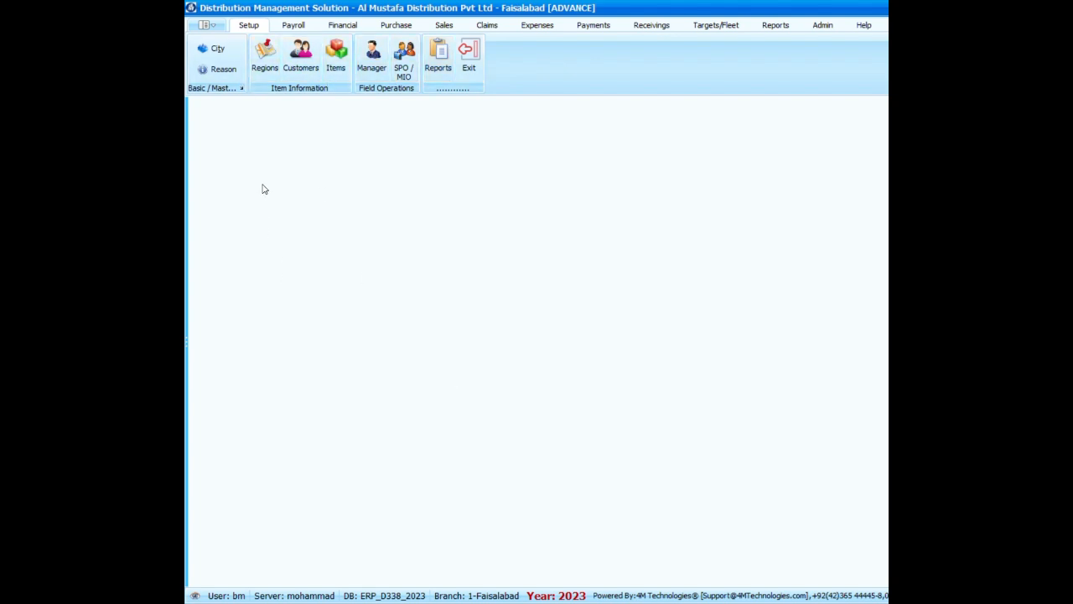
Open the Regions list and examine the hierarchy from Pakistan and Faisalabad to G.M ABAD and its sub-areas.
click(265, 57)
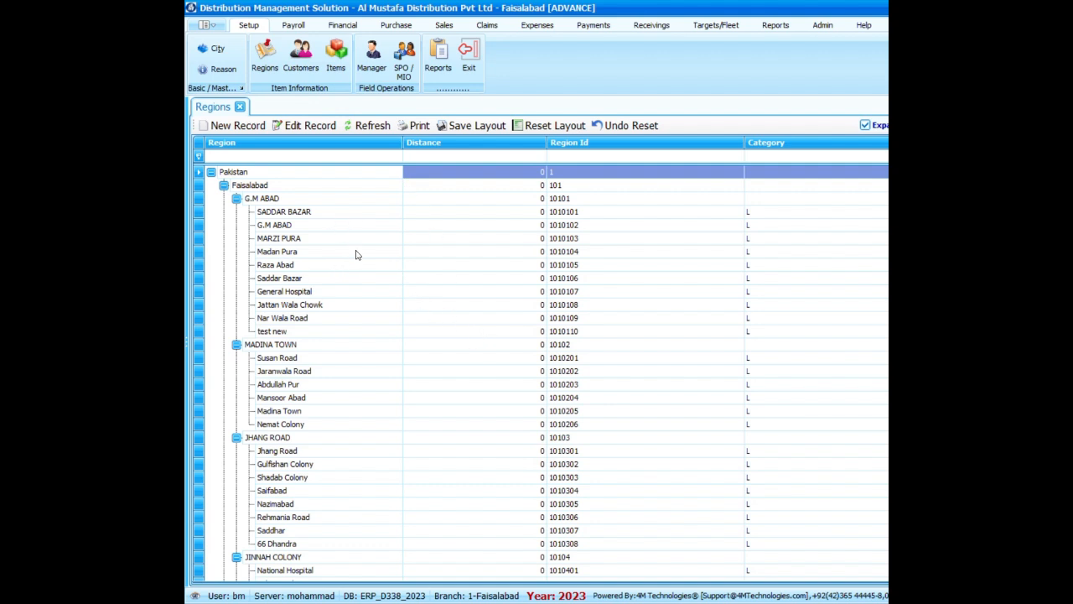
scroll(380, 306, down, 1)
scroll(379, 310, down, 3)
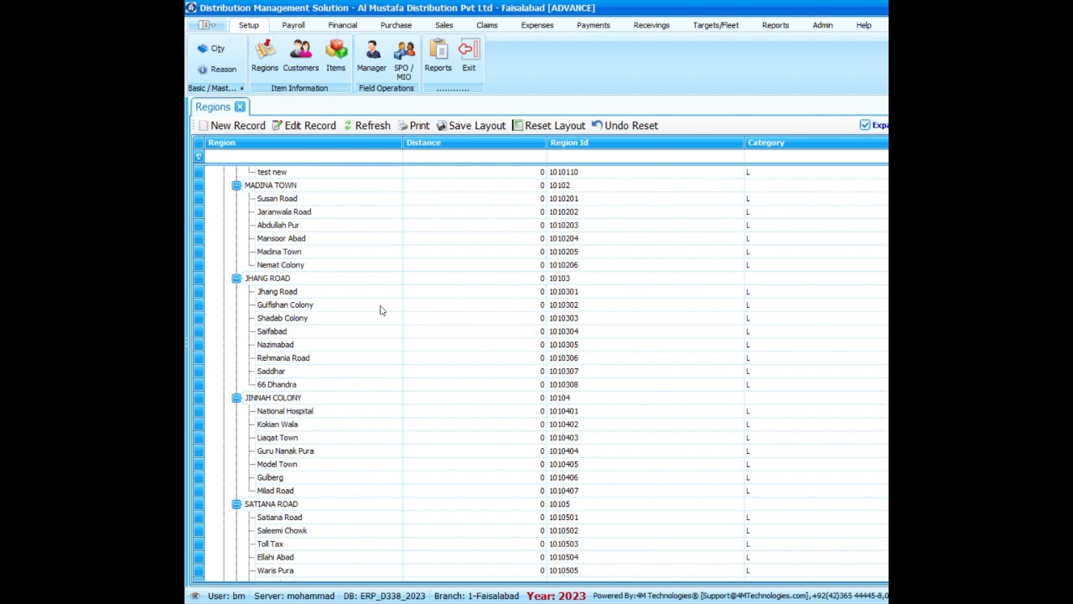
scroll(380, 310, up, 4)
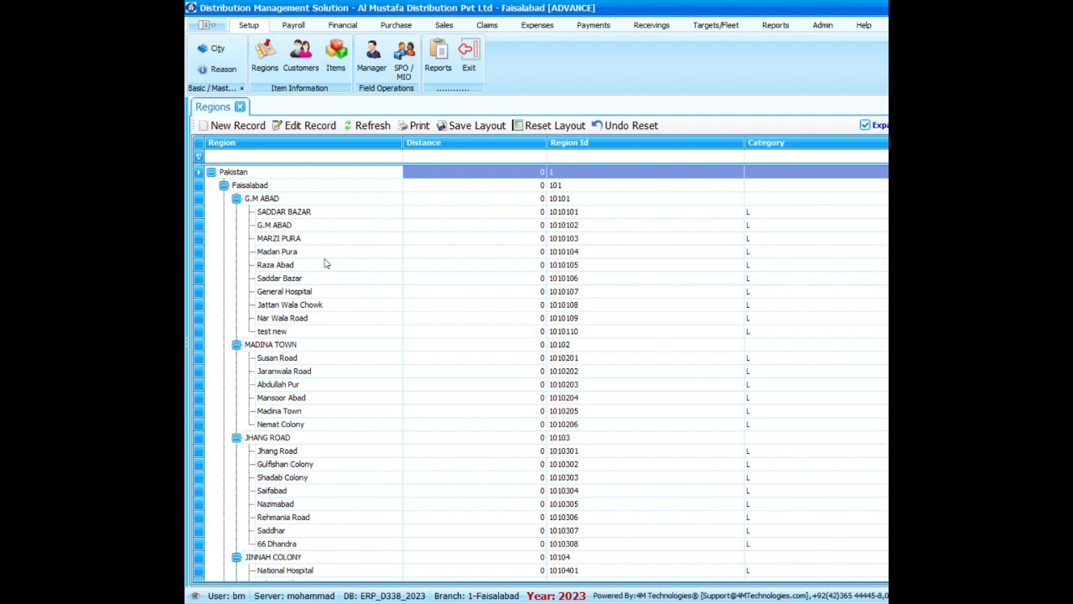
click(278, 198)
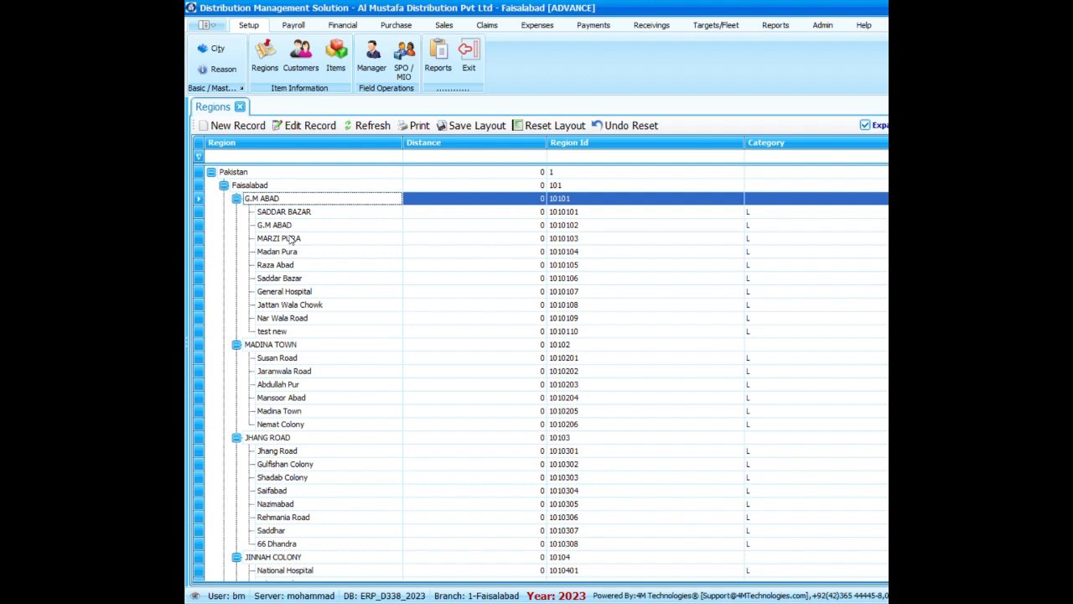
click(291, 239)
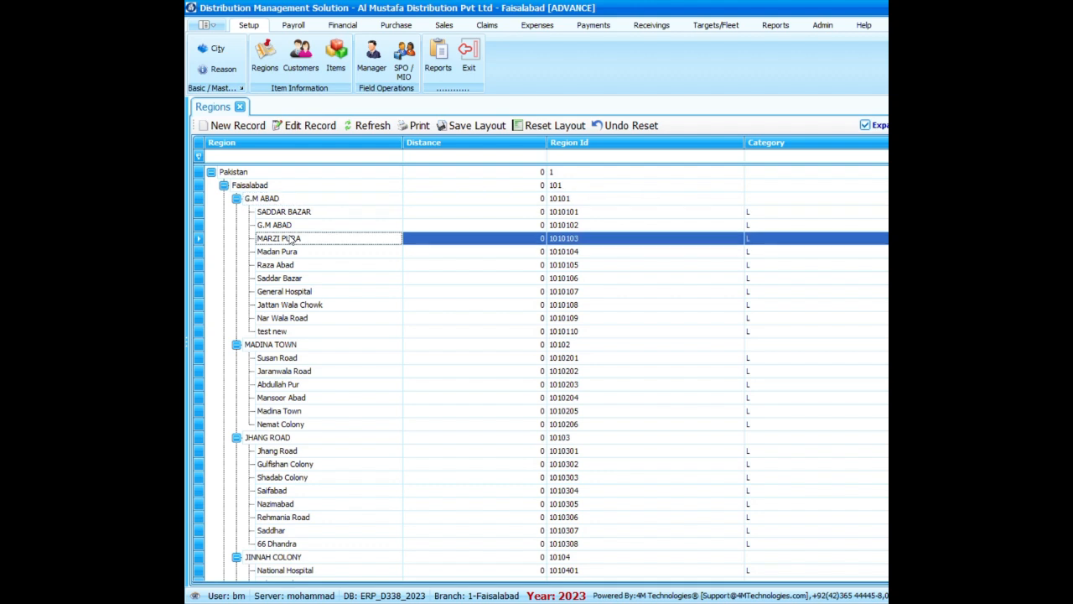
click(284, 201)
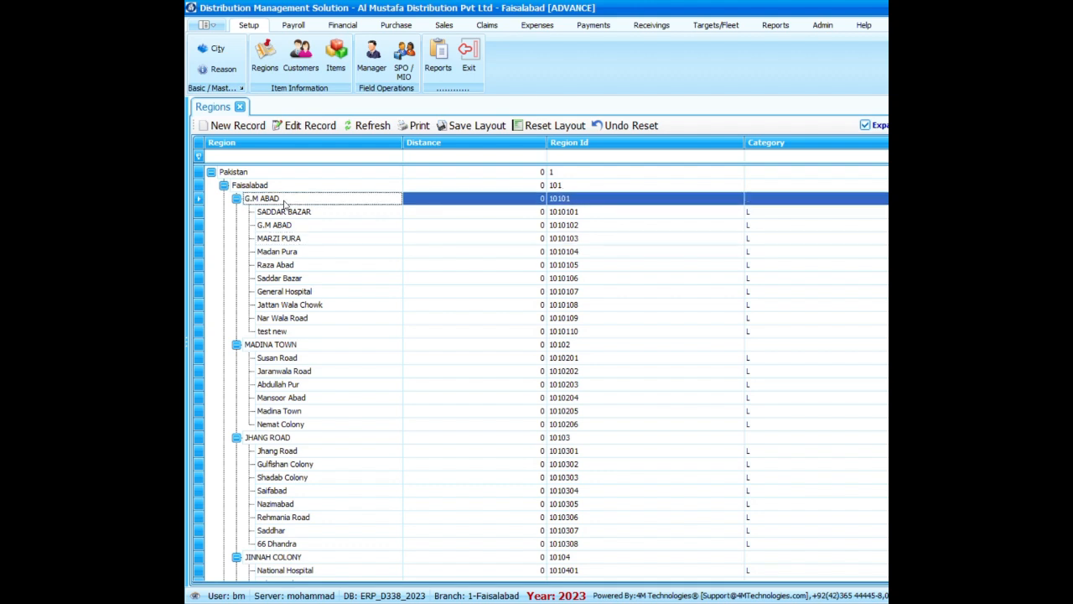
click(287, 254)
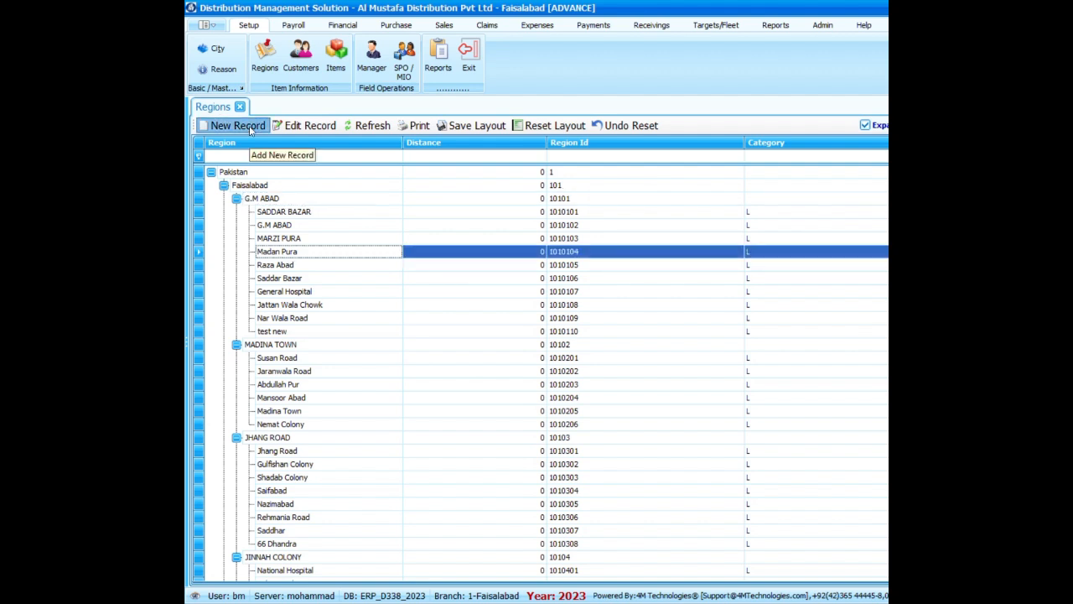
Start a new region record and set G.M ABAD as its parent.
click(238, 126)
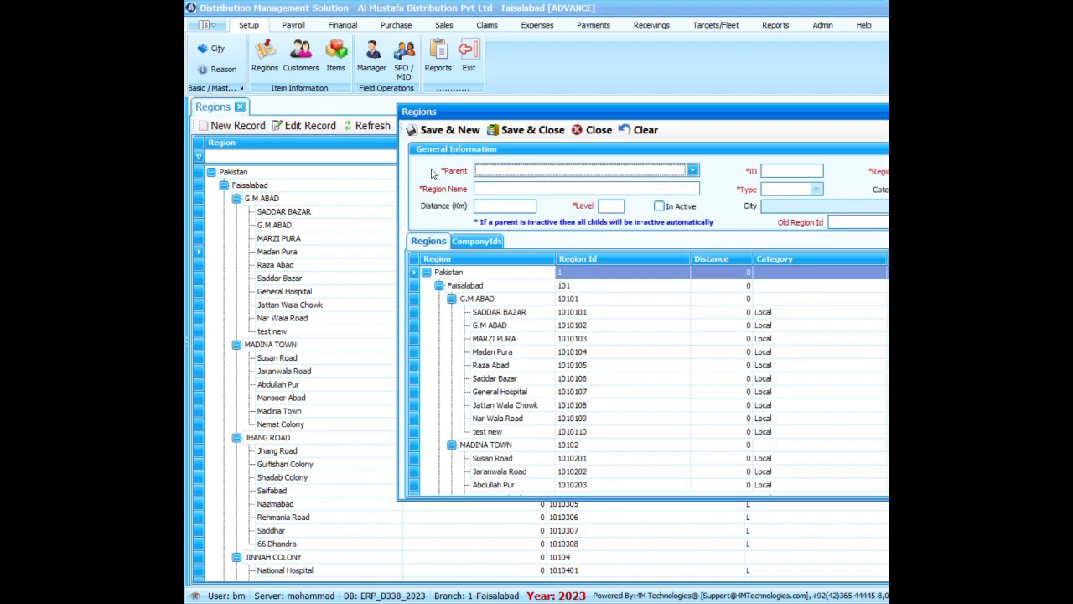
click(543, 172)
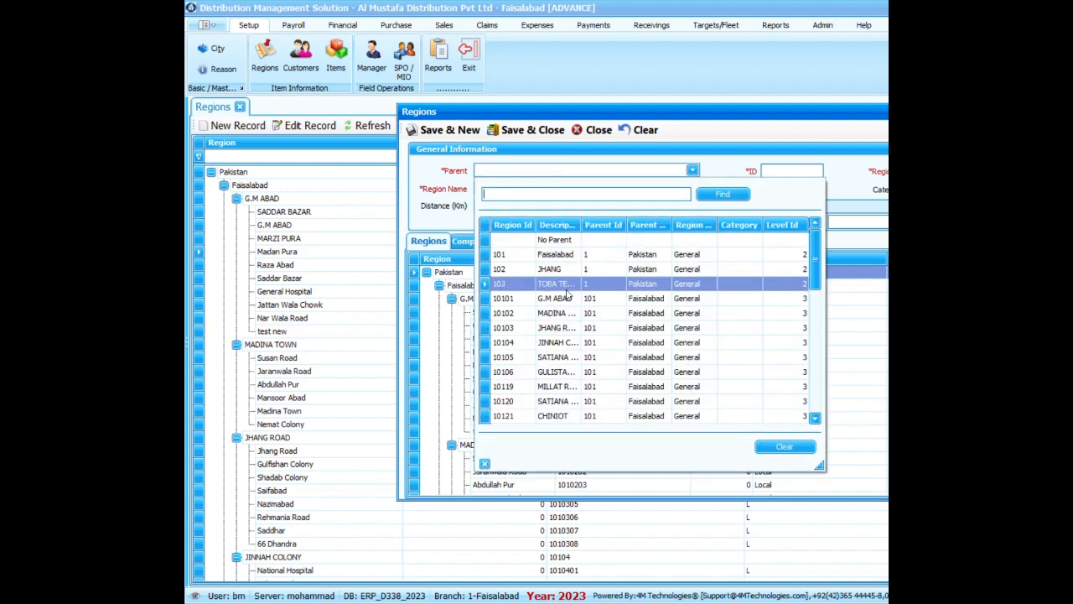
drag(580, 223, 669, 224)
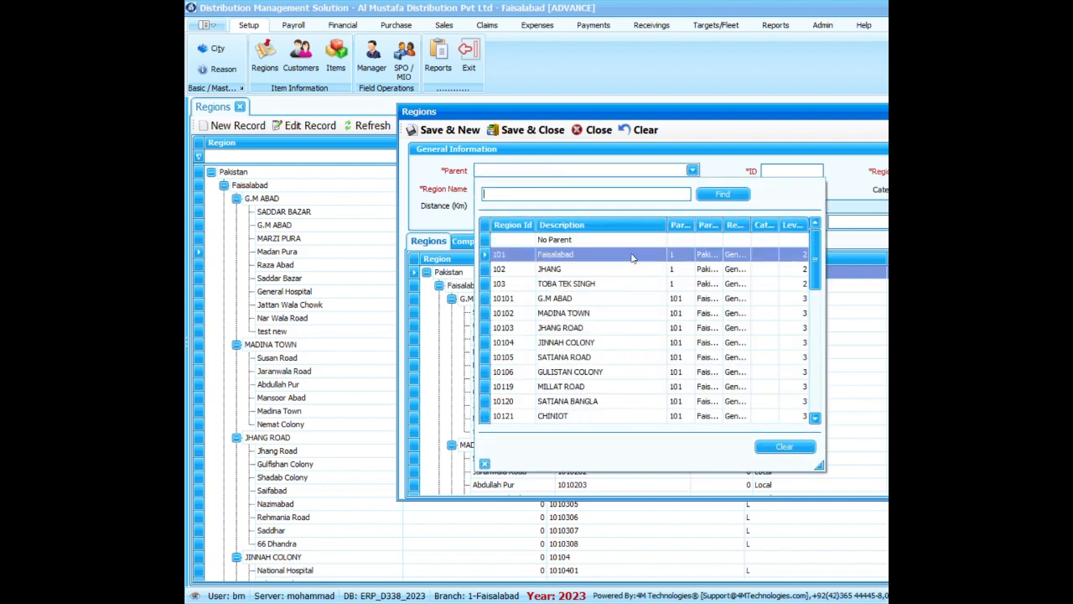
click(610, 300)
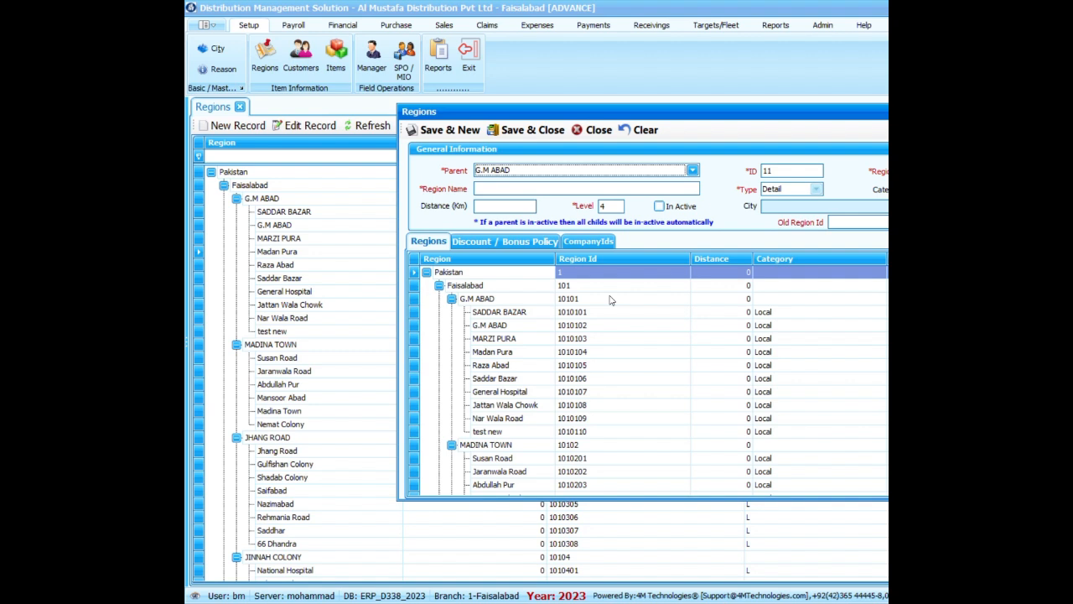
Name the new region Test New, save and close the record, and refresh the regions list.
click(514, 188)
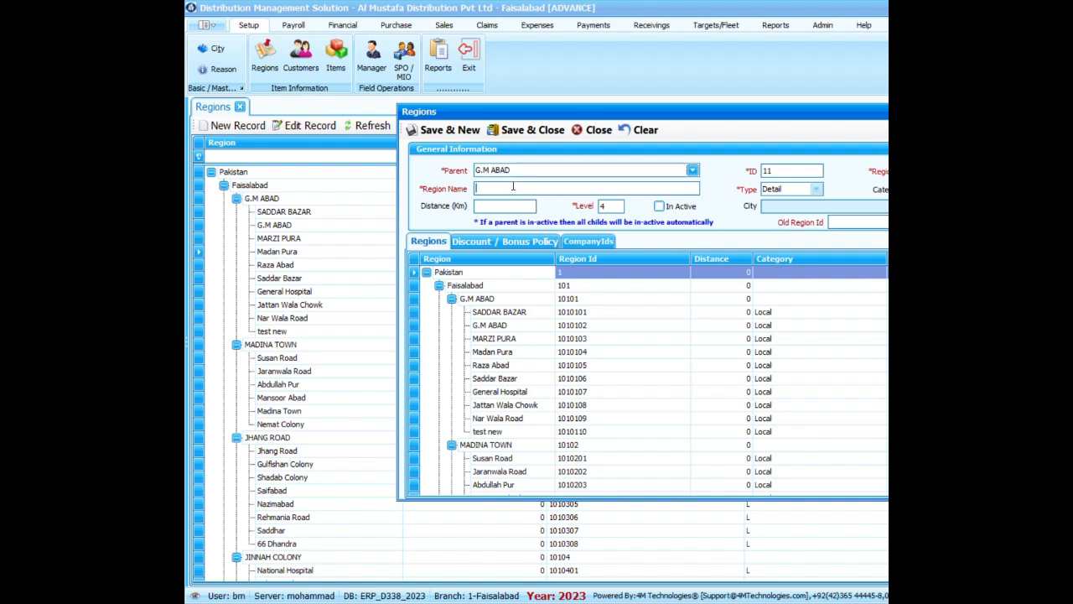
text(Test New)
click(521, 130)
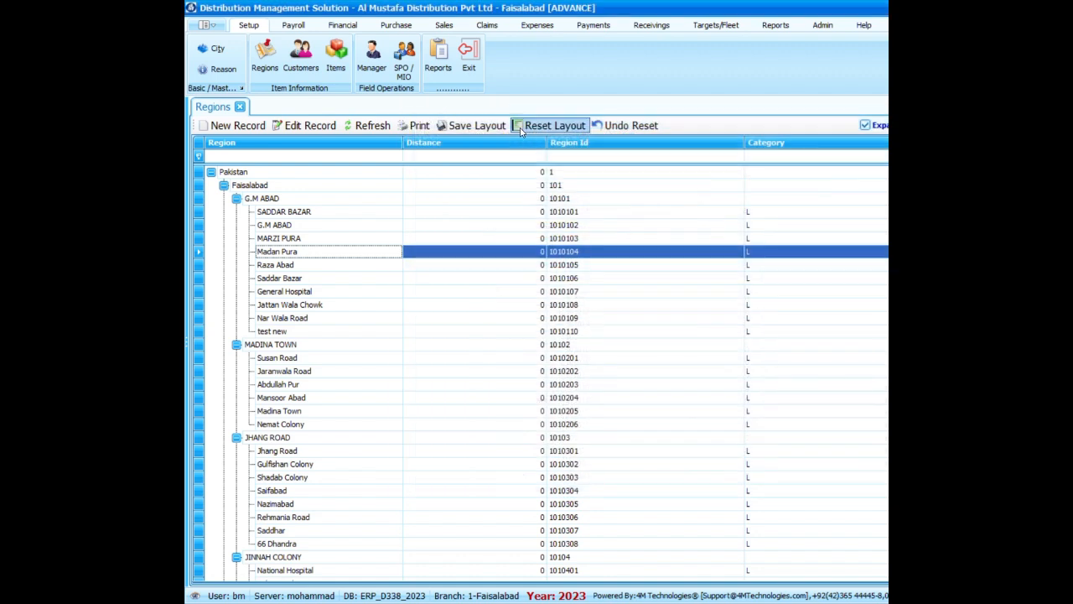
click(367, 125)
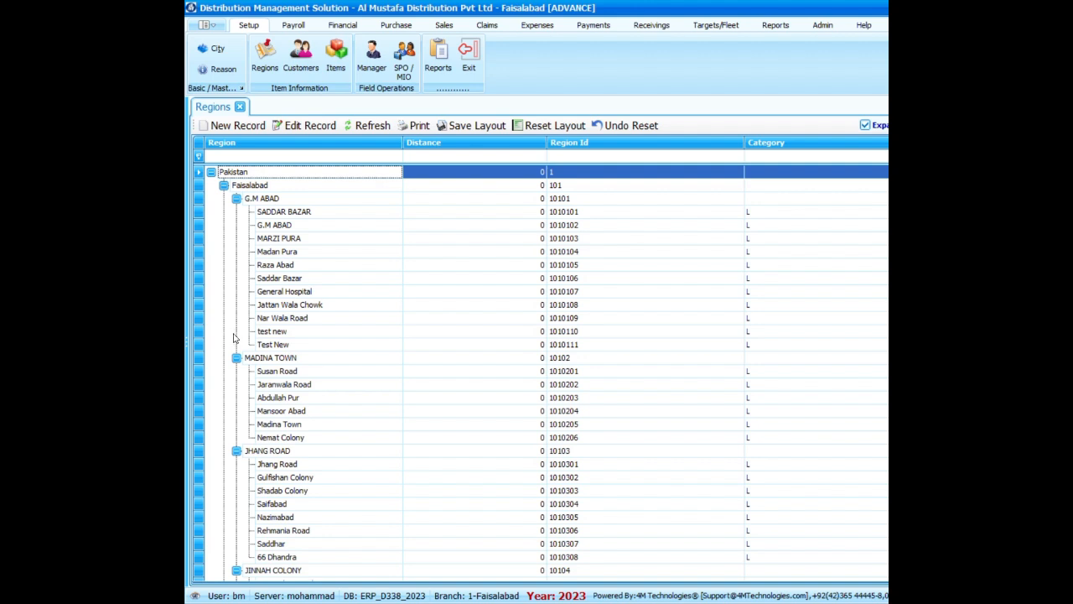
Review the test regions under G.M ABAD and the neighbouring areas in the regions list.
click(198, 335)
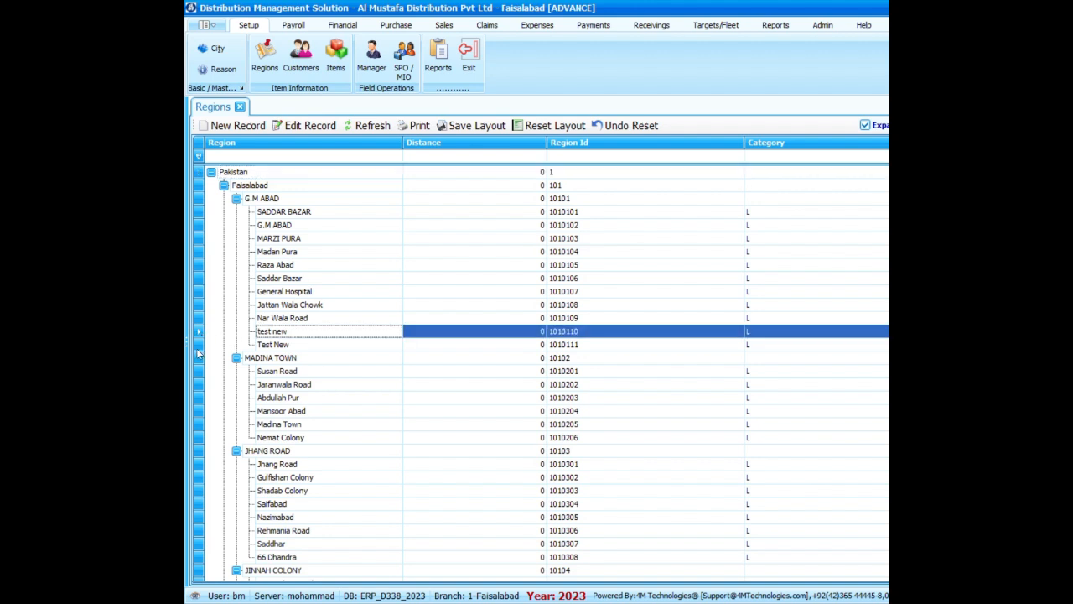
click(198, 348)
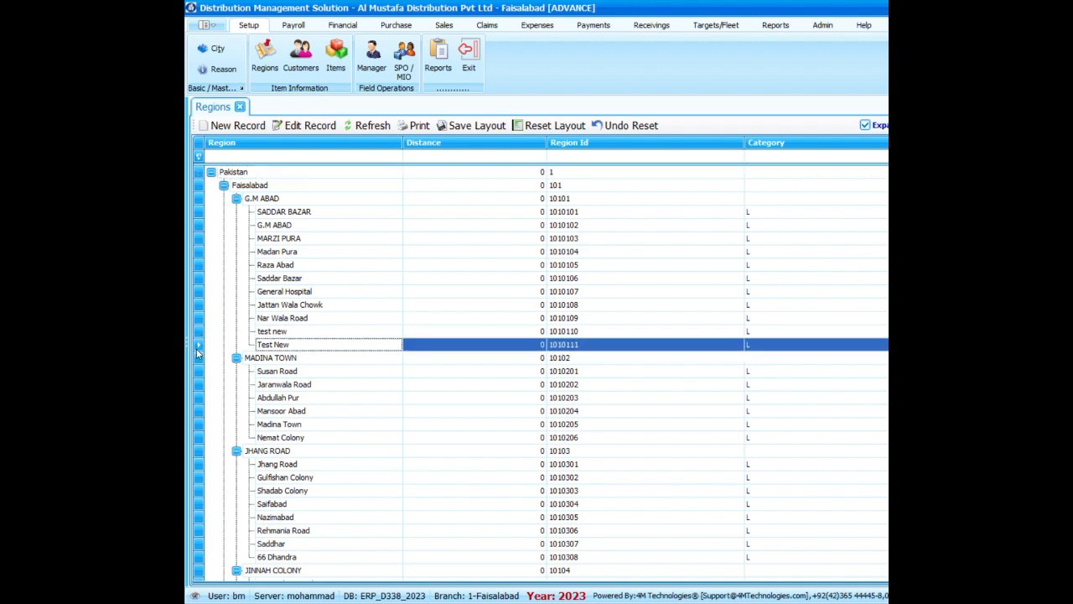
click(353, 215)
click(339, 263)
click(337, 296)
click(339, 360)
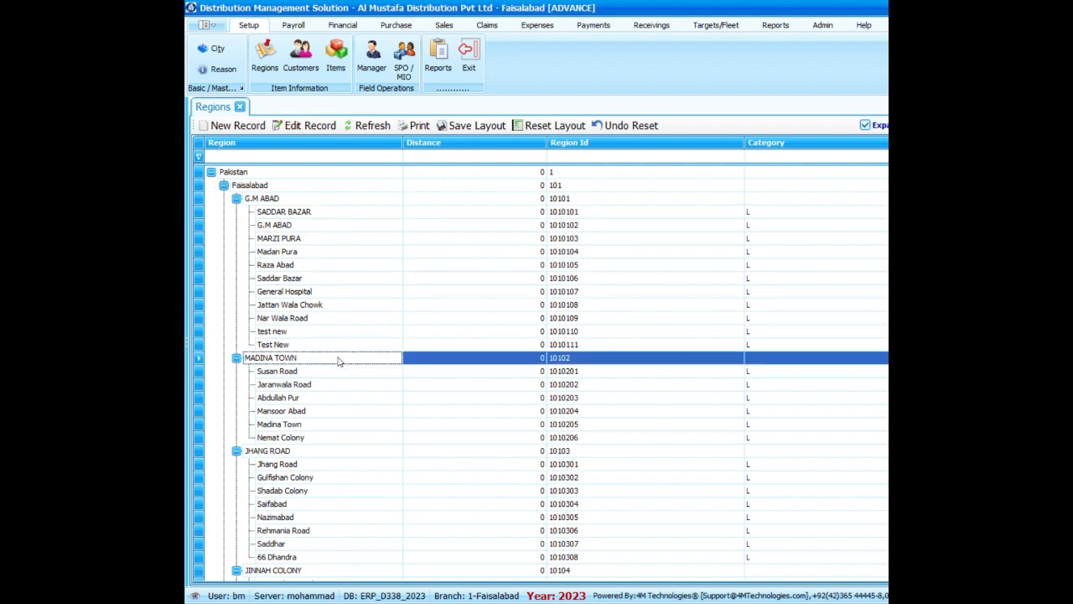
click(364, 293)
click(357, 238)
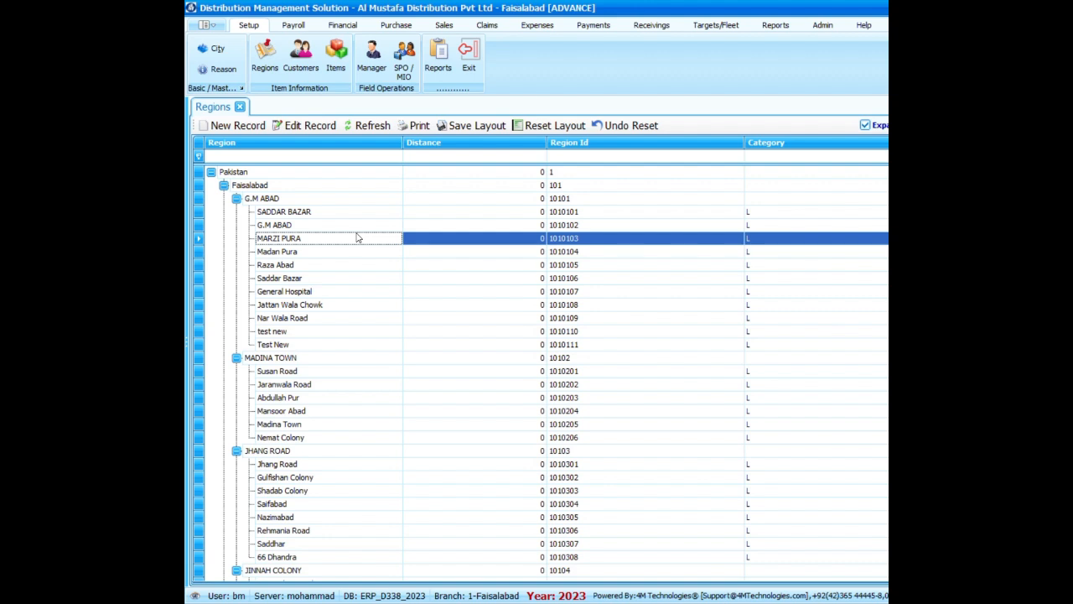
click(353, 291)
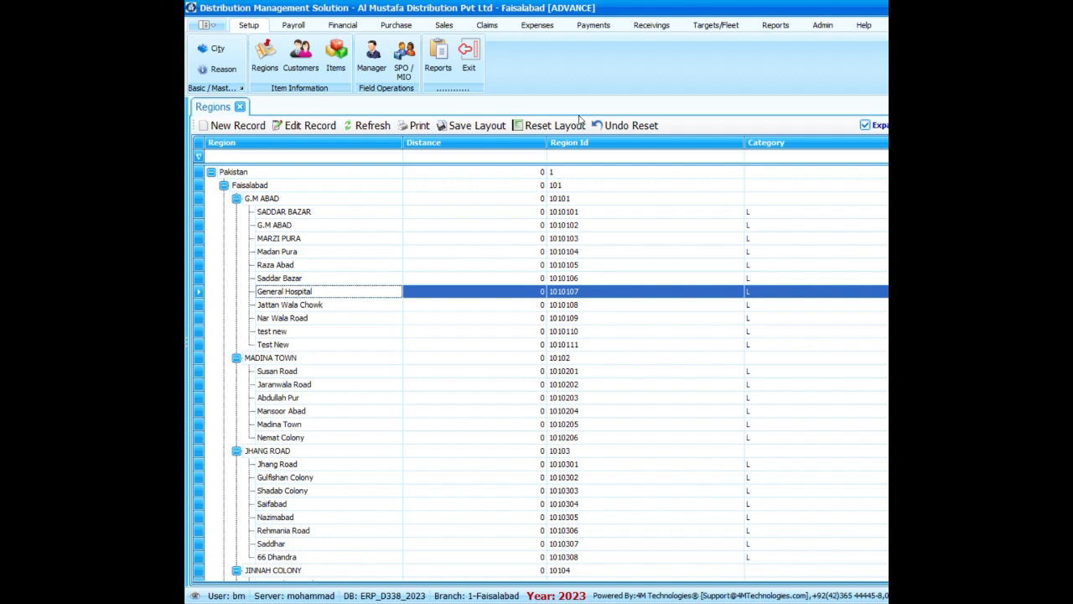
click(648, 28)
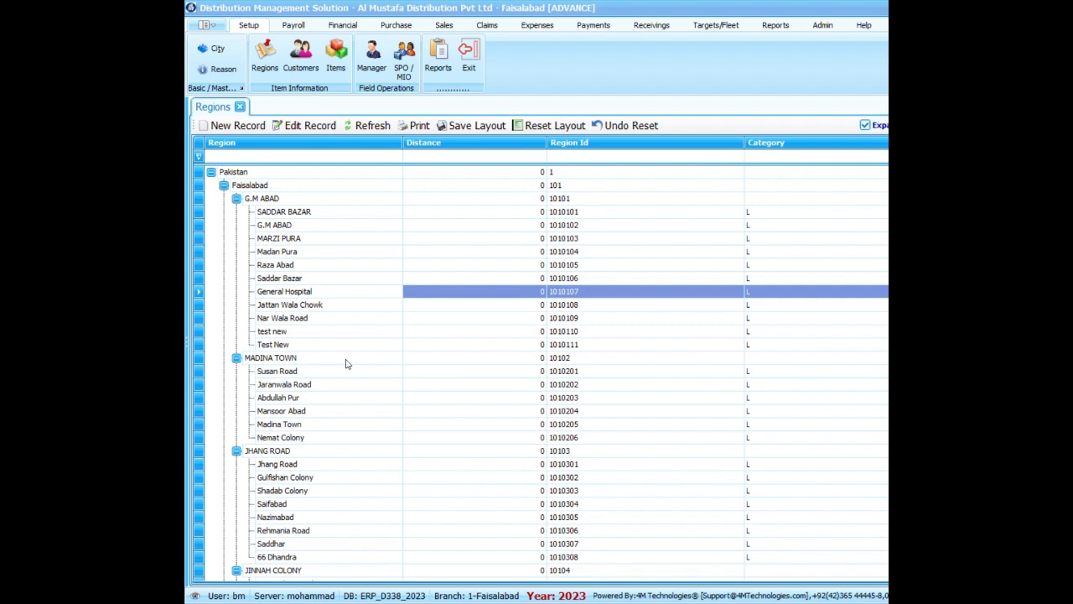
Open the Manager list and start a new manager record.
click(371, 64)
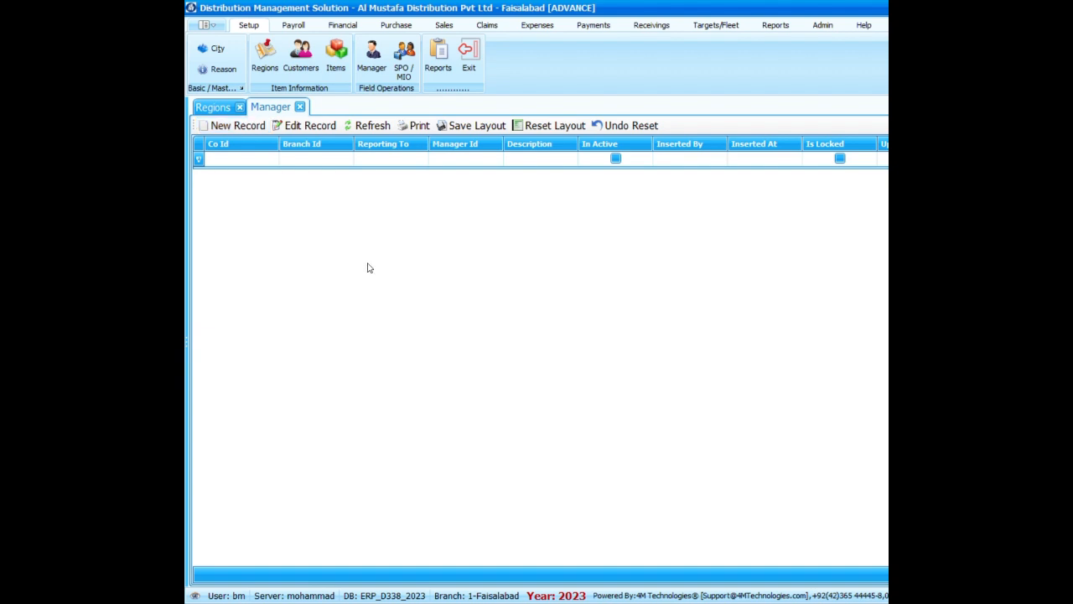
click(251, 128)
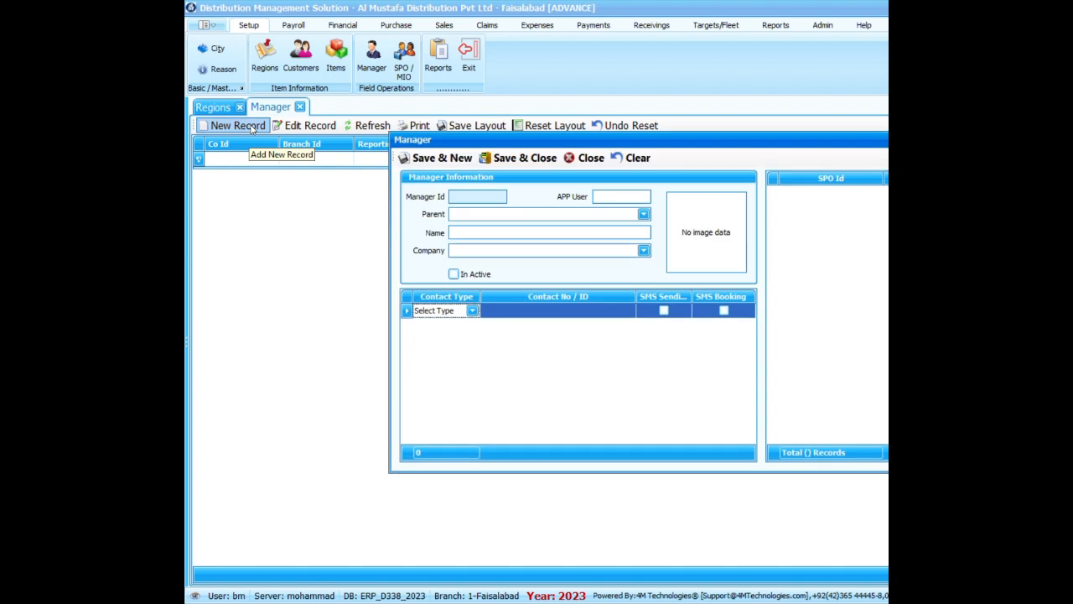
drag(822, 142, 633, 79)
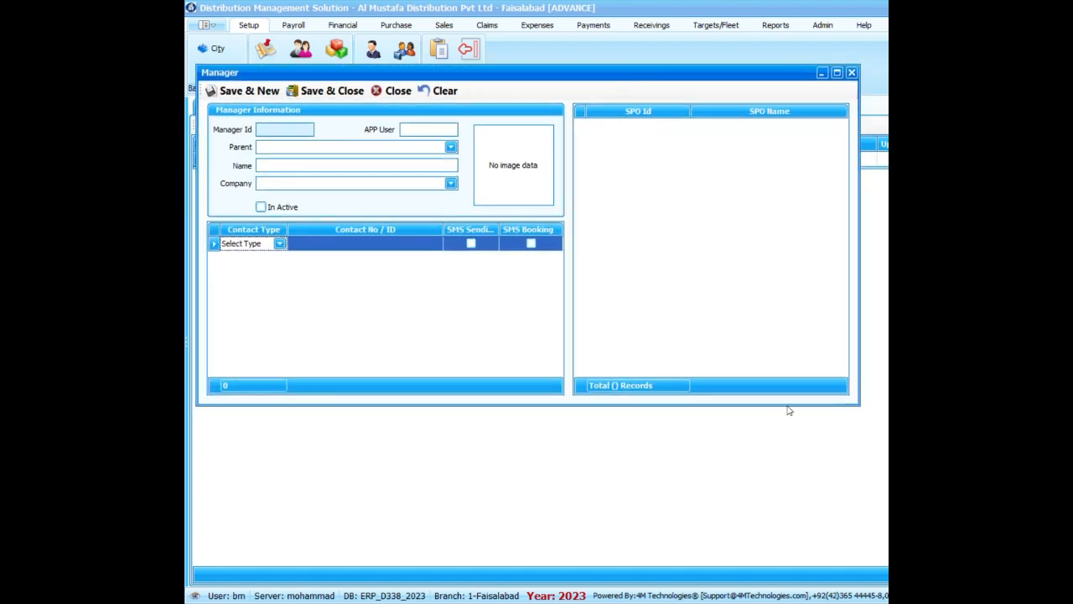
drag(622, 70, 626, 84)
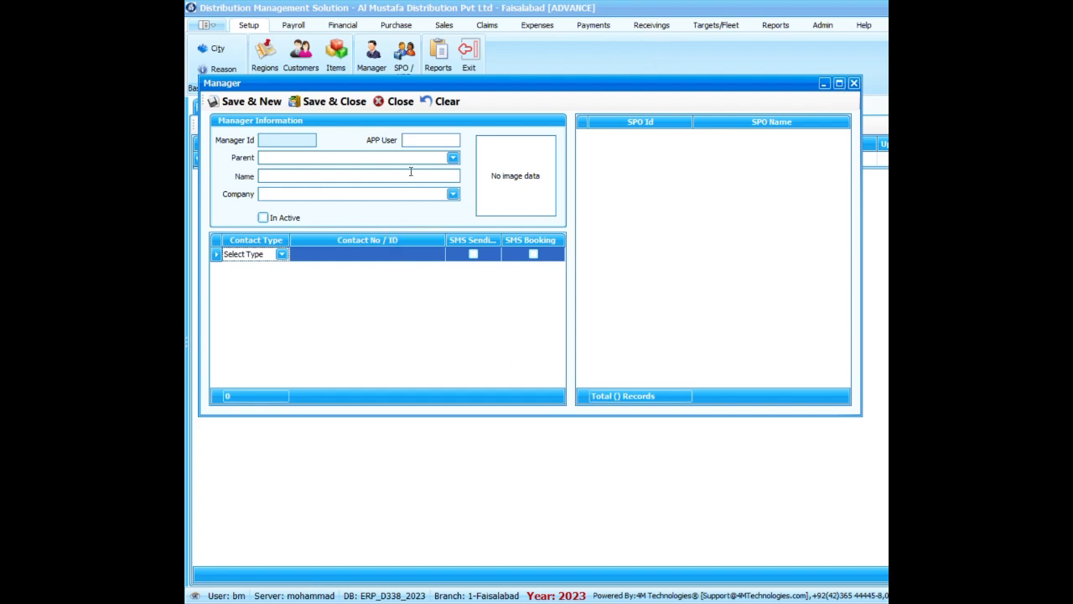
Enter the manager's title and name followed by the team label Alpha.
click(299, 178)
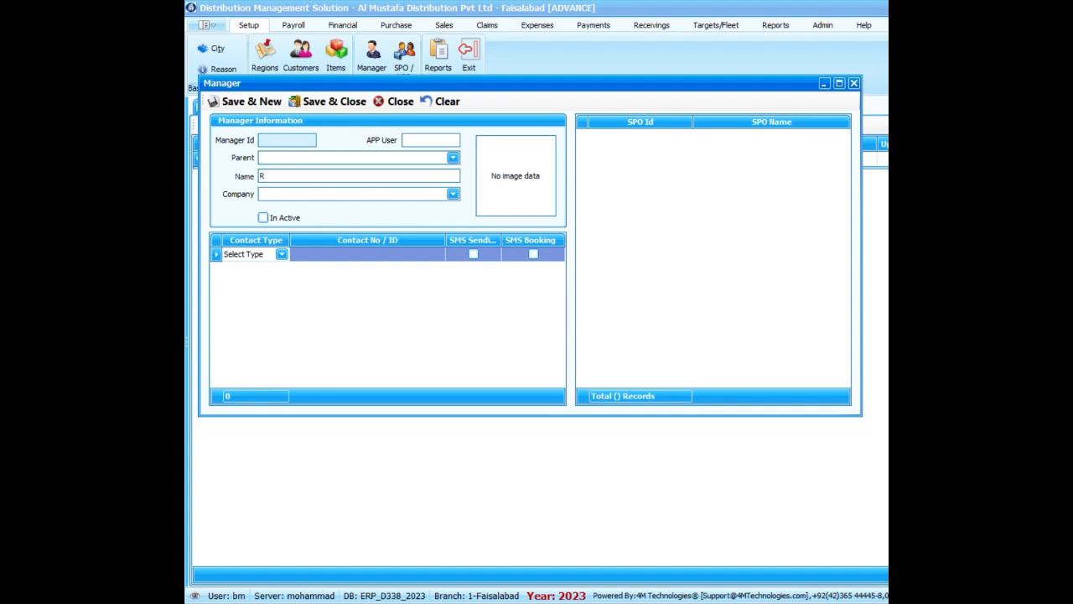
key(BackSpace)
key(BackSpace)
text(Mr. Raza)
text(- Alp)
Assign the available company to the Alpha manager, save and close the record, and widen the list's Description column.
click(325, 199)
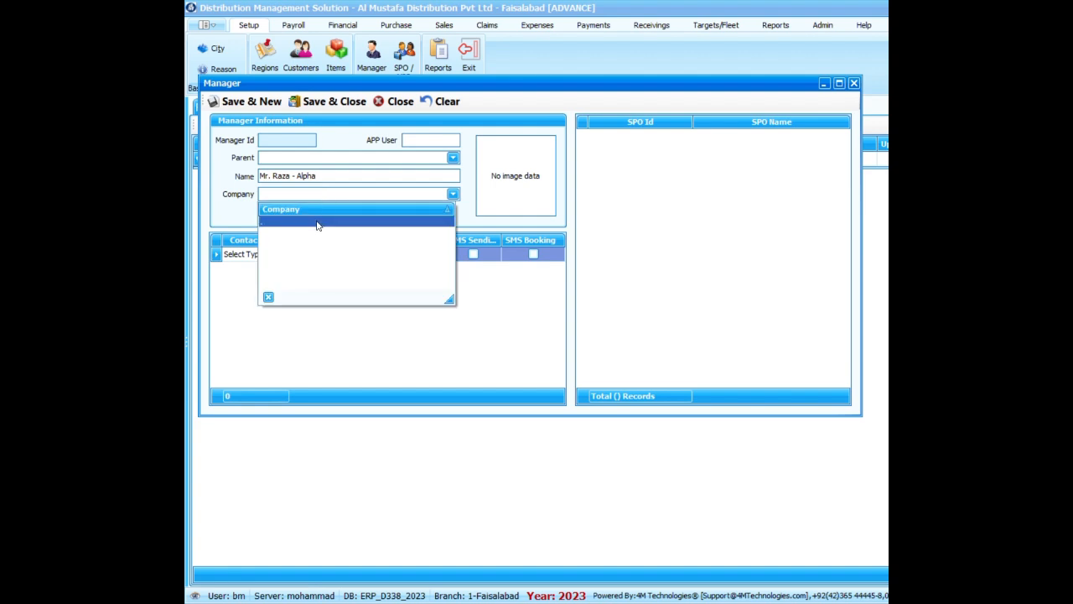
click(317, 223)
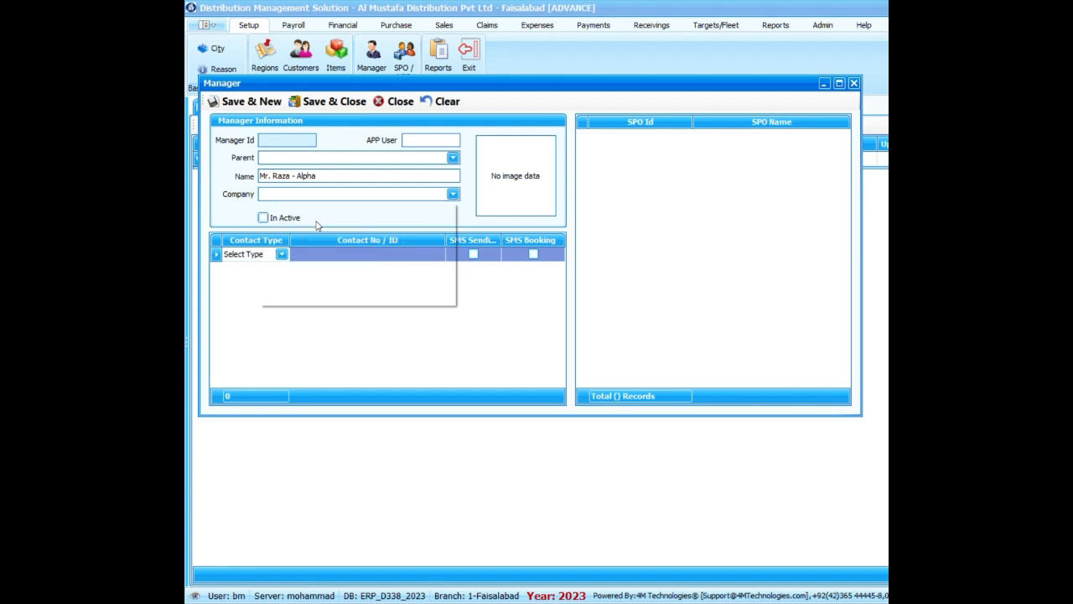
click(321, 103)
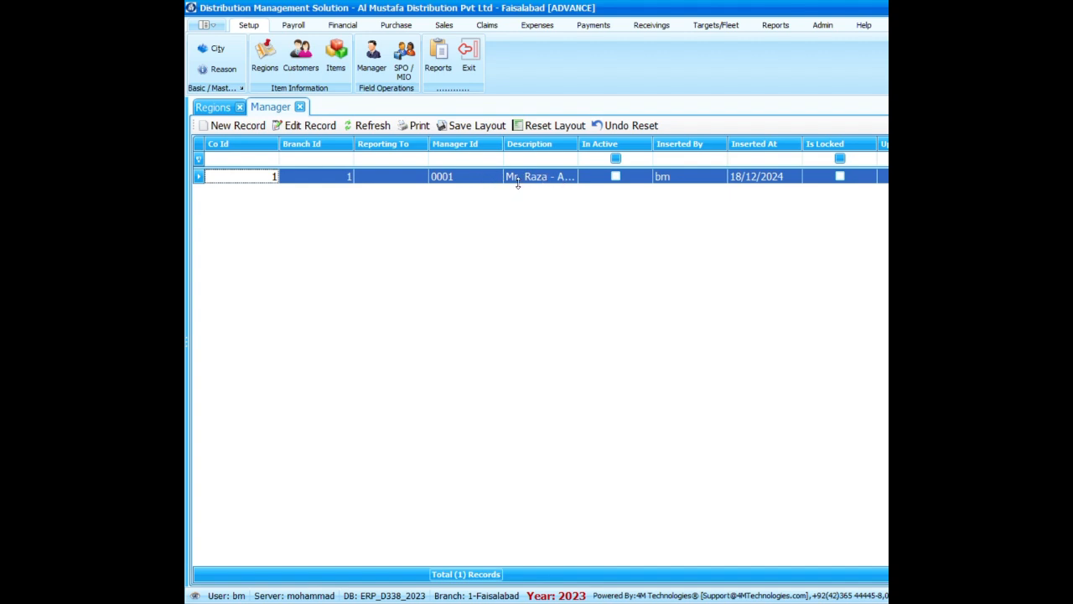
drag(577, 143, 640, 142)
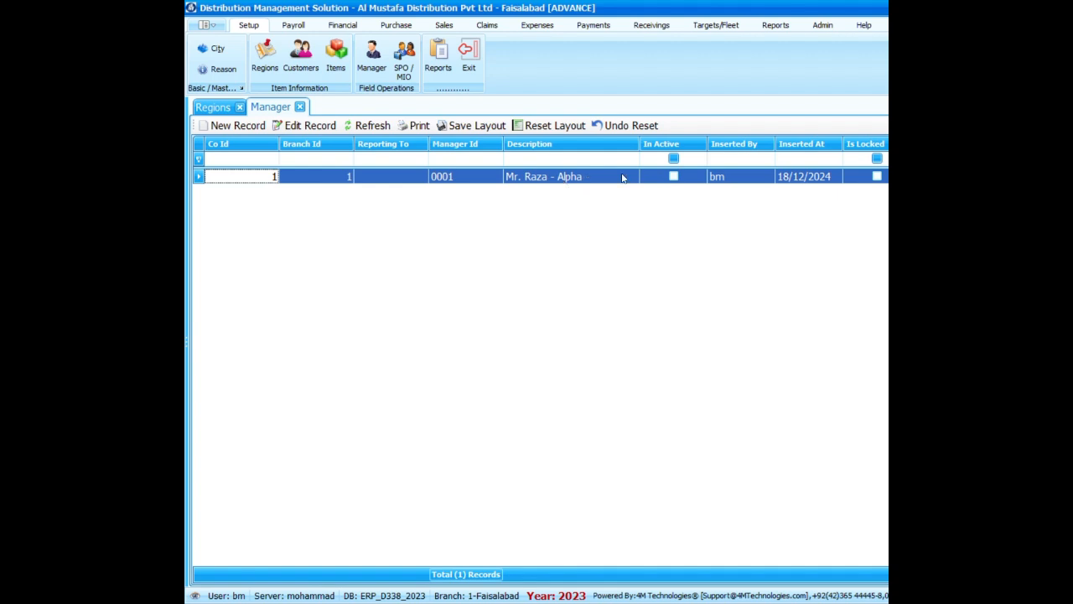
Start a second manager record and enter the manager's title and name followed by the team label Bravo.
click(239, 126)
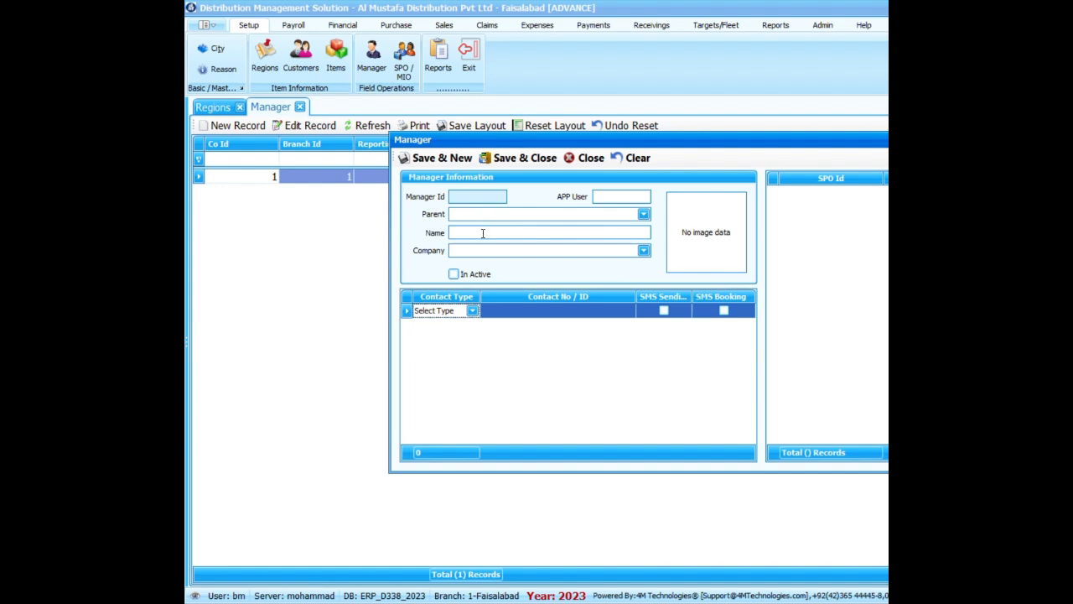
click(482, 234)
text(A)
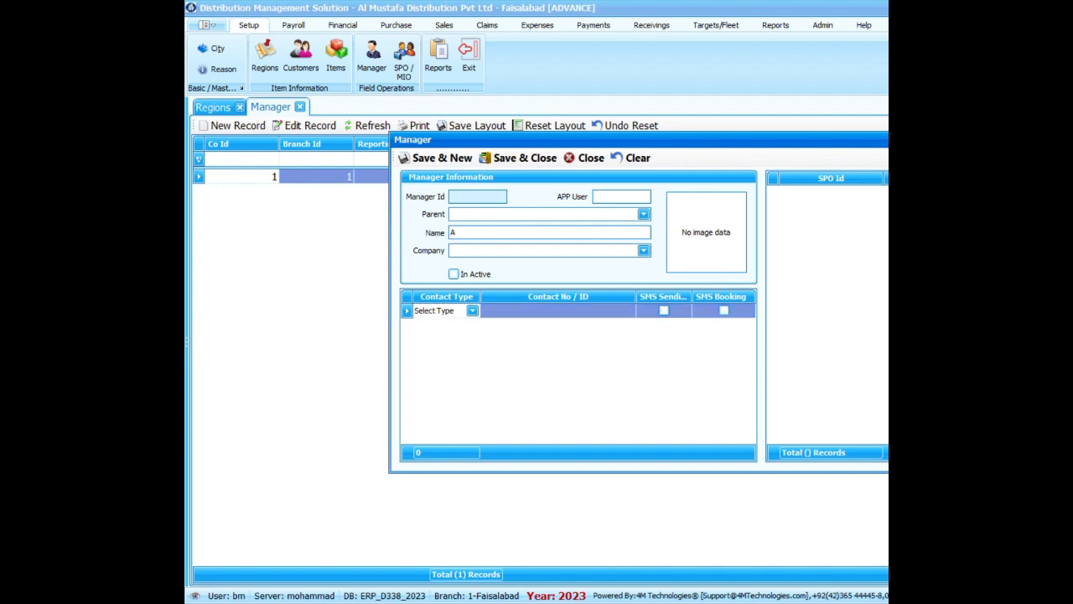
key(BackSpace)
text(Mr. Ali - Bravo)
Assign the available company to the Bravo manager, save and close the record, and select its row in the list.
click(501, 250)
click(496, 277)
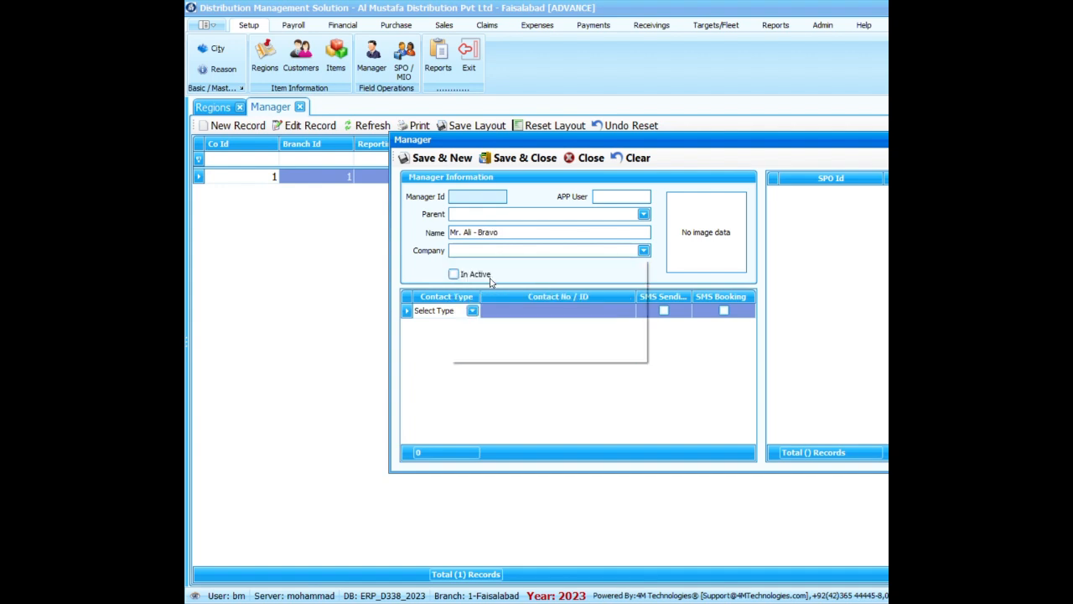
click(522, 159)
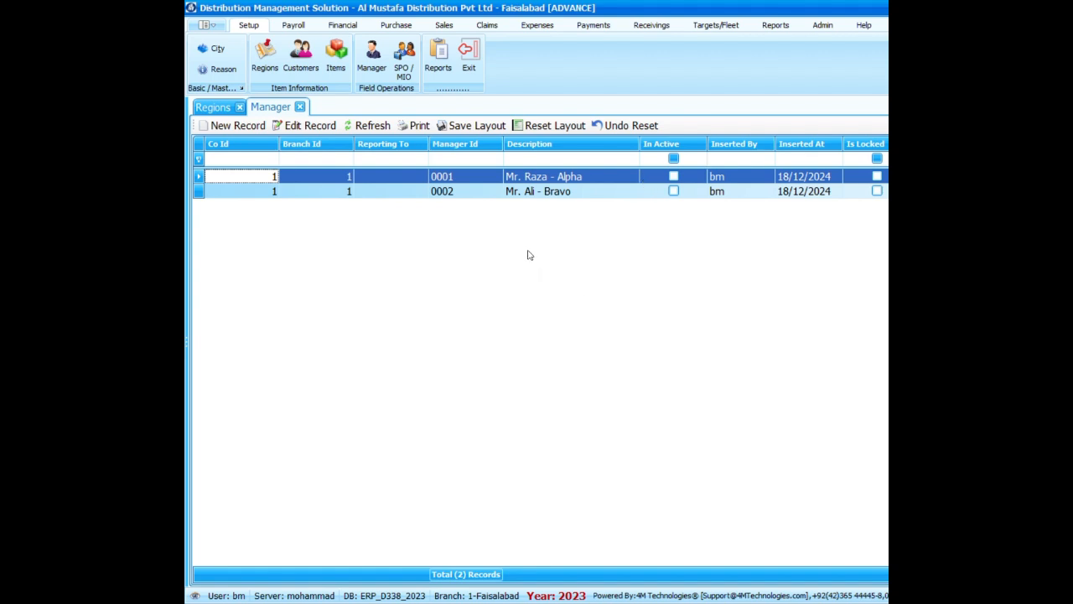
click(586, 179)
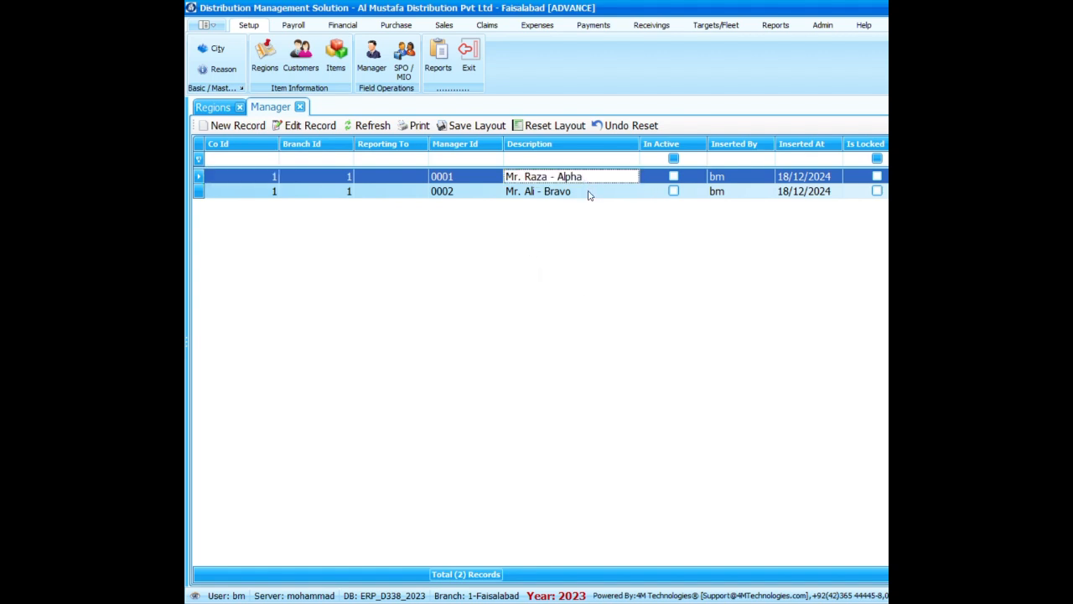
click(589, 194)
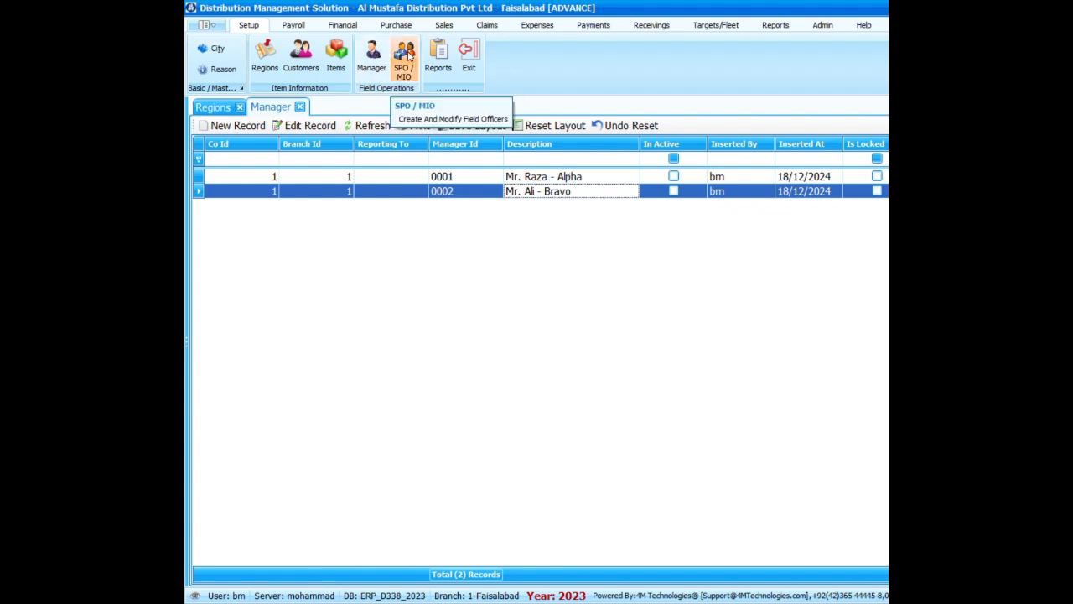
Open the field officer list, start a new record, and reposition and enlarge its form so more of the regions tree is visible.
click(409, 56)
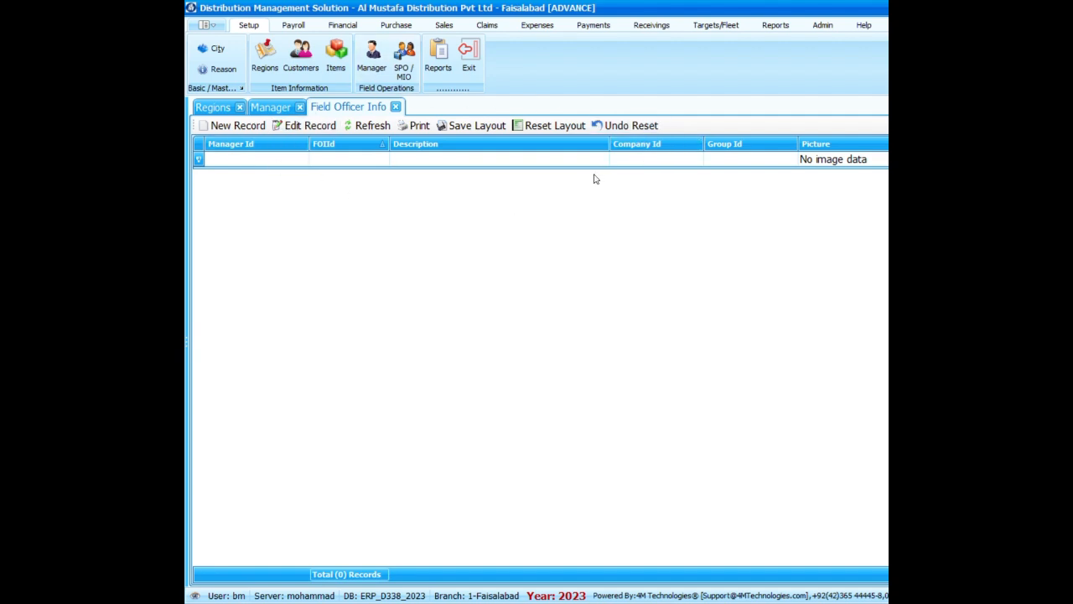
click(240, 127)
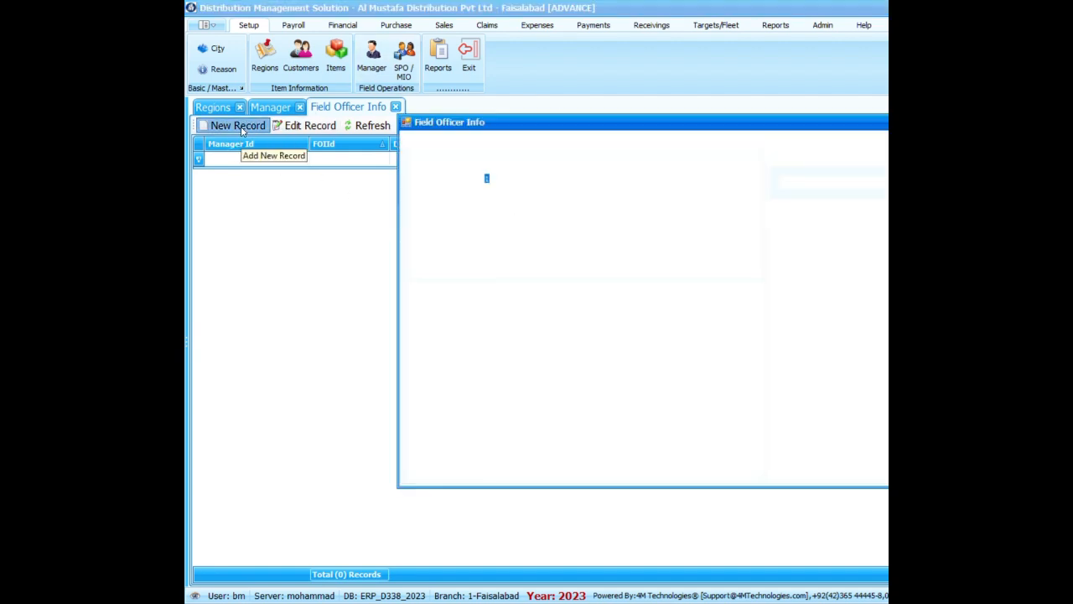
drag(686, 124, 461, 61)
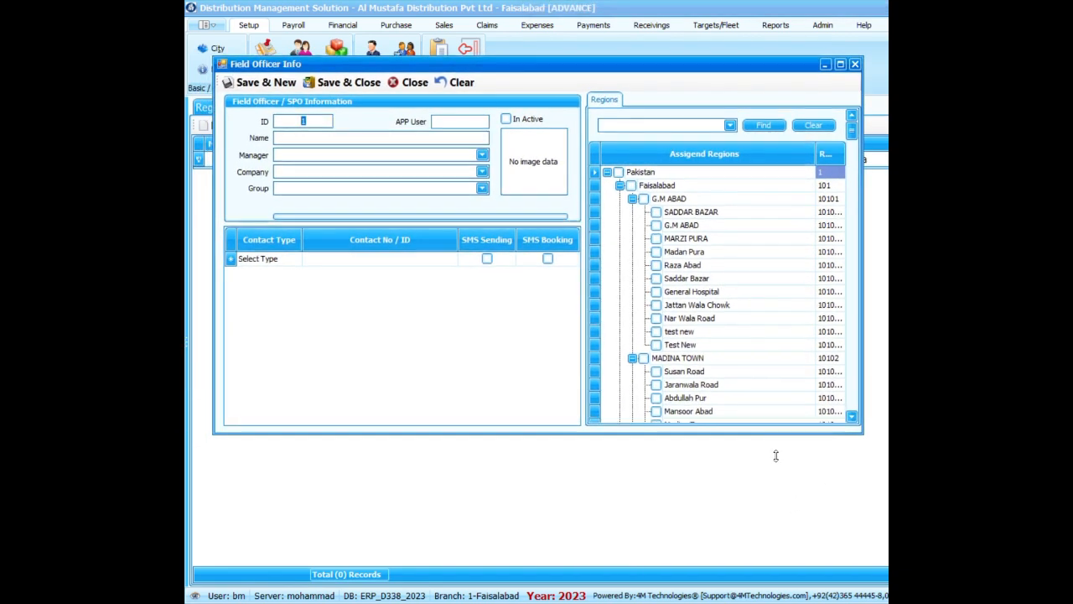
drag(776, 455, 757, 564)
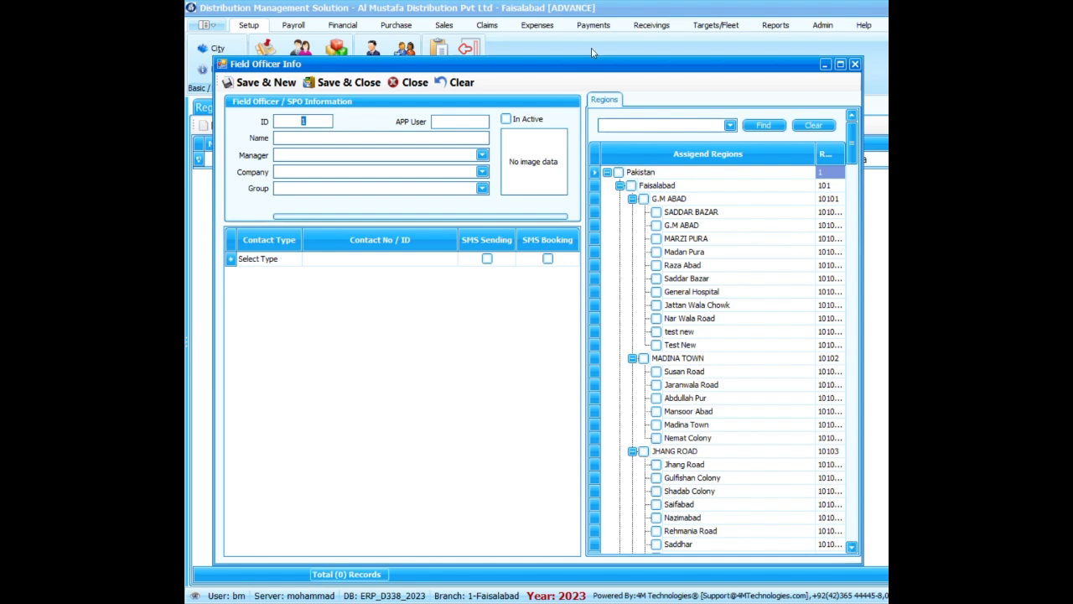
drag(601, 71, 612, 63)
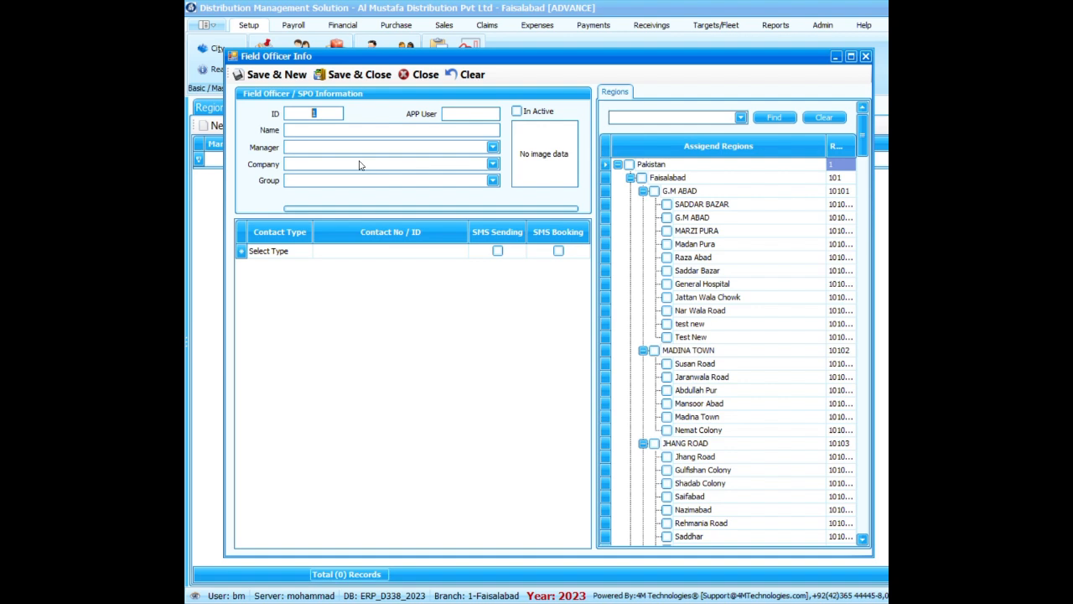
Enter the first field officer's name and assign the Alpha manager (0001).
click(372, 131)
text(Ahmed)
click(492, 147)
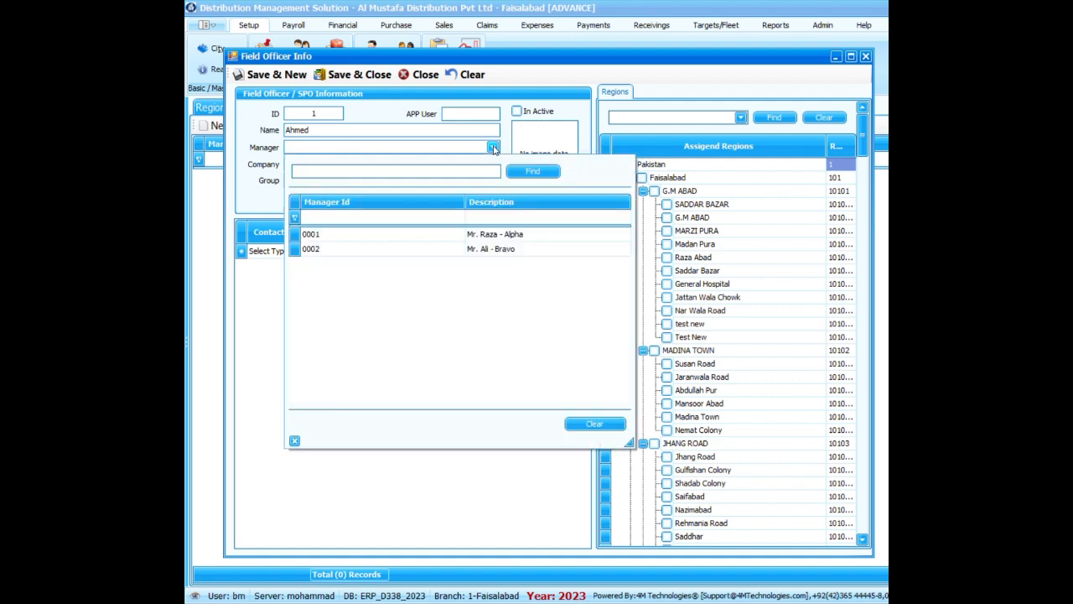
double_click(529, 241)
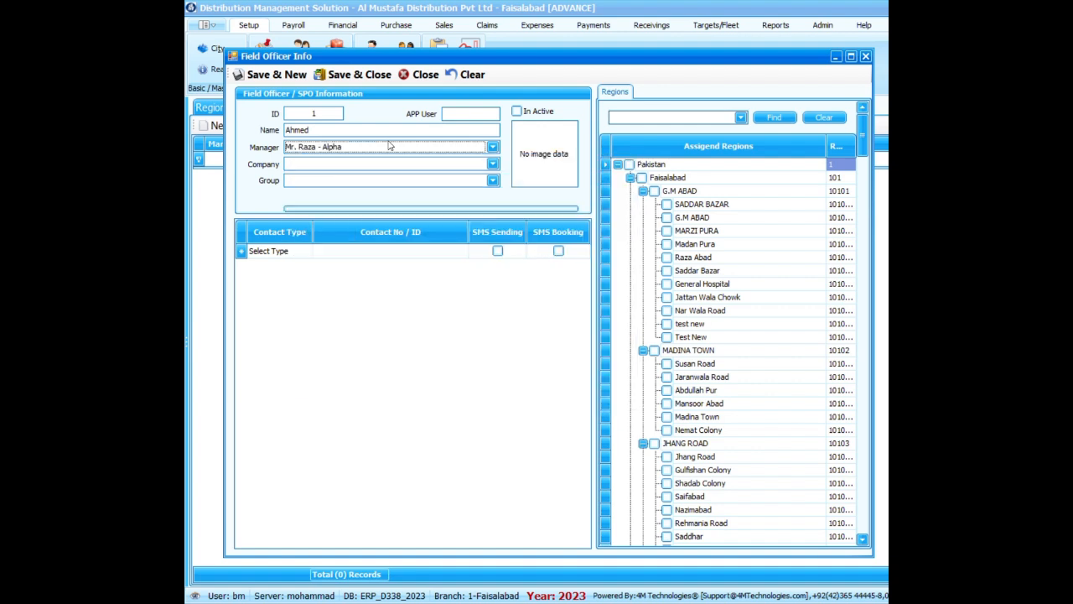
Assign company 001 and the Alpha group to the first field officer.
click(494, 164)
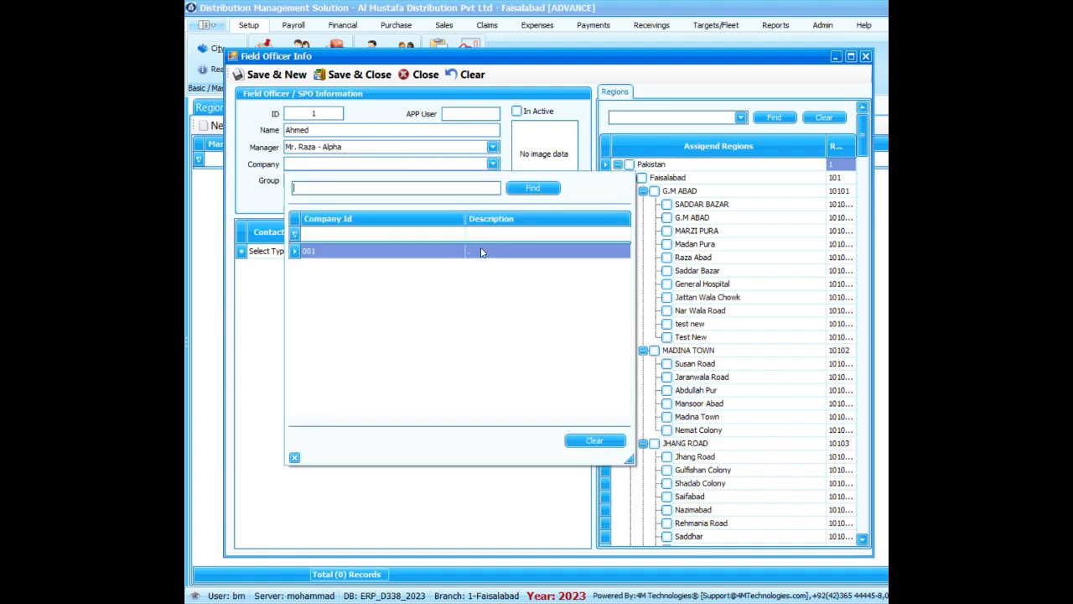
double_click(484, 250)
click(492, 182)
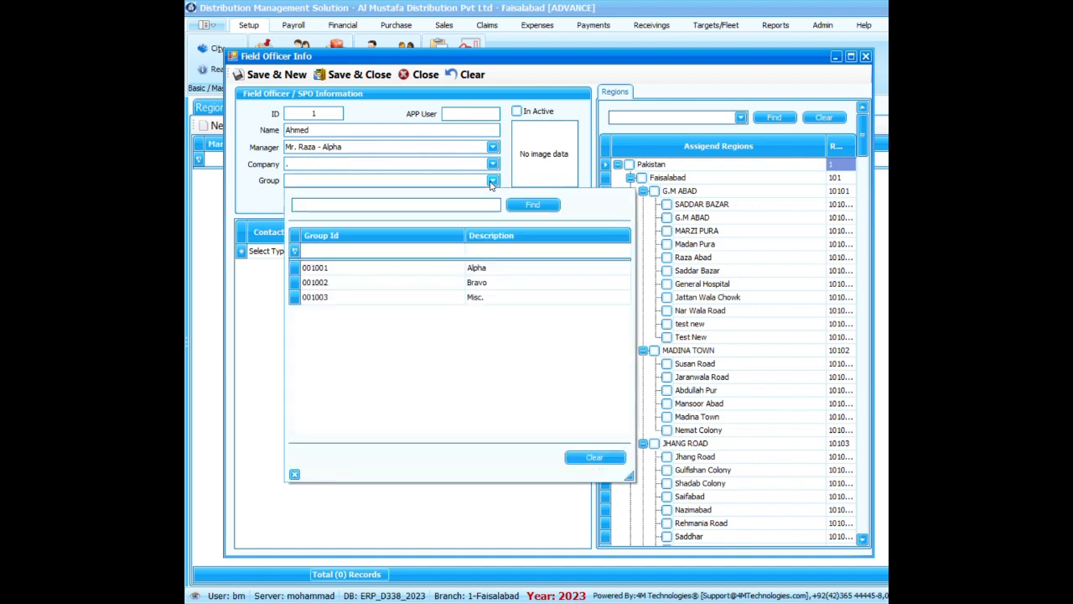
double_click(486, 270)
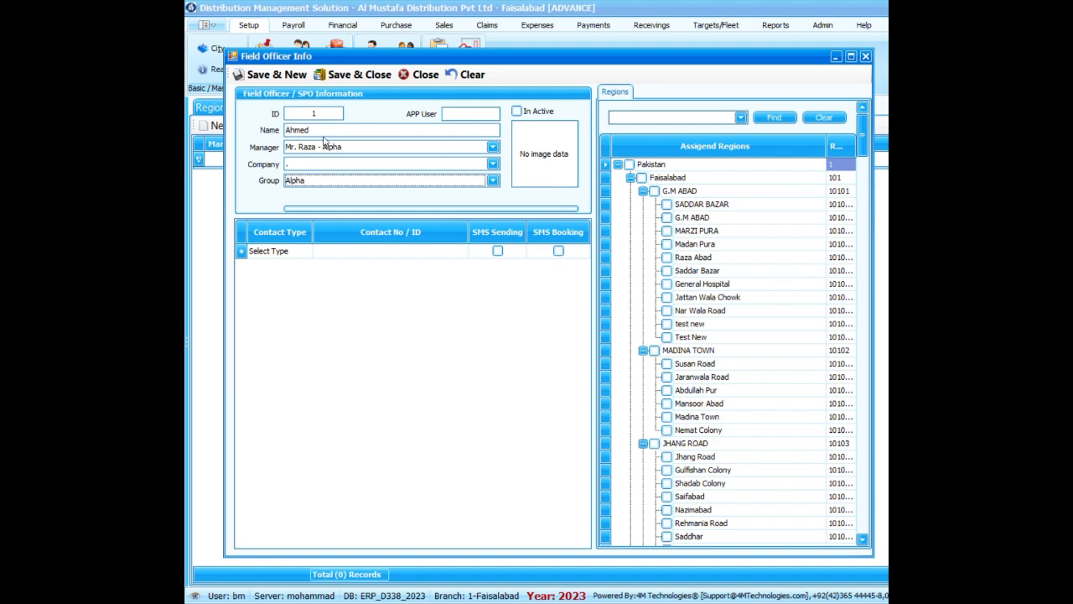
Assign the whole G.M ABAD region and Susan Road in MADINA TOWN to the first officer, then save and close the record.
click(655, 192)
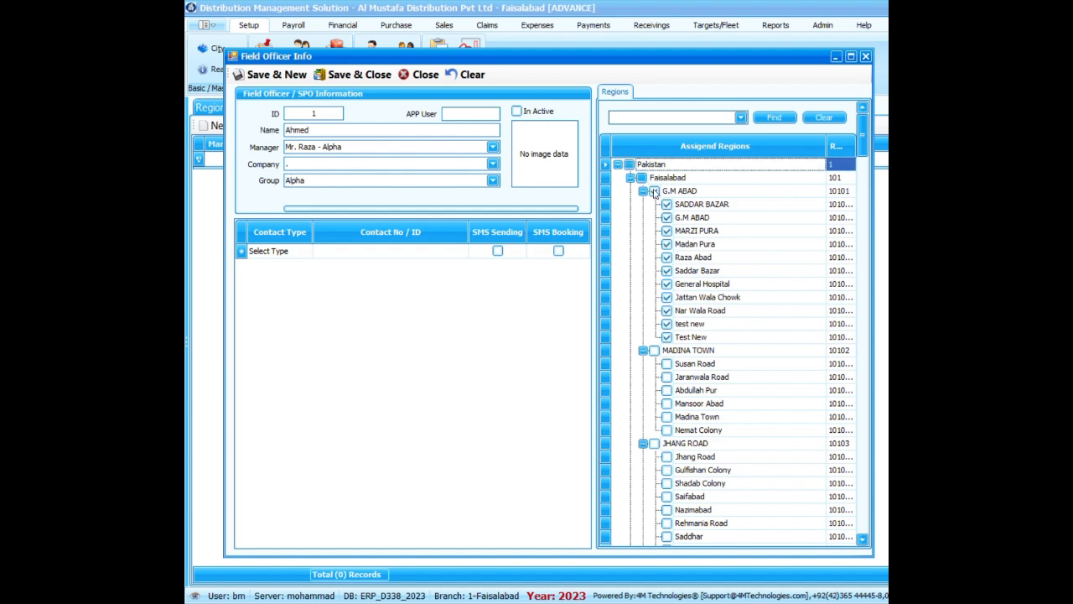
click(666, 365)
click(350, 75)
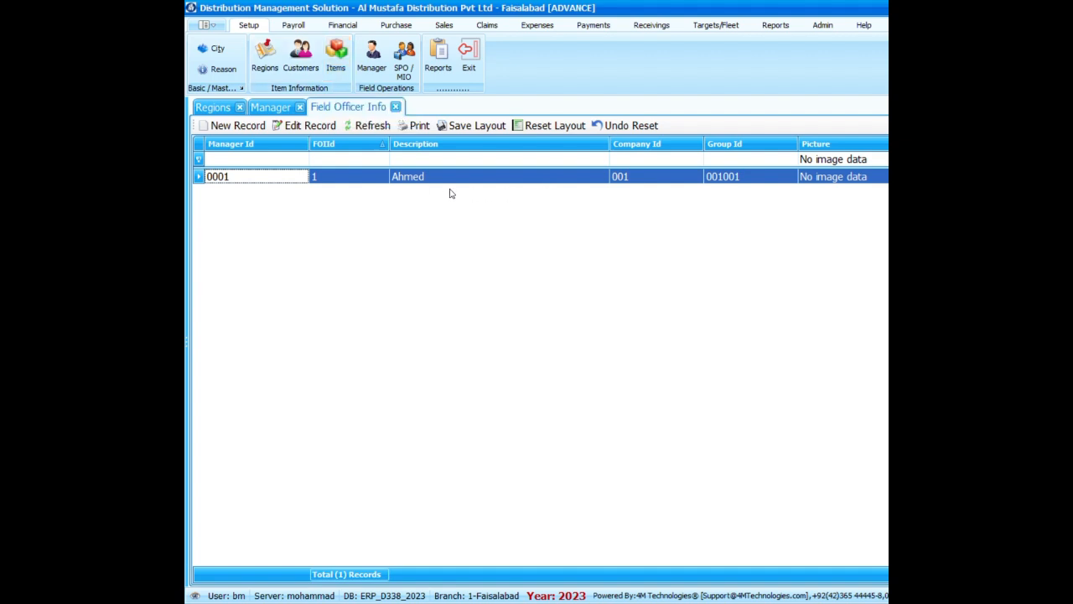
Start a second field officer record, enter the officer's name and assign the Bravo manager (0002).
click(238, 126)
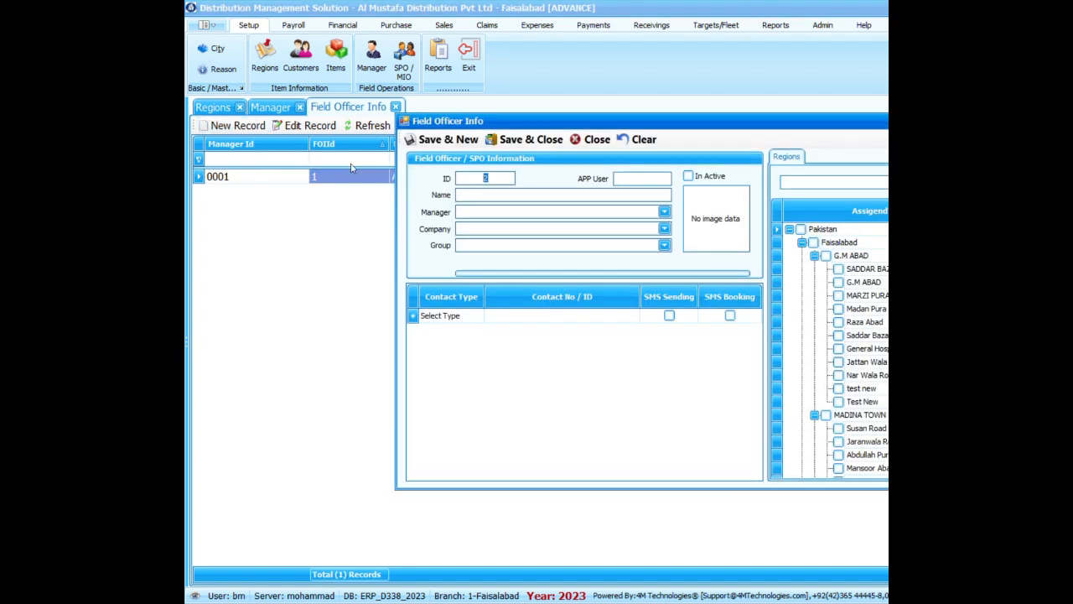
click(491, 198)
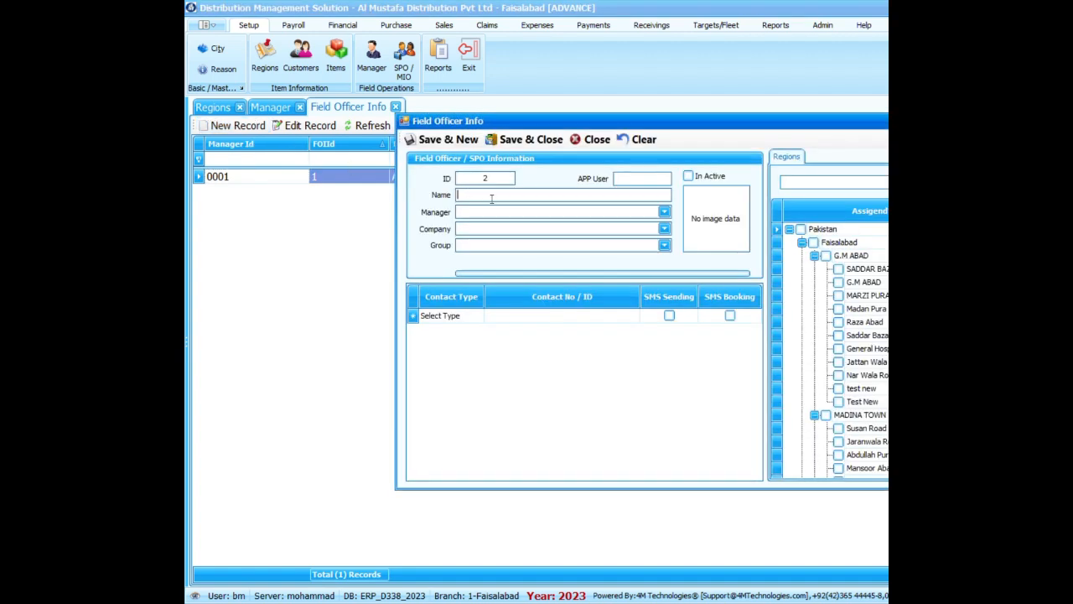
text(Tahir)
click(664, 212)
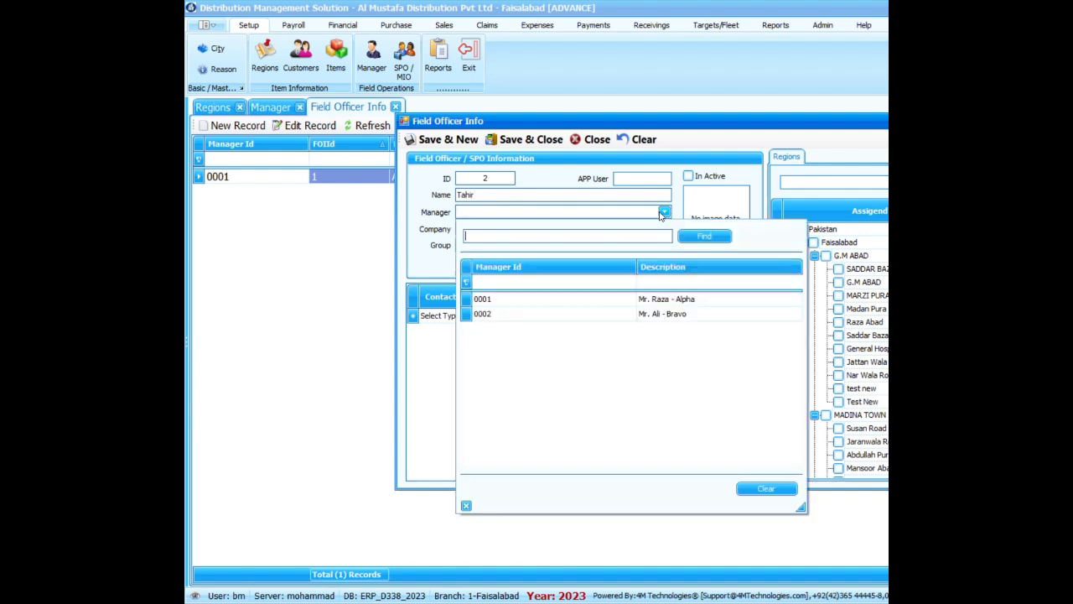
click(687, 315)
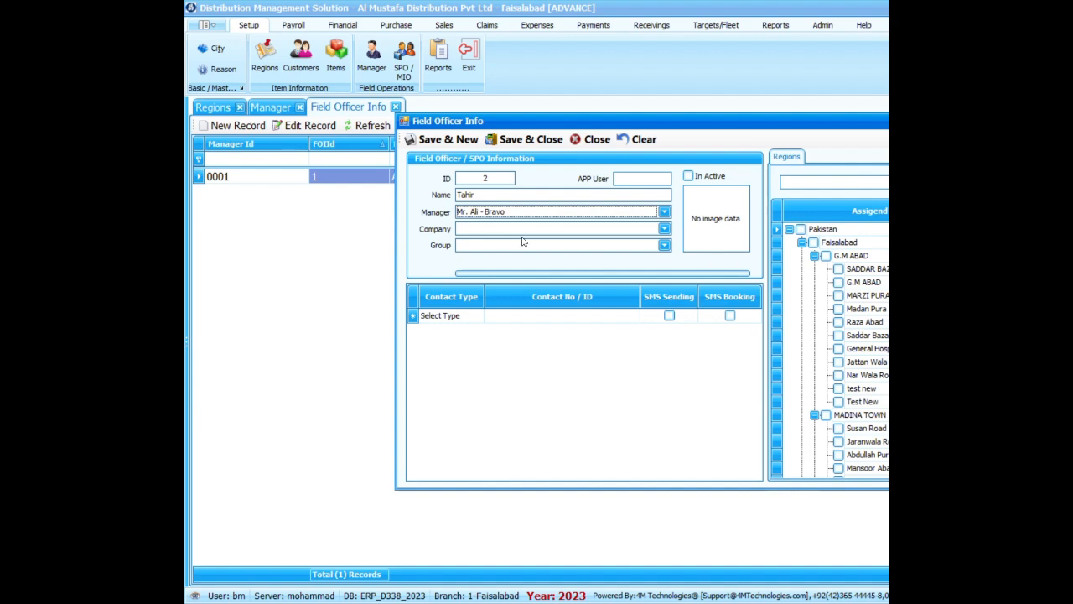
Assign company 001 and the Bravo group to the second field officer.
click(541, 229)
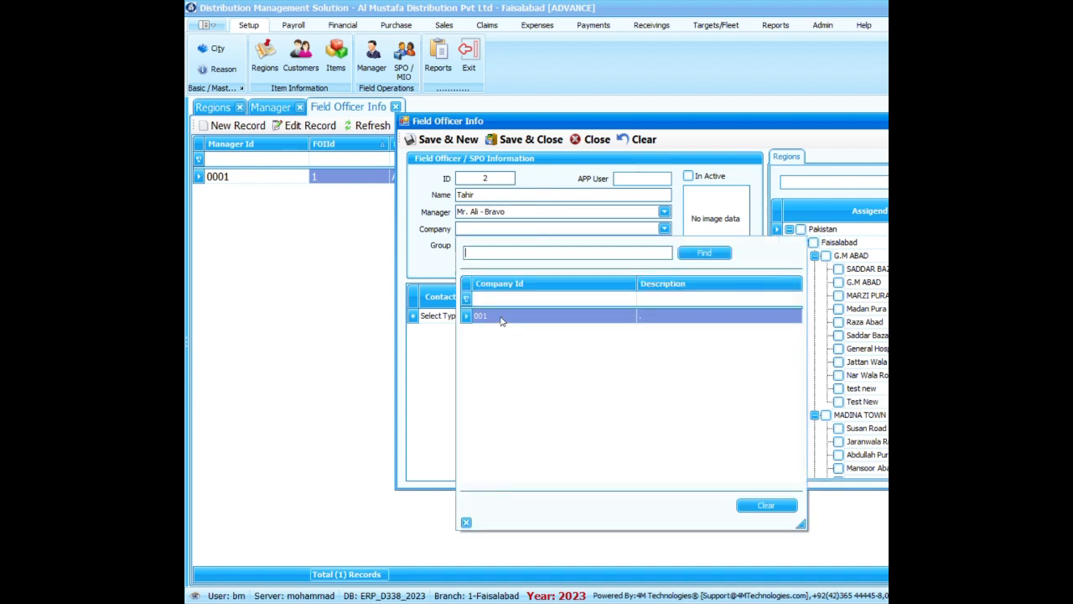
click(501, 317)
click(500, 249)
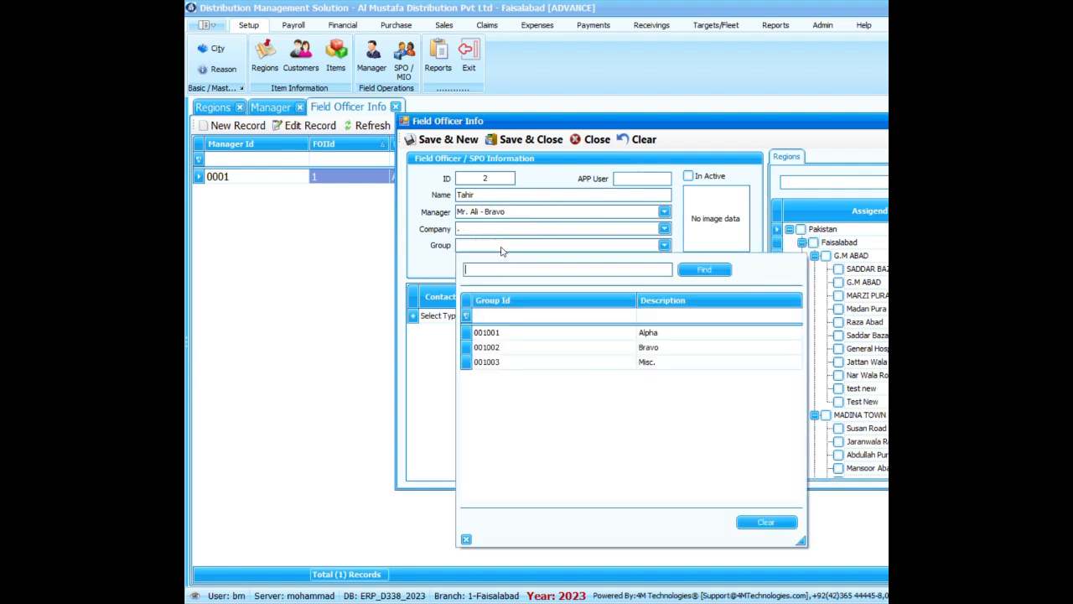
click(667, 352)
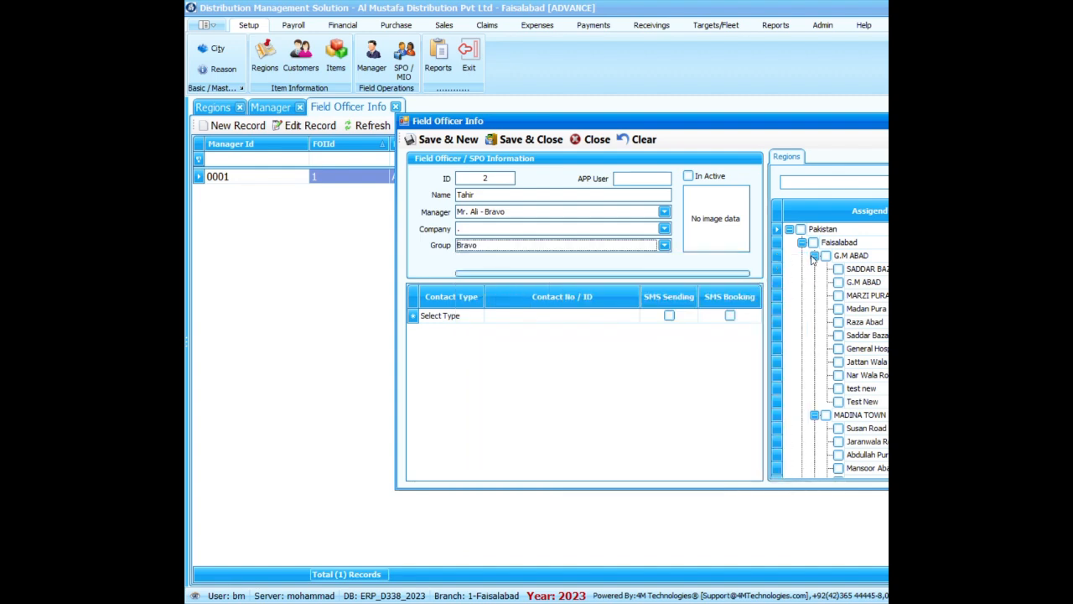
Assign the whole G.M ABAD region and Susan Road in MADINA TOWN to the second officer, then save and close the record.
drag(759, 121, 535, 83)
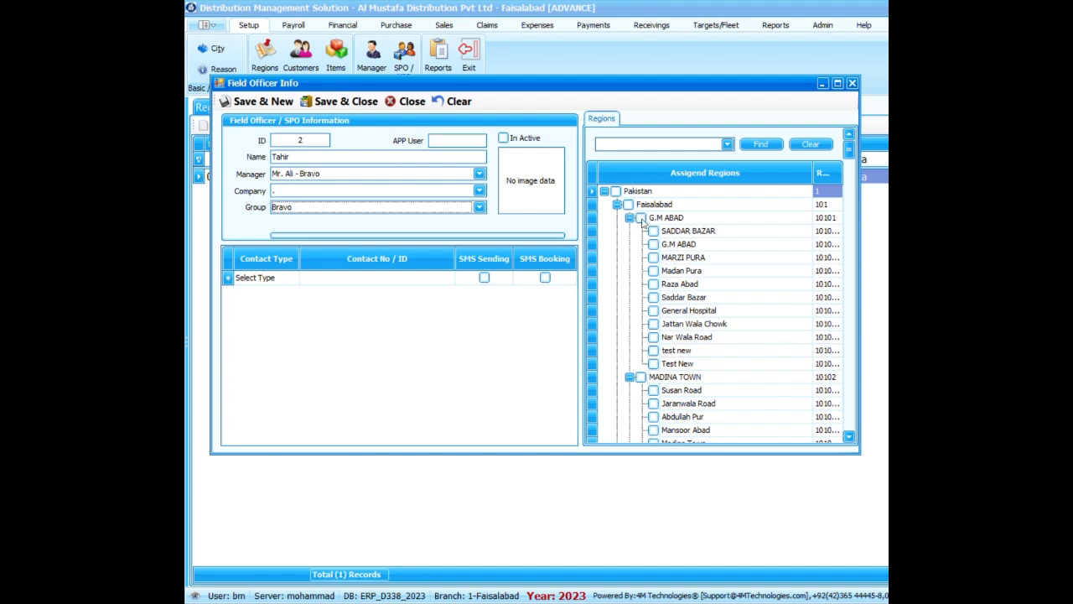
click(641, 218)
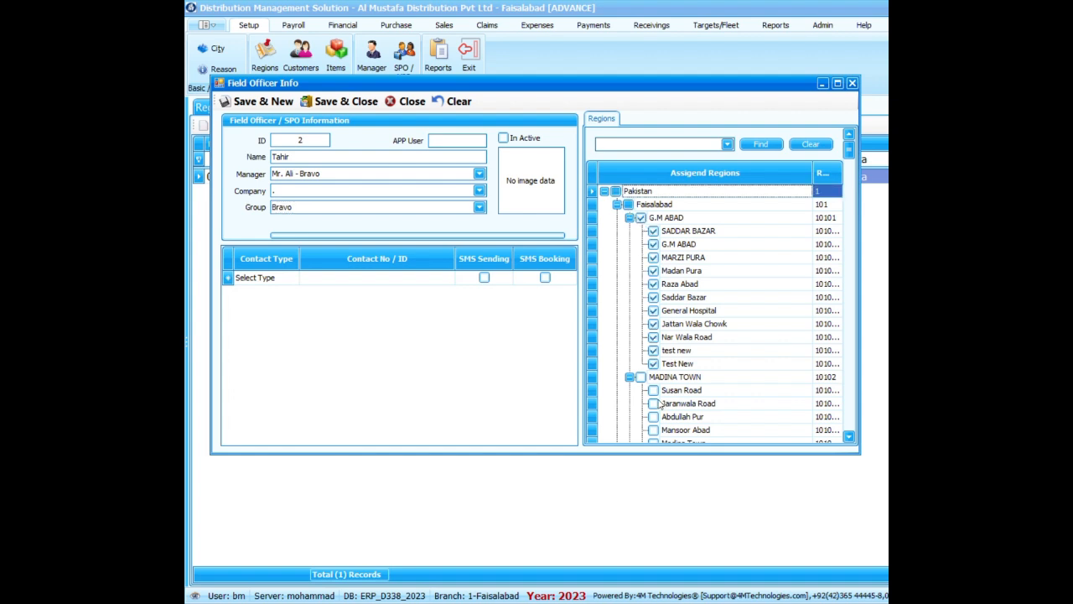
click(653, 389)
drag(724, 454, 723, 559)
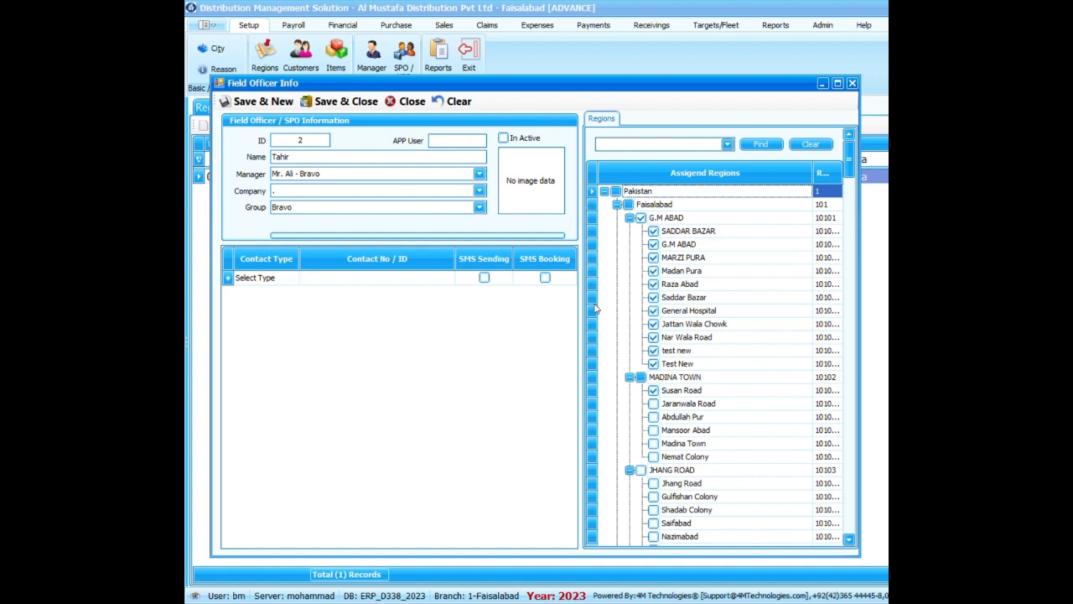
click(301, 211)
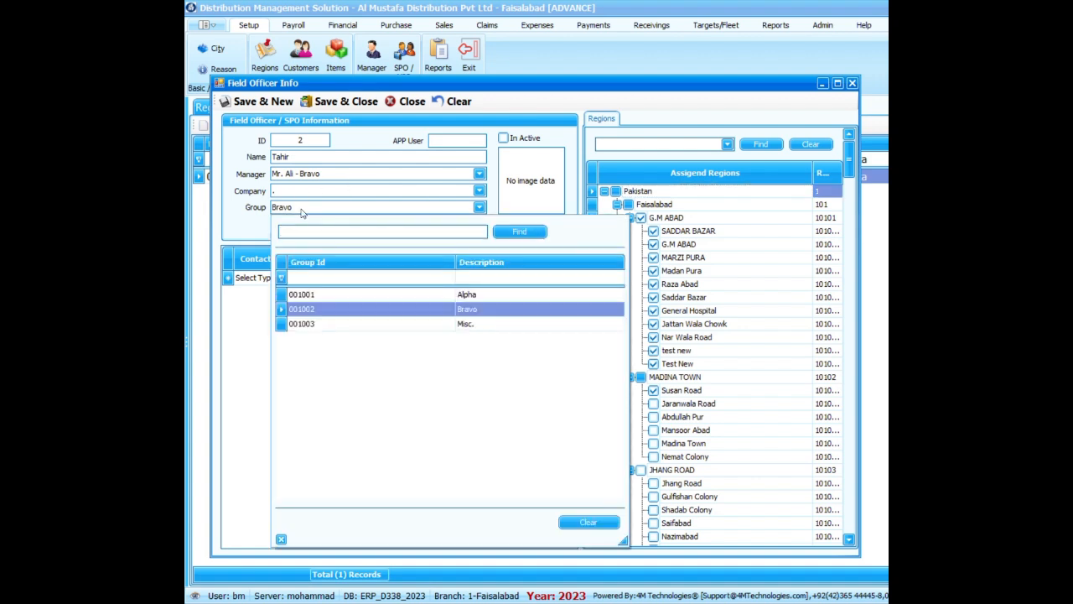
click(303, 213)
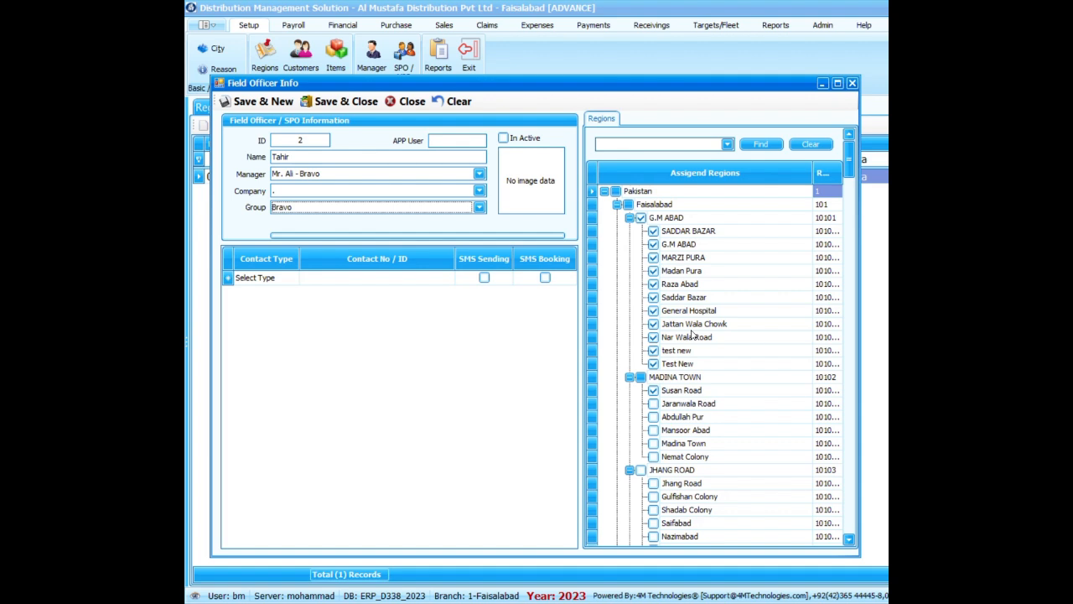
click(340, 101)
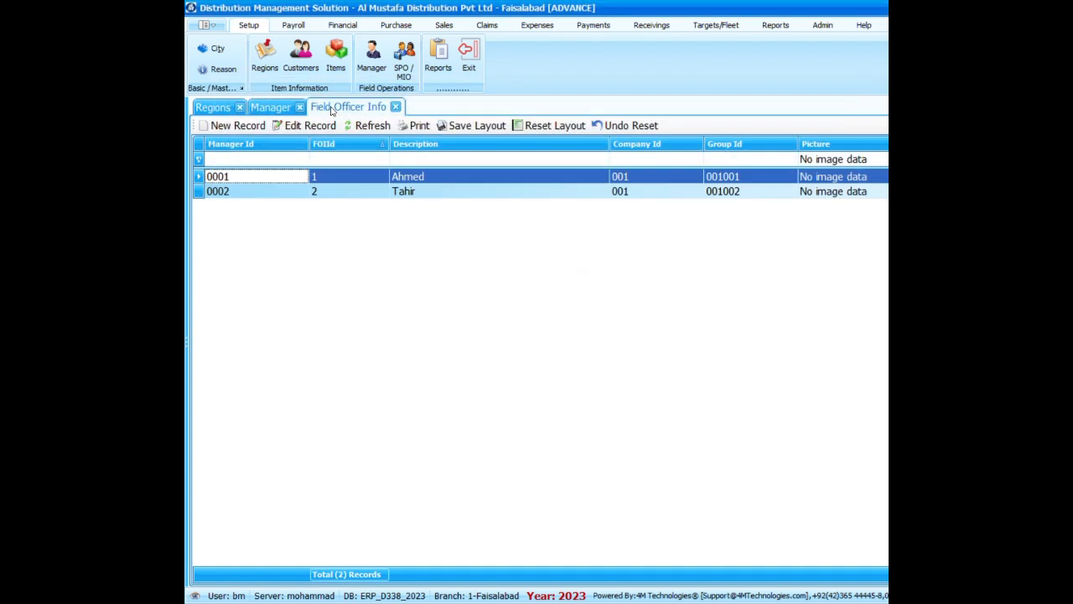
Review the manager, group and assigned regions in both field officer records, closing each one without changes.
click(454, 194)
click(450, 177)
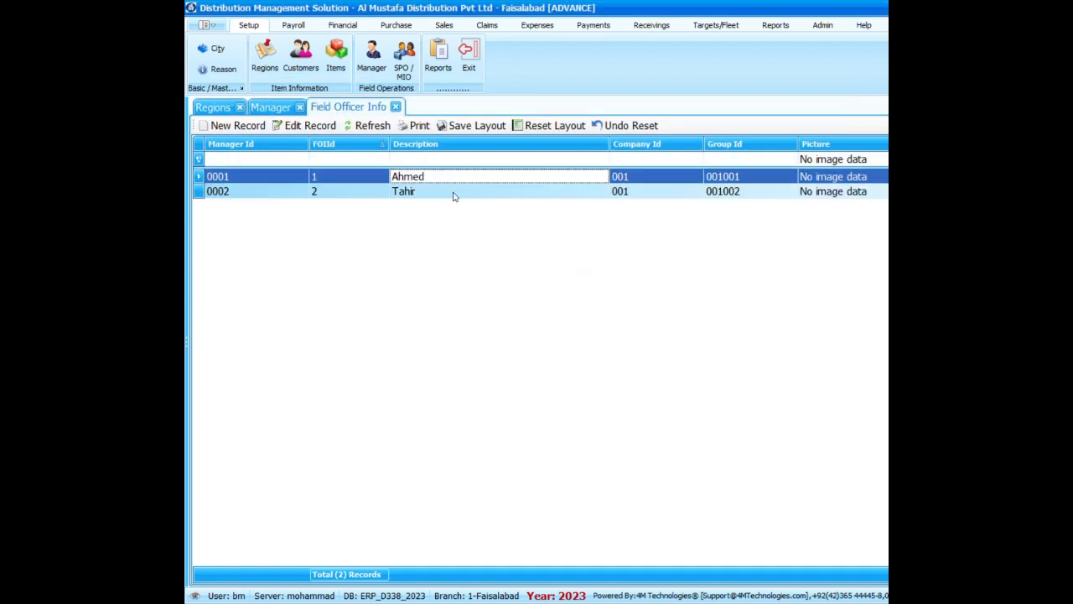
click(453, 193)
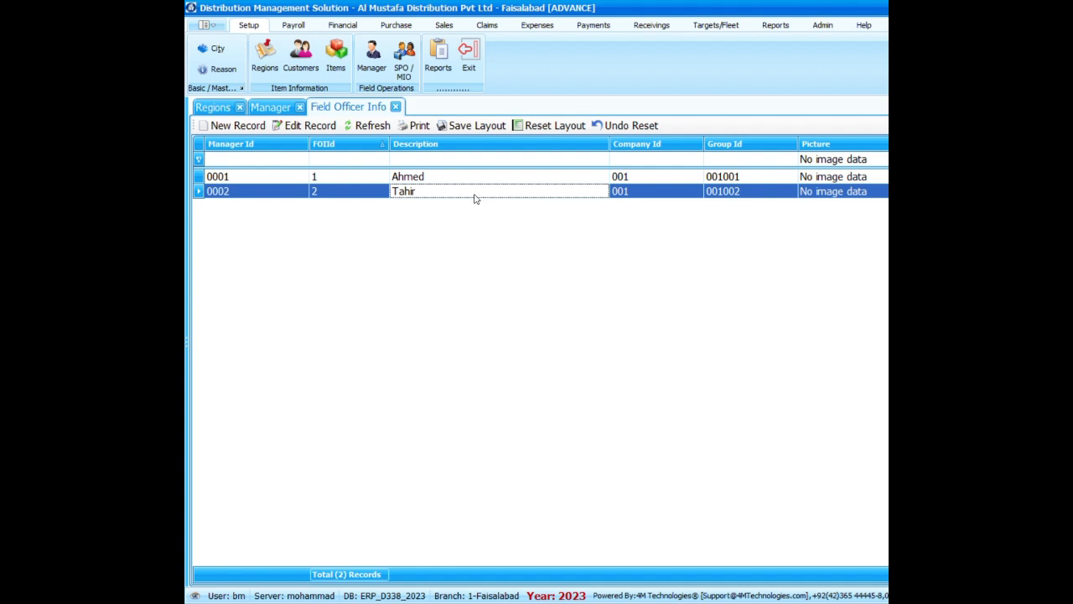
double_click(414, 180)
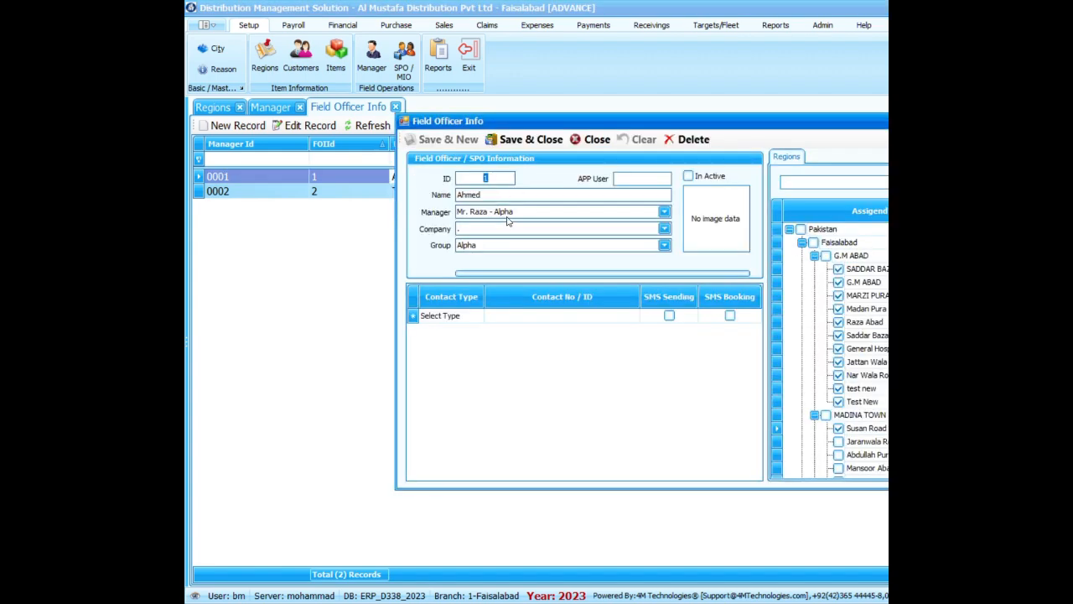
click(526, 139)
click(323, 196)
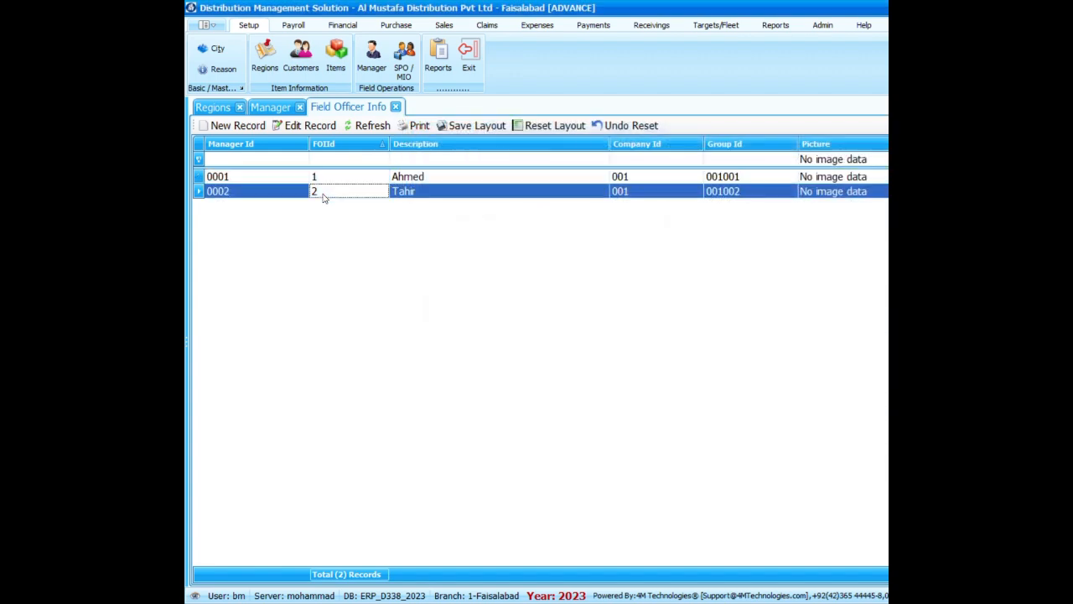
double_click(323, 193)
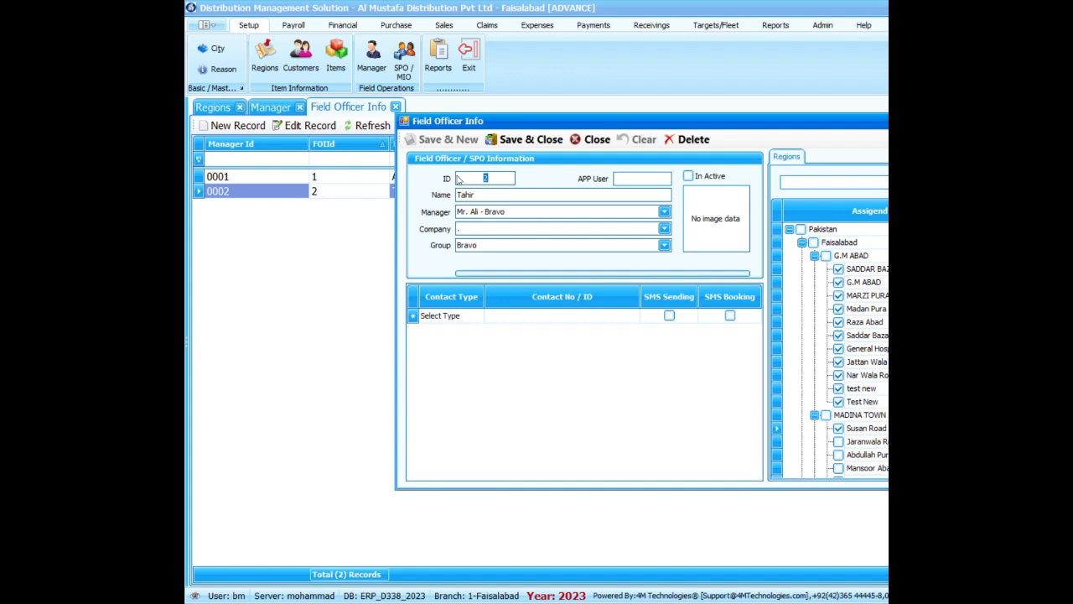
click(508, 142)
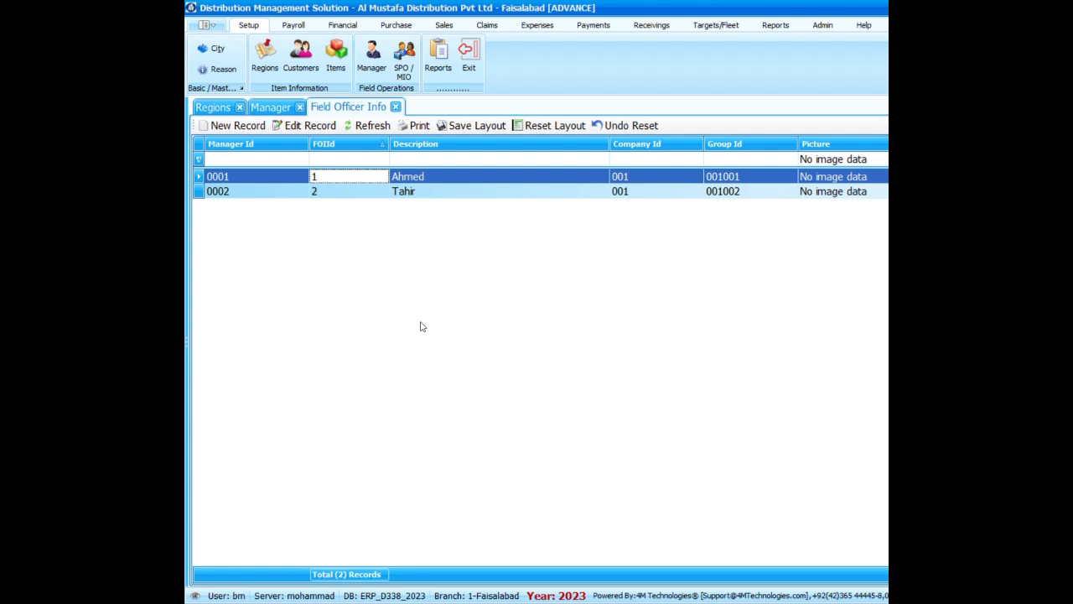
Start a third field officer record, enter the officer's title and initial as the name, and assign the Alpha manager (0001).
click(237, 126)
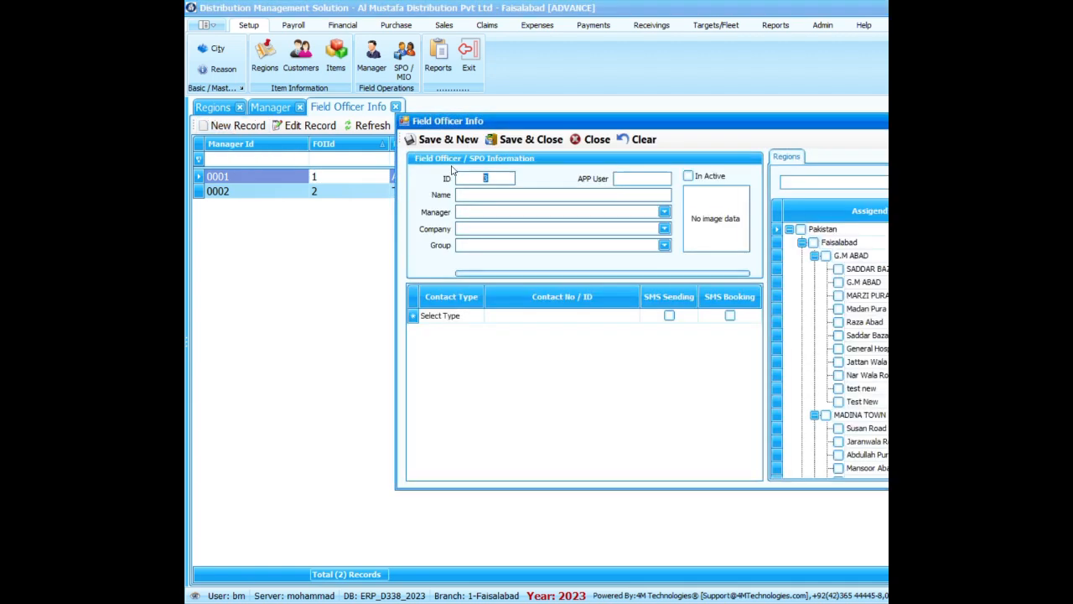
click(486, 196)
text(Mr. A)
click(664, 212)
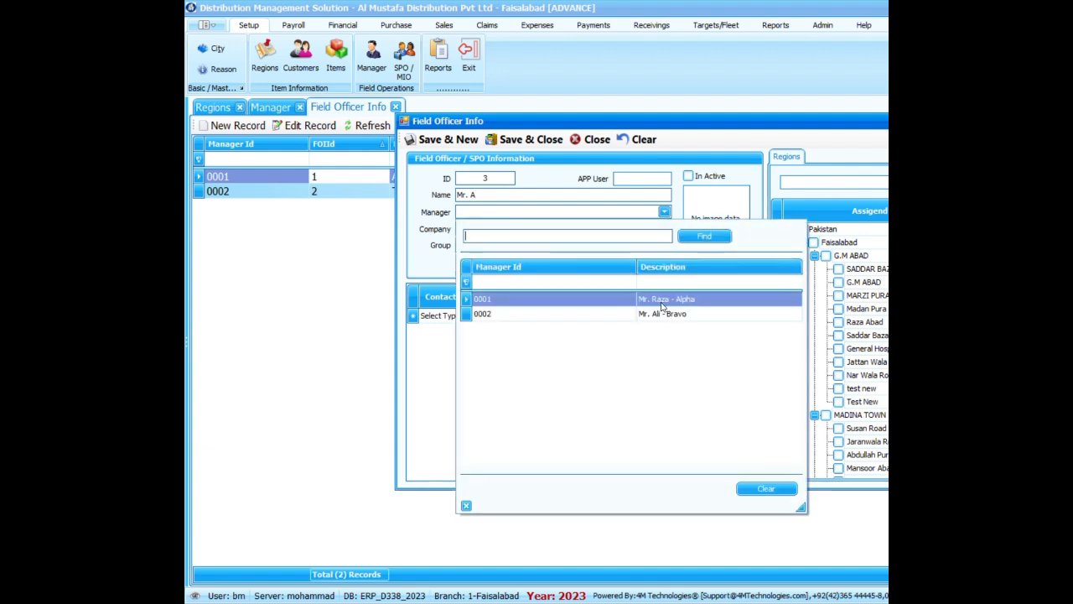
click(684, 300)
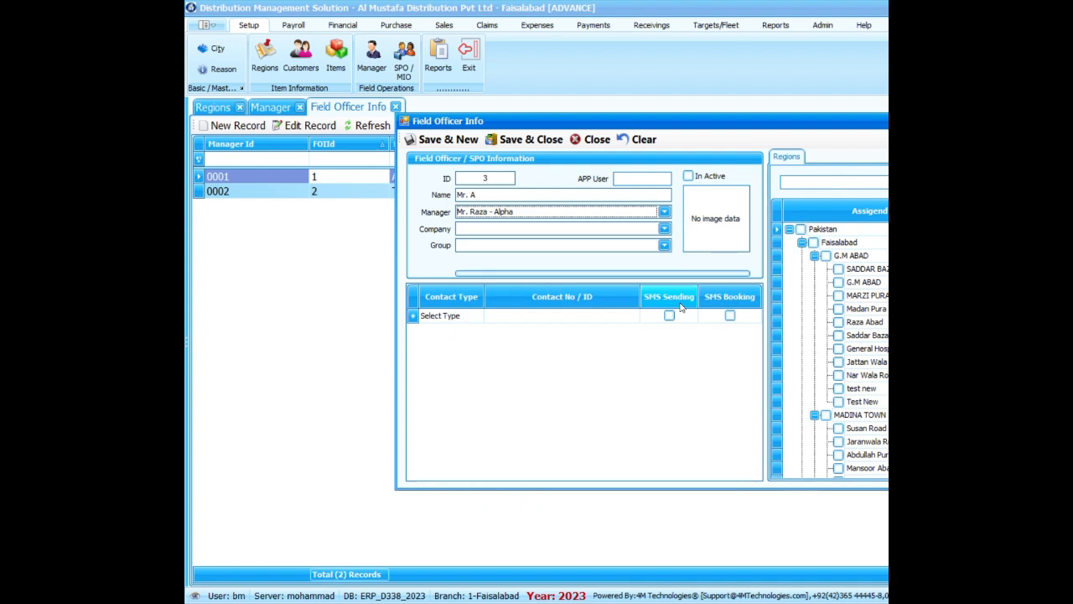
Append "- Alpha" to the third field officer's name.
click(525, 195)
text(-)
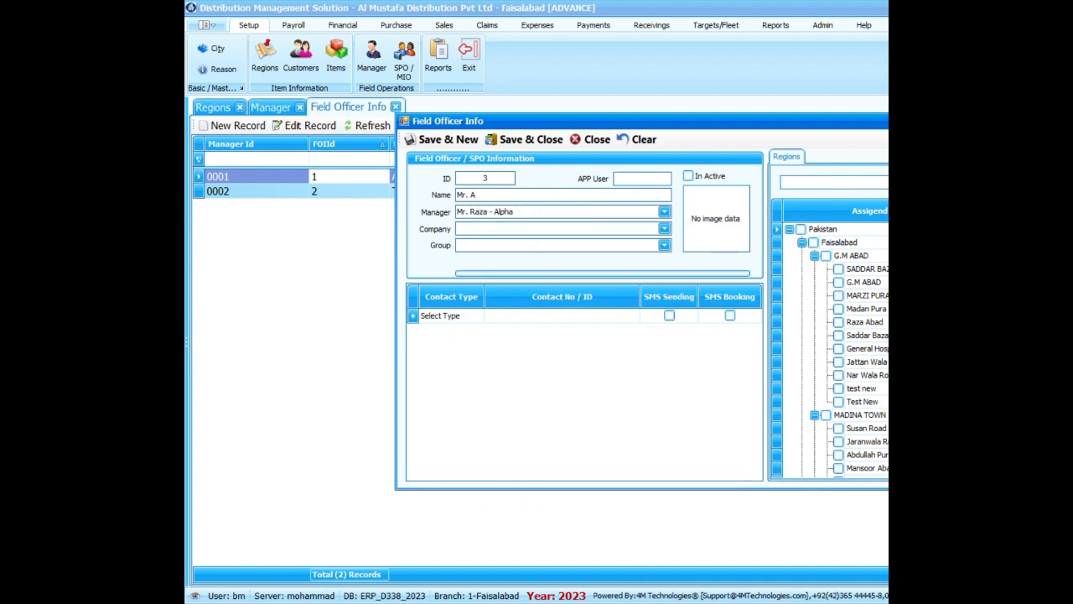
text( Alpha)
Assign company 001 and the Alpha group (001001) to the third field officer.
click(484, 228)
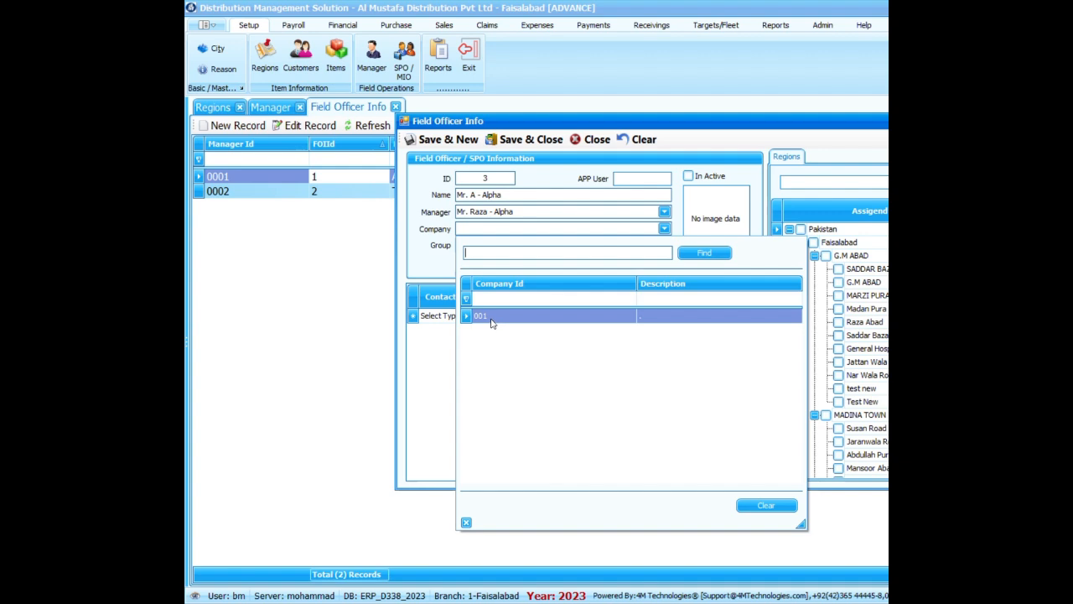
click(494, 323)
click(499, 245)
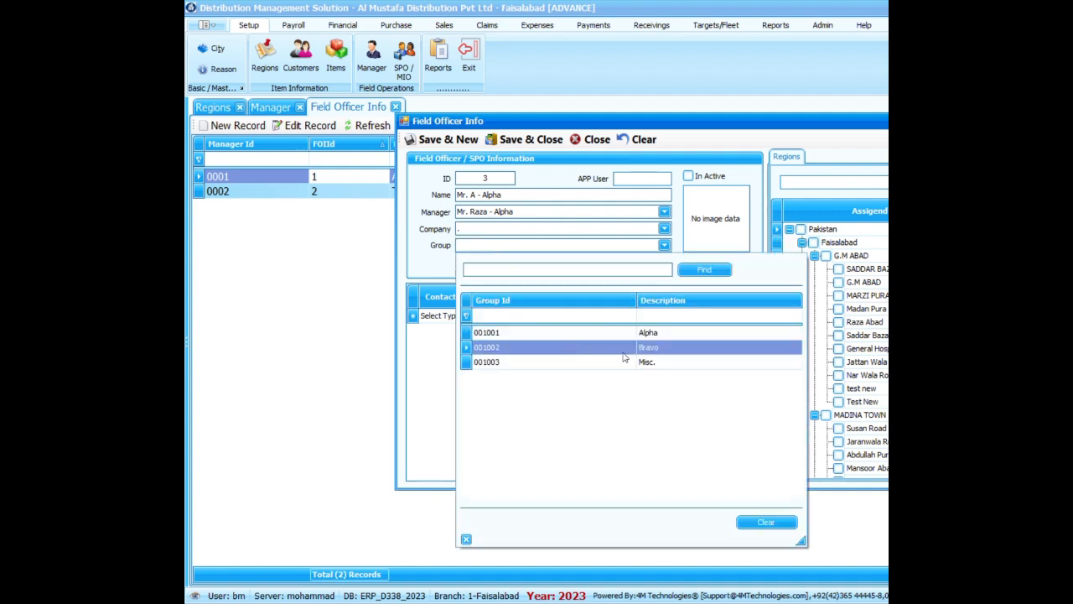
click(650, 333)
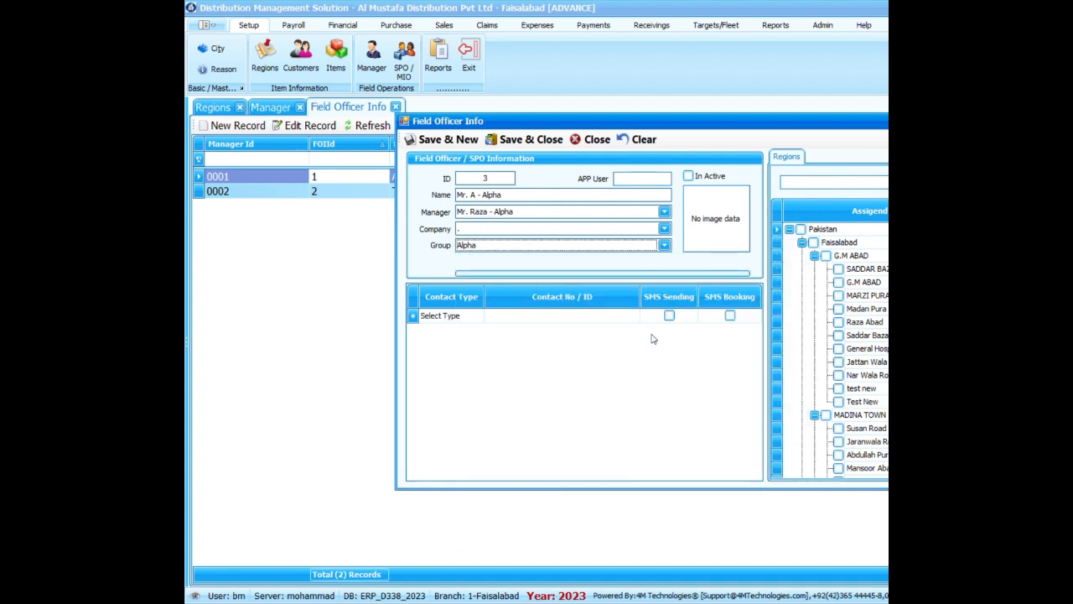
Assign the entire Pakistan region tree to the third field officer, saving and closing the record.
click(788, 229)
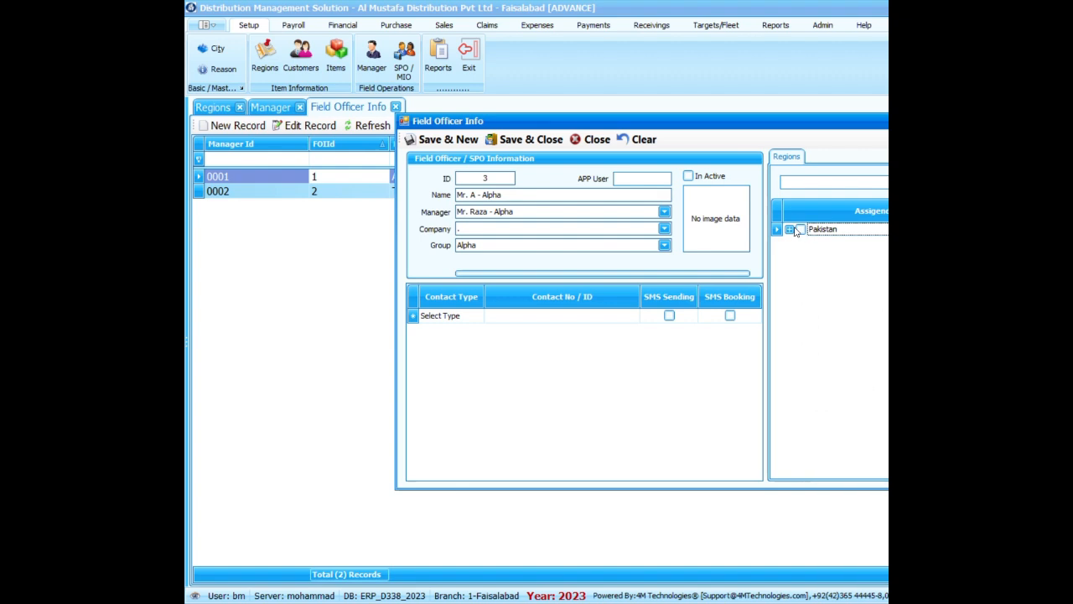
click(800, 230)
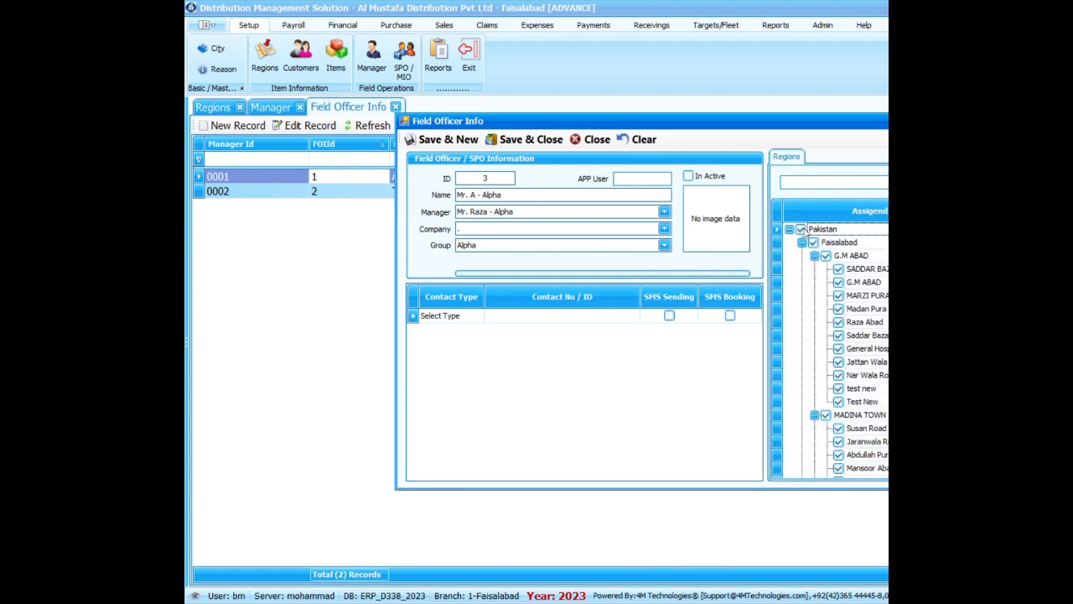
click(526, 141)
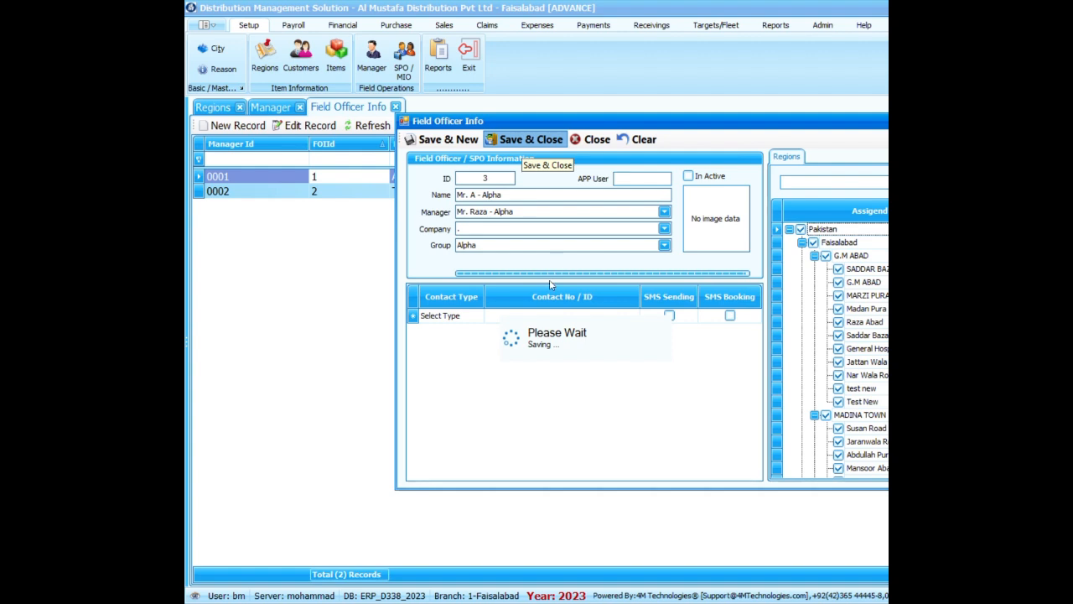
click(470, 208)
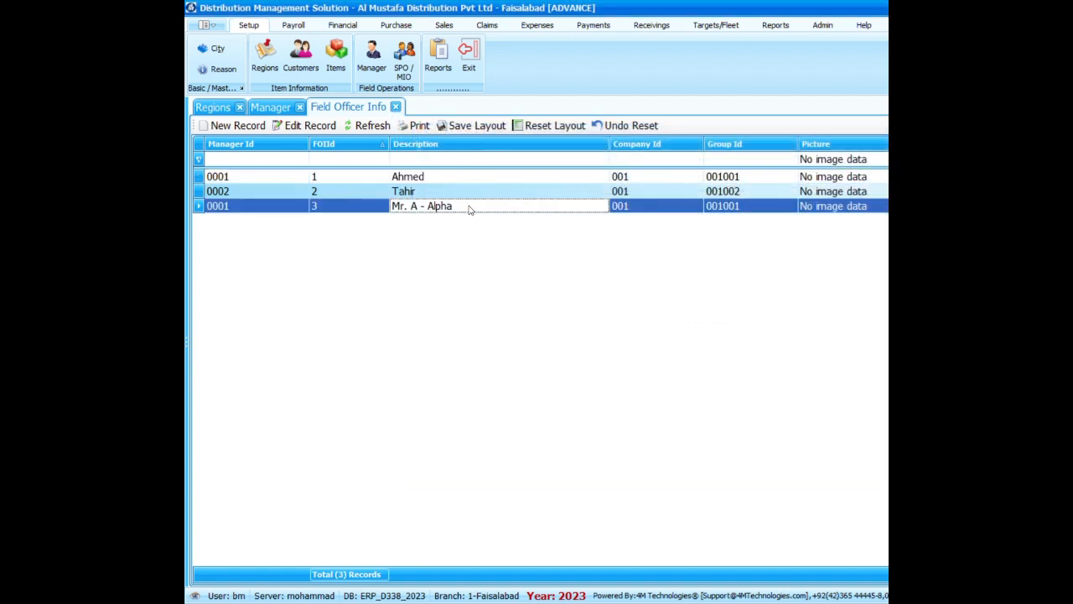
Start a fourth field officer record, enter the officer's title and initial followed by "- Bravo" as the name, and assign the Bravo manager (0002).
click(252, 127)
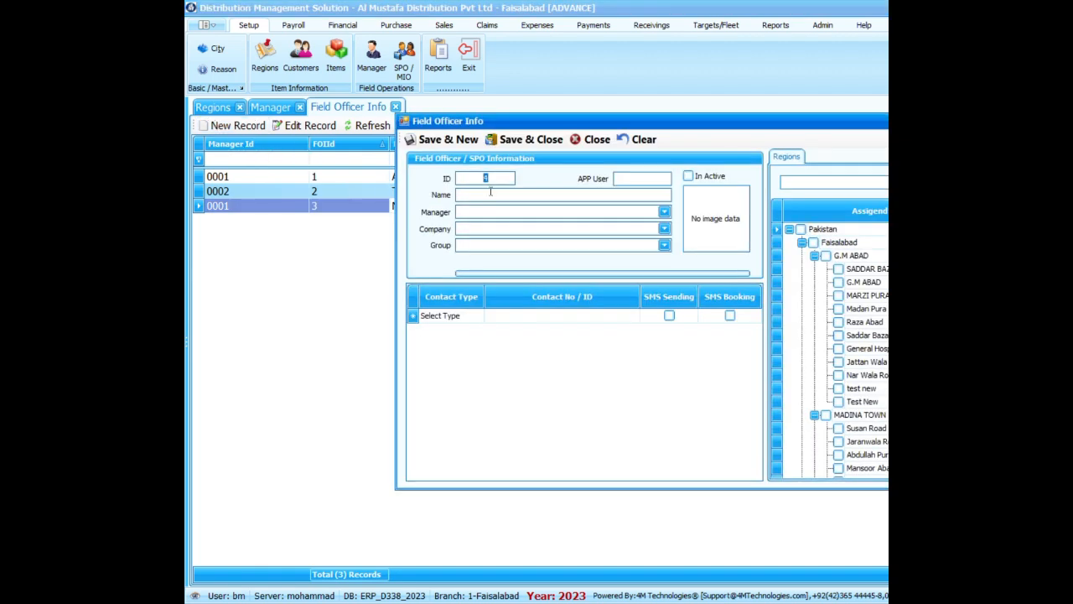
click(491, 196)
text(Mr. A - Bravo)
click(664, 213)
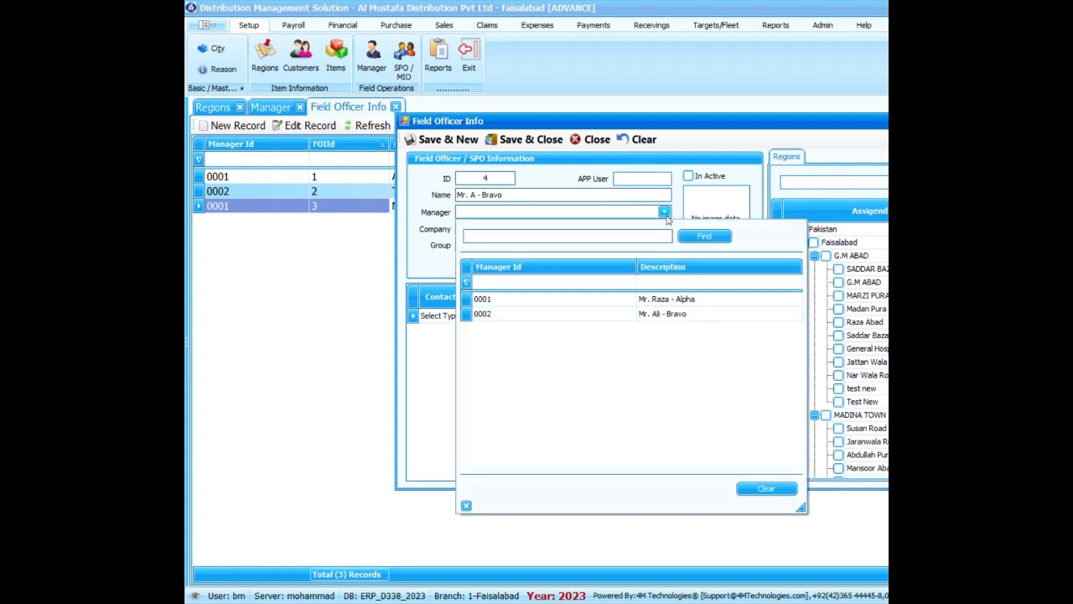
double_click(671, 318)
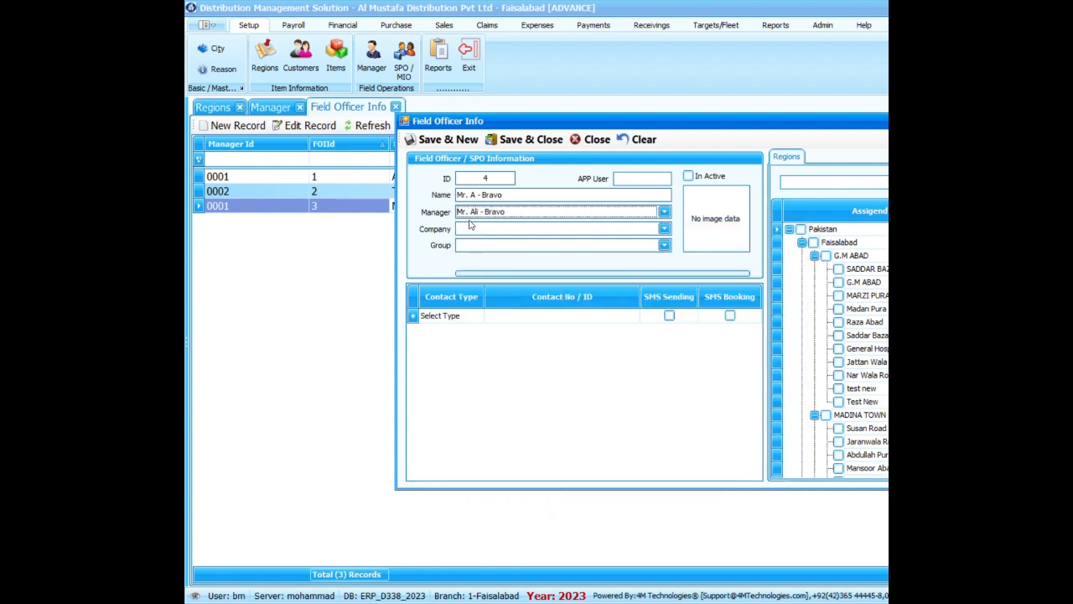
Assign company 001 and the Bravo group (001002) to the fourth field officer.
click(664, 228)
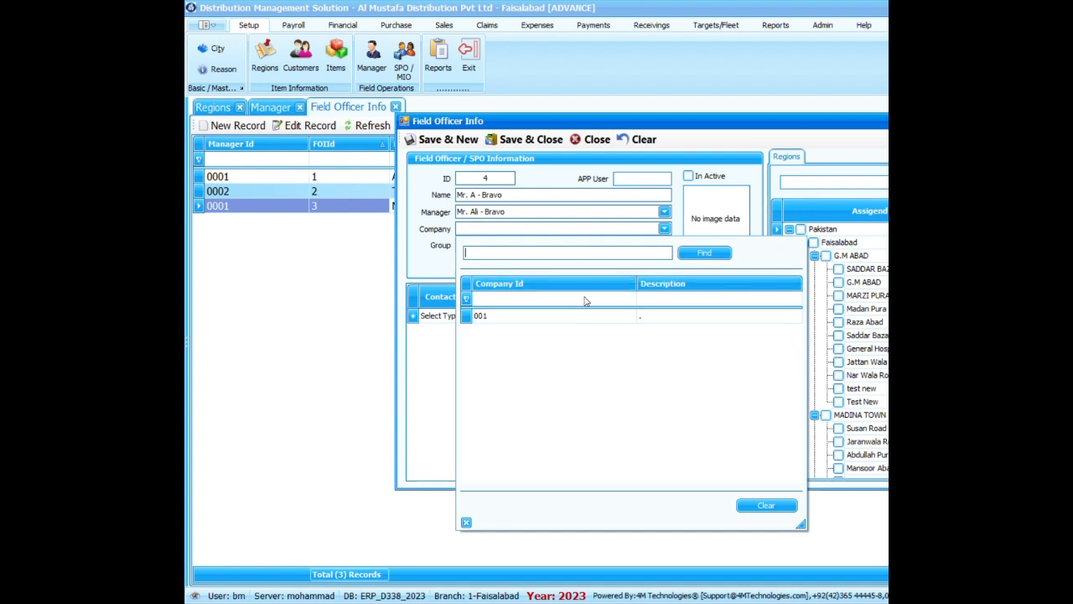
double_click(570, 315)
click(664, 245)
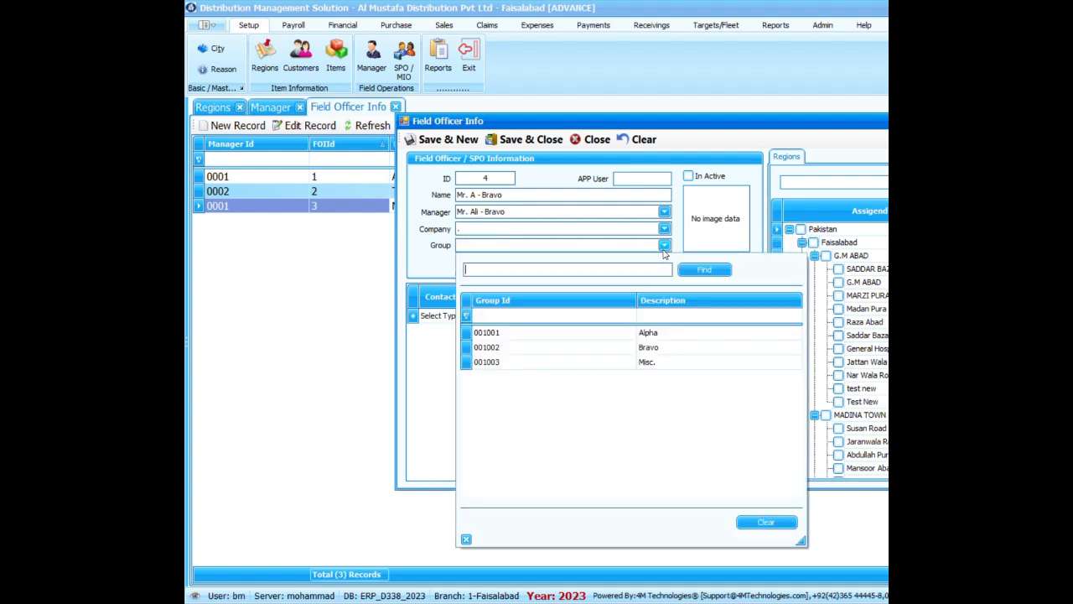
click(644, 348)
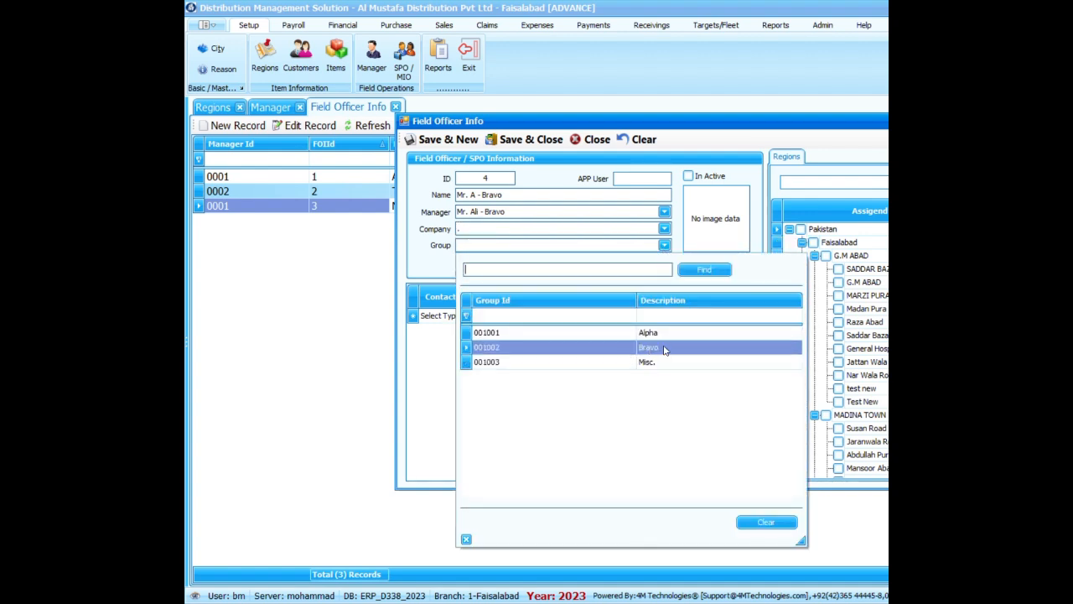
double_click(664, 350)
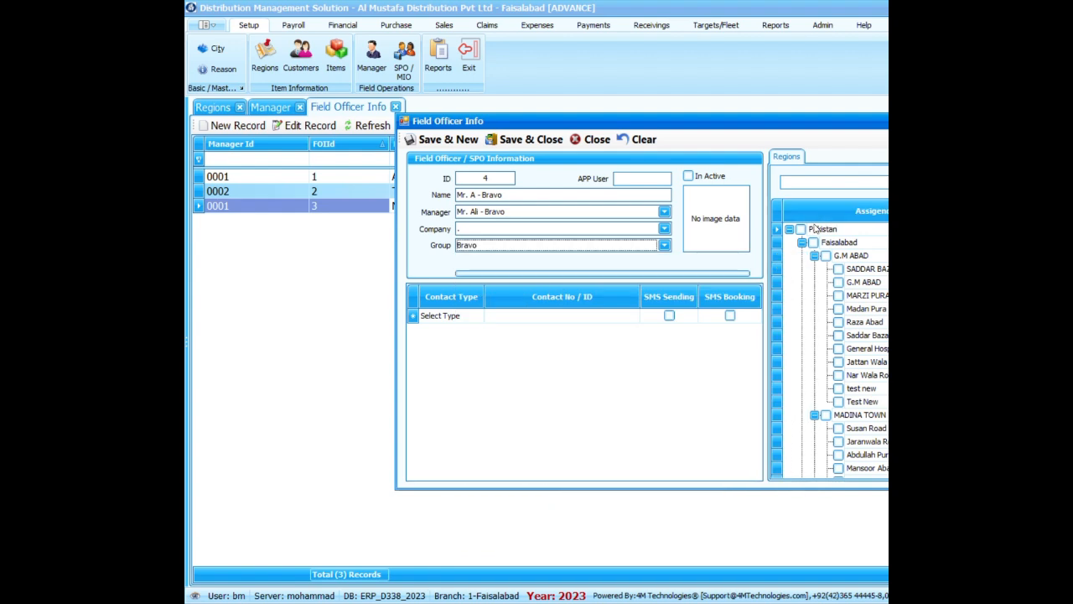
Assign the entire Pakistan region tree to the fourth field officer, saving and closing the record.
click(801, 230)
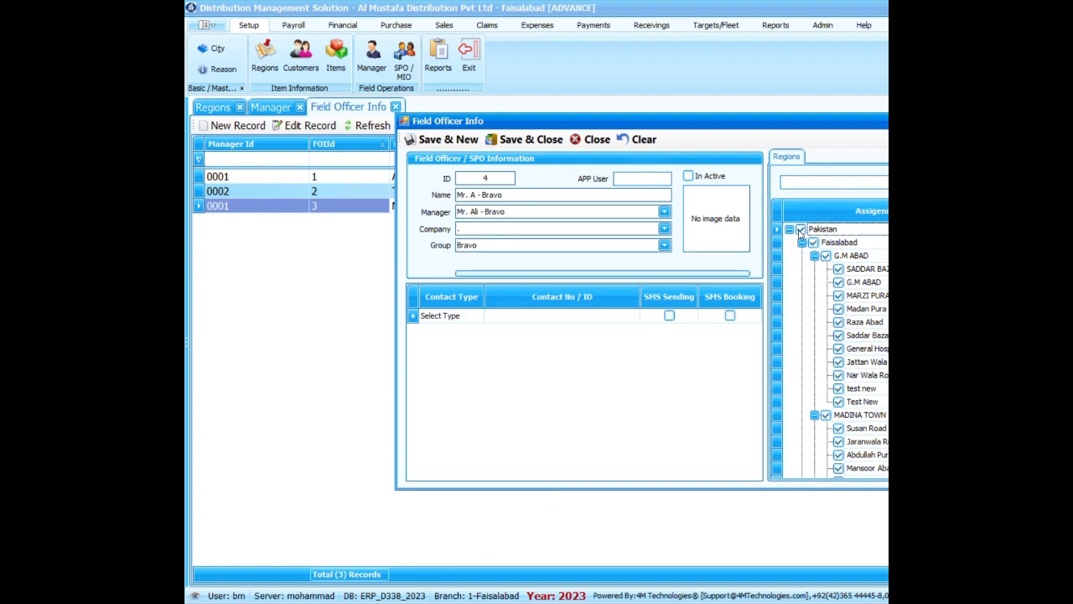
click(530, 139)
click(530, 139)
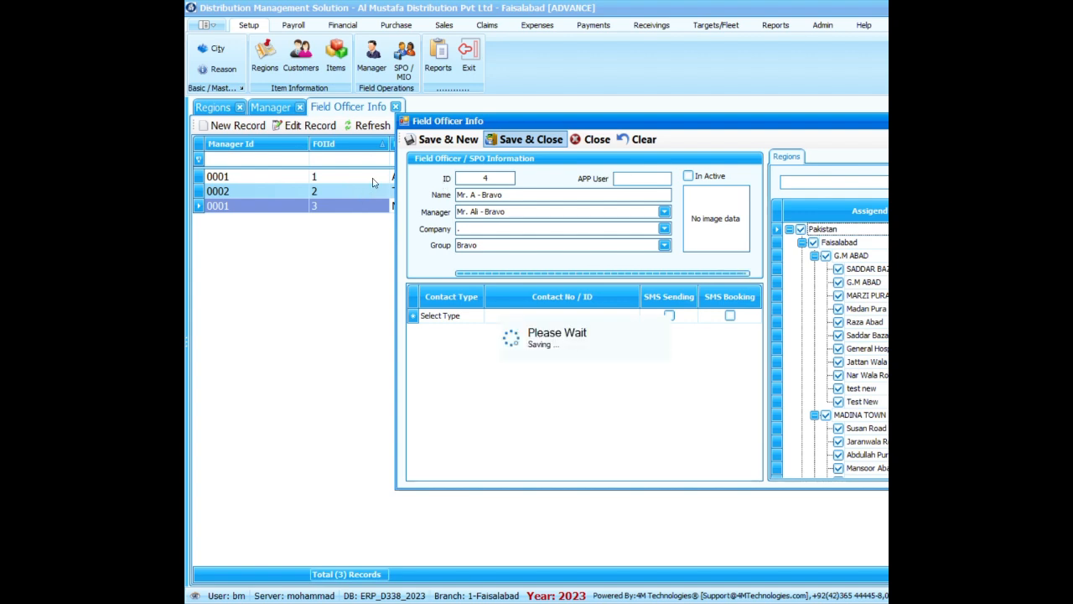
click(461, 218)
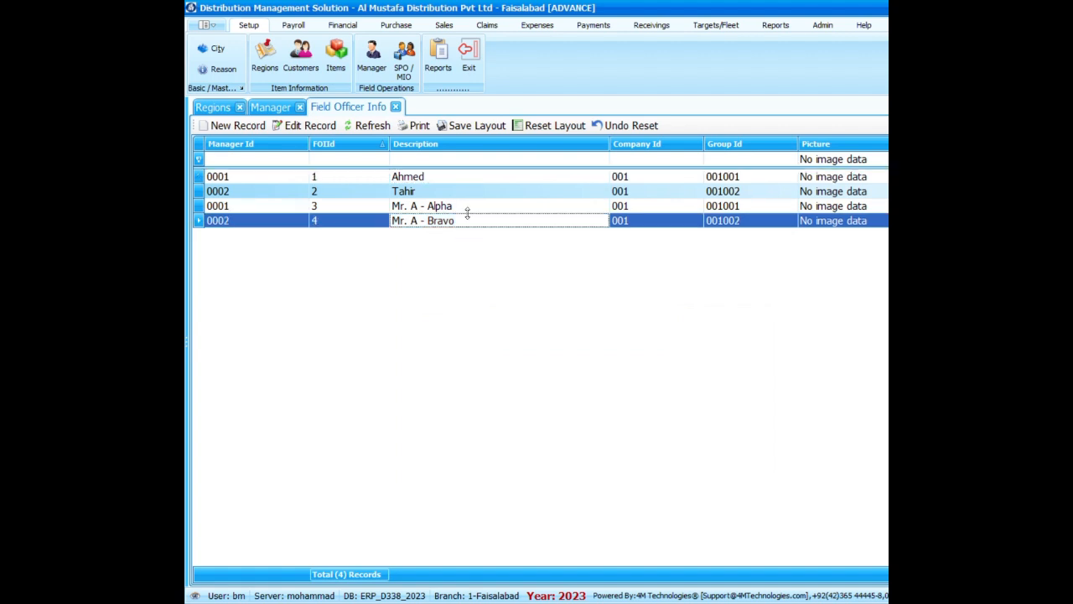
click(473, 191)
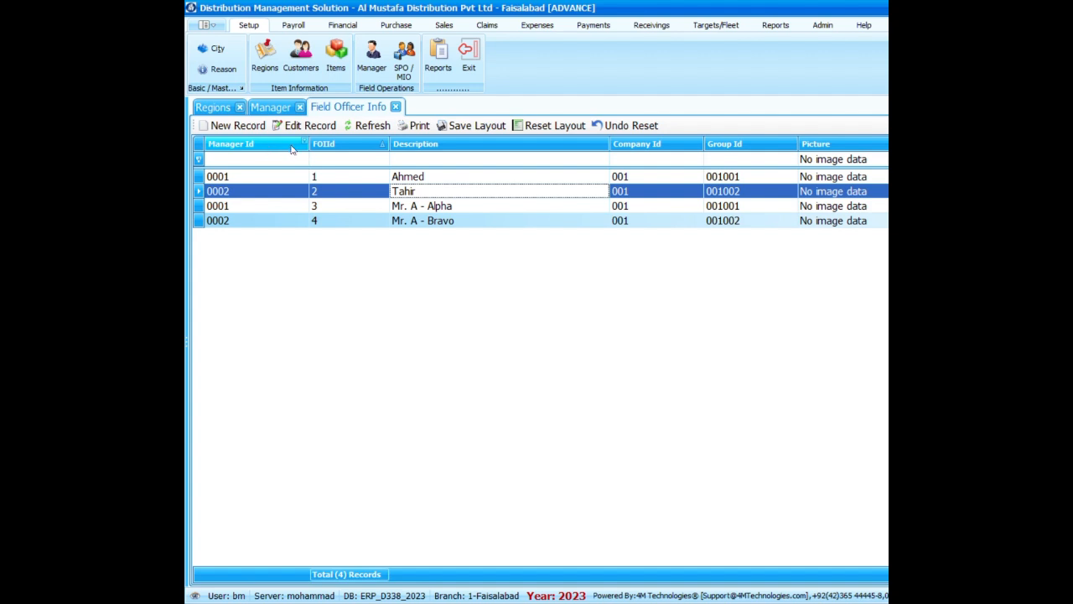
Filter the reports list by the report name "spo" and open the SL012 SPO Town Wise Statement.
click(215, 28)
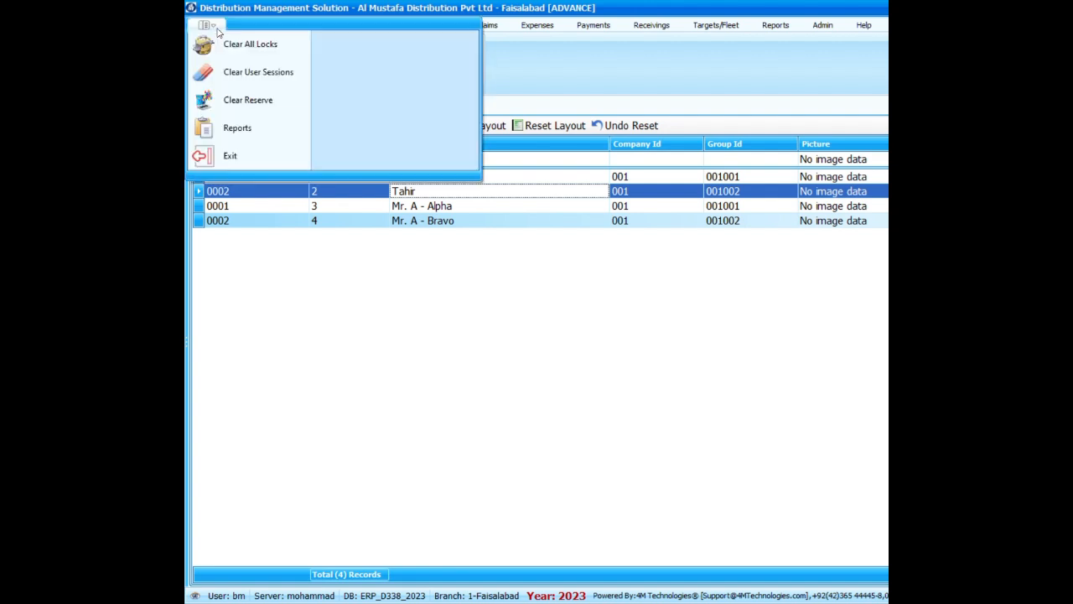
click(238, 128)
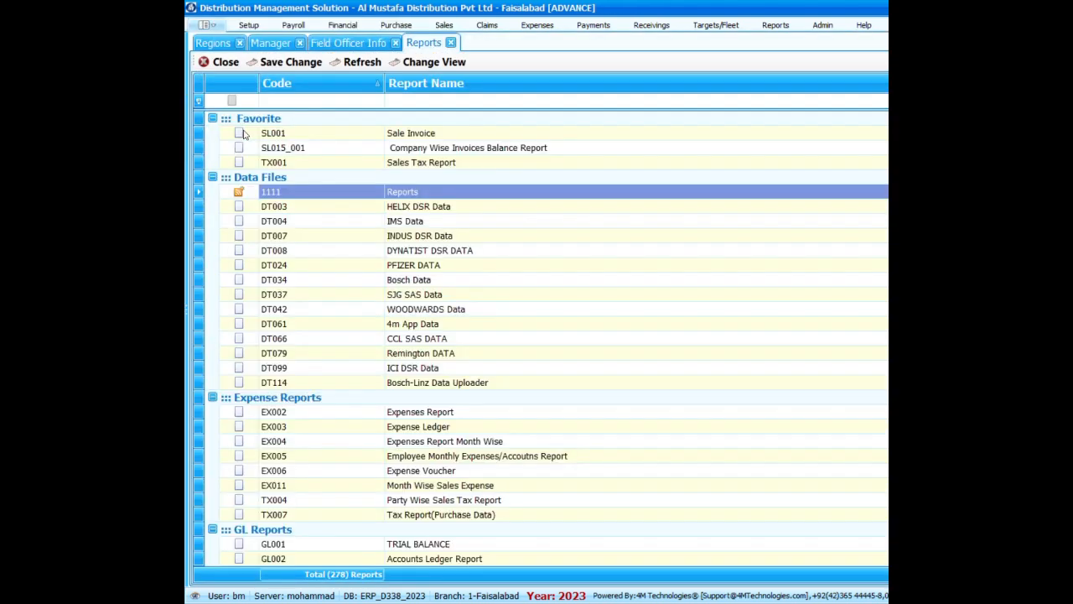
click(424, 102)
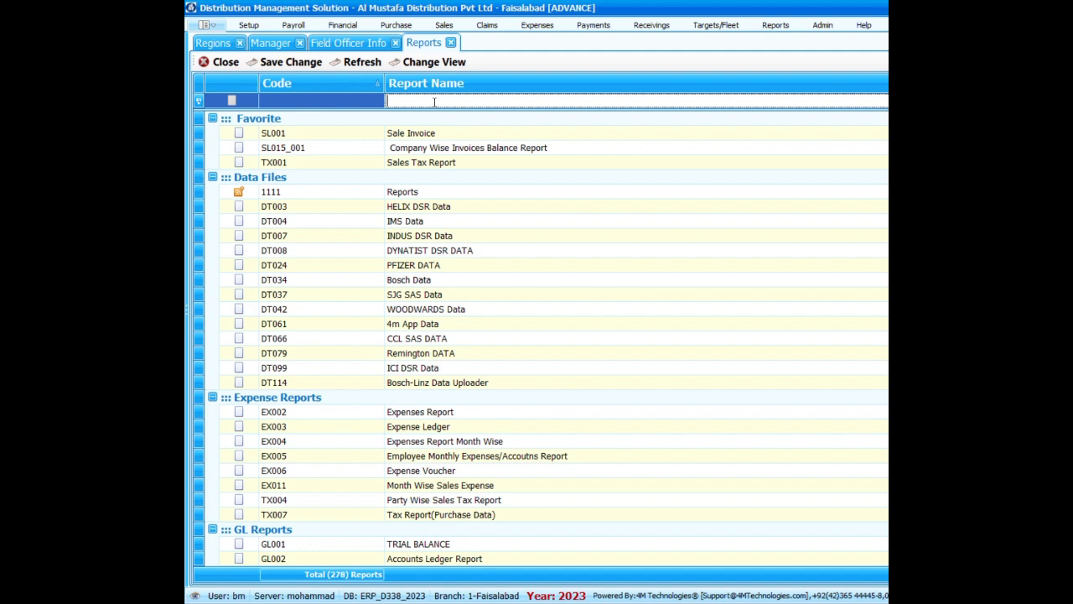
text(spo)
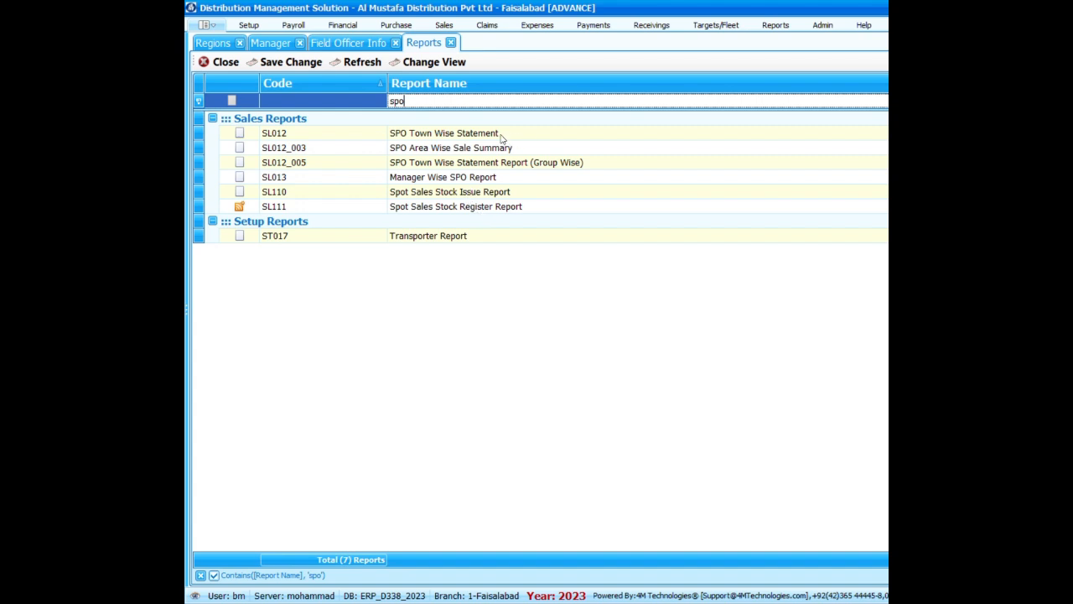
click(278, 136)
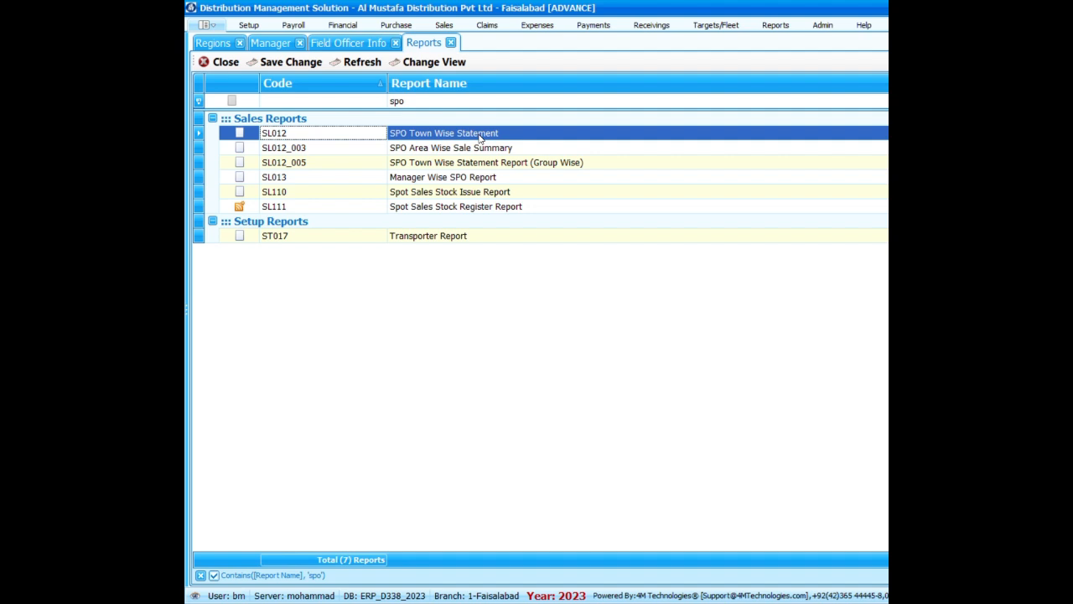
key(Left)
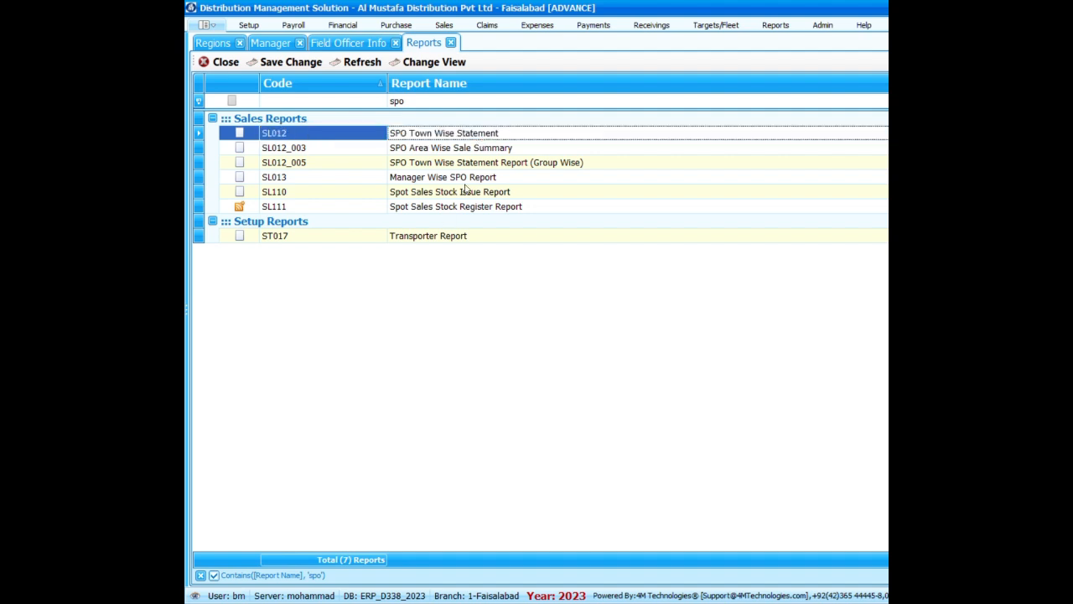
double_click(500, 134)
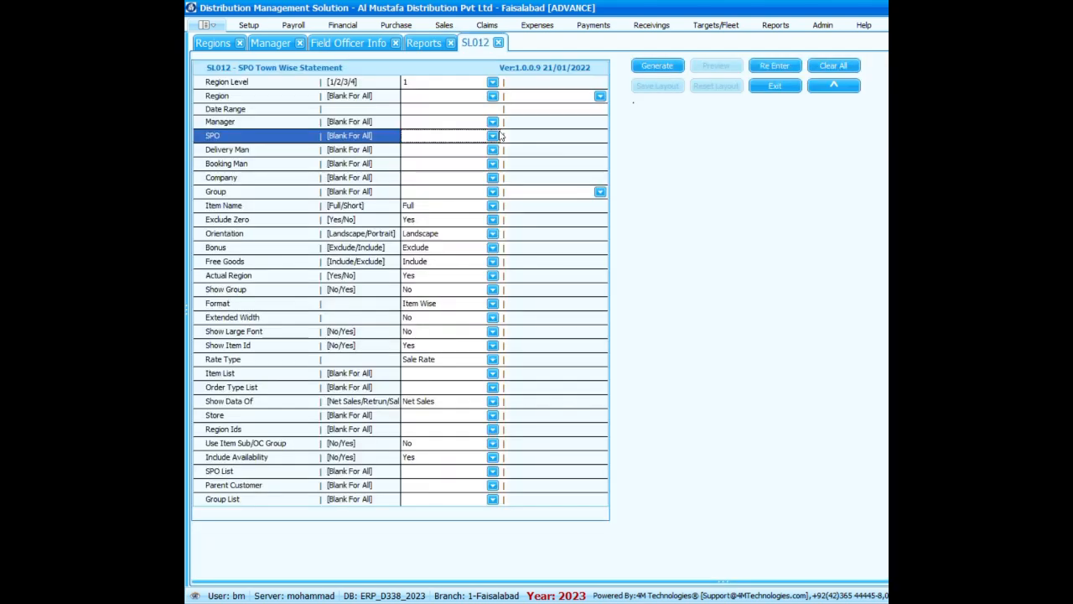
Generate the SPO Town Wise Statement with Region Level 4 and the Alpha manager (0001).
click(493, 83)
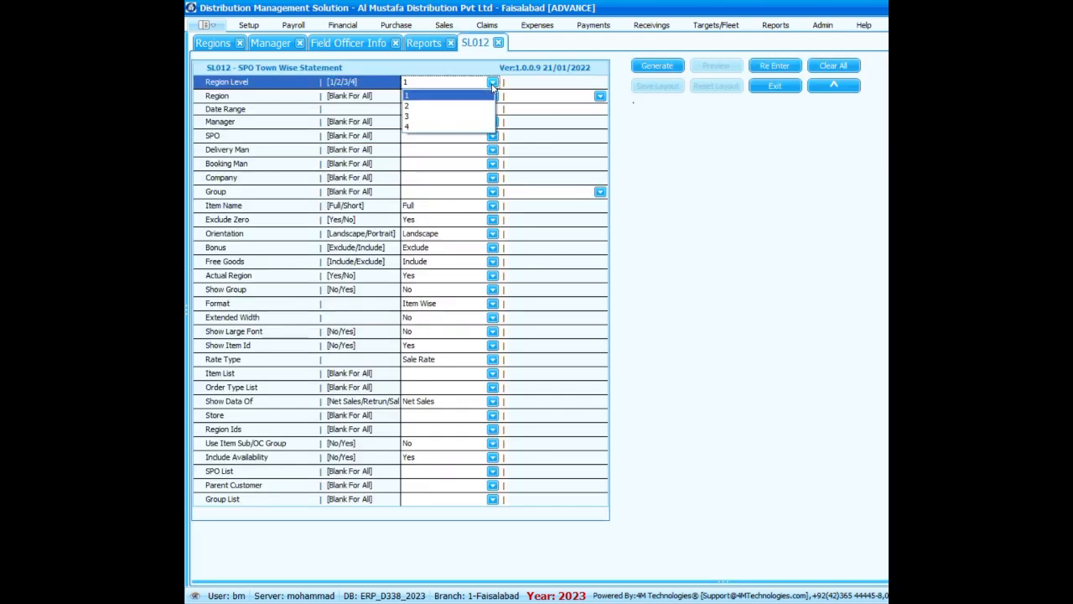
click(429, 127)
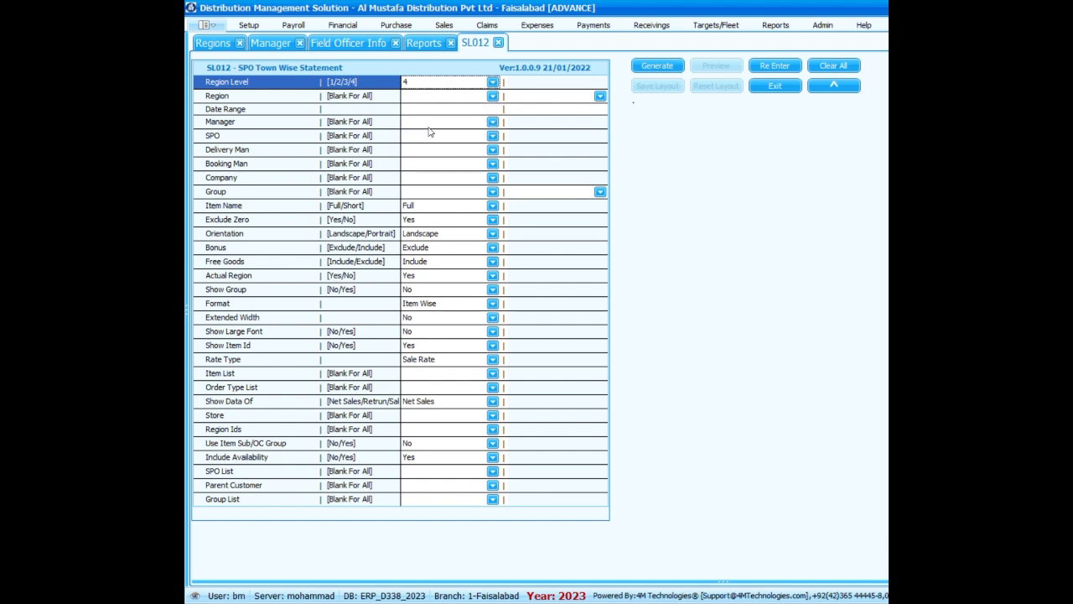
click(493, 122)
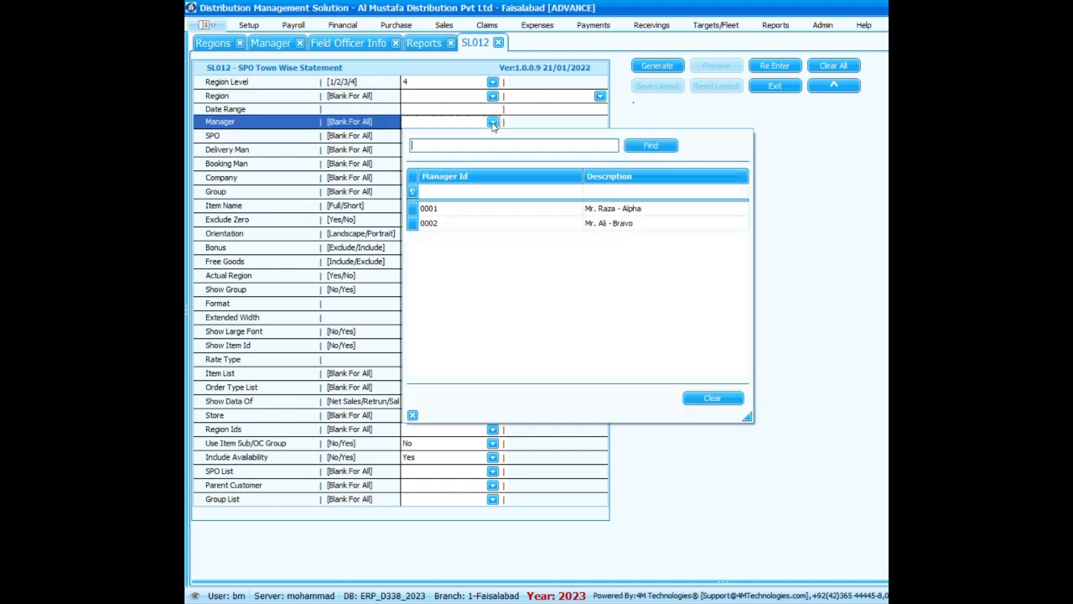
double_click(653, 211)
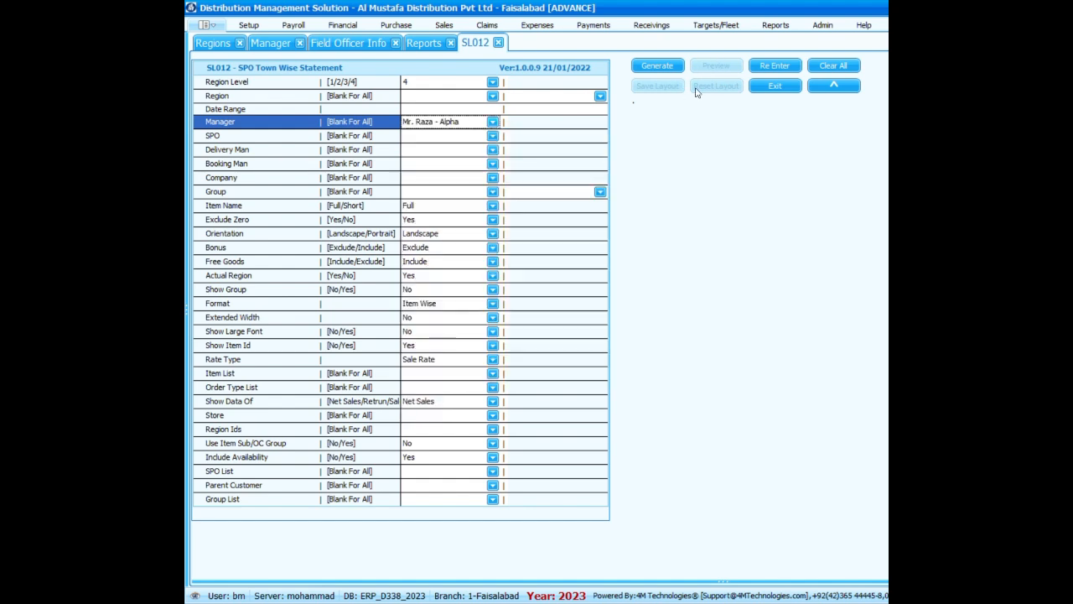
click(658, 66)
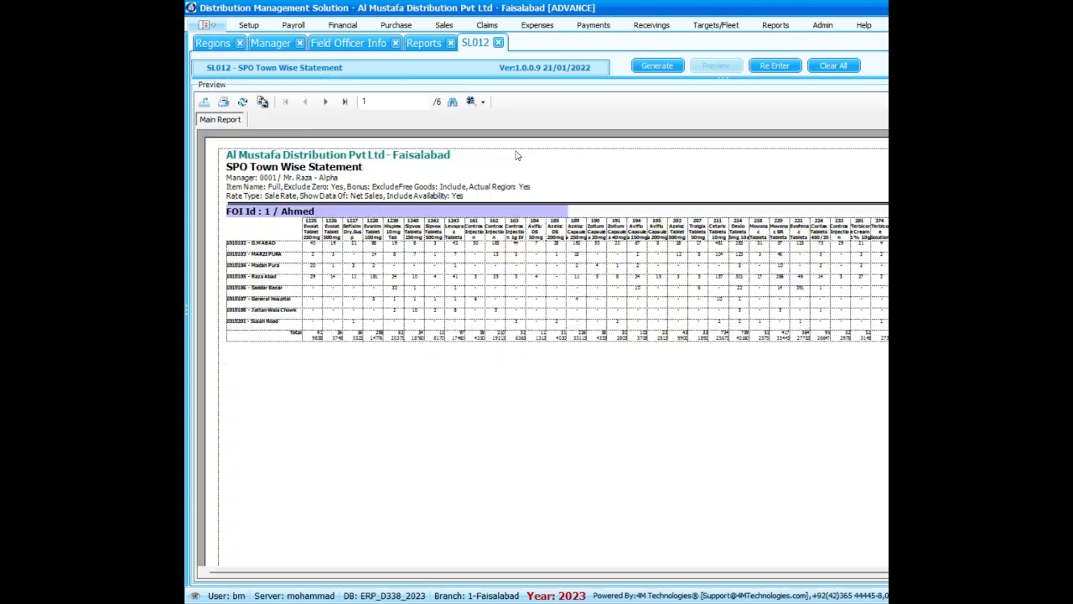
Enlarge the generated statement to 200% and examine the first field officer's item sales by town.
click(480, 102)
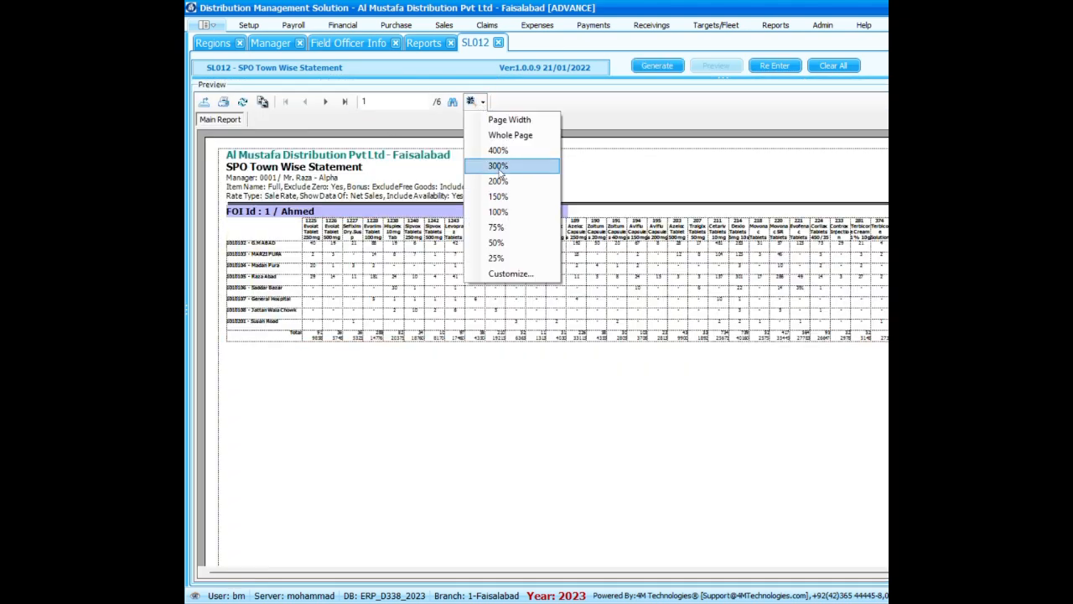
click(500, 181)
scroll(541, 297, down, 3)
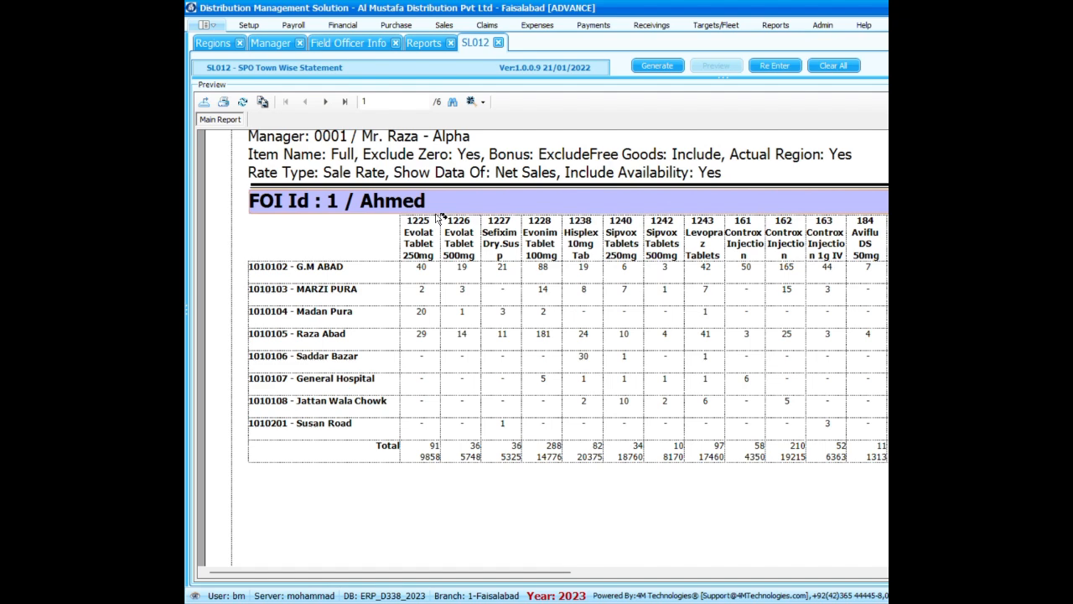
scroll(437, 219, down, 1)
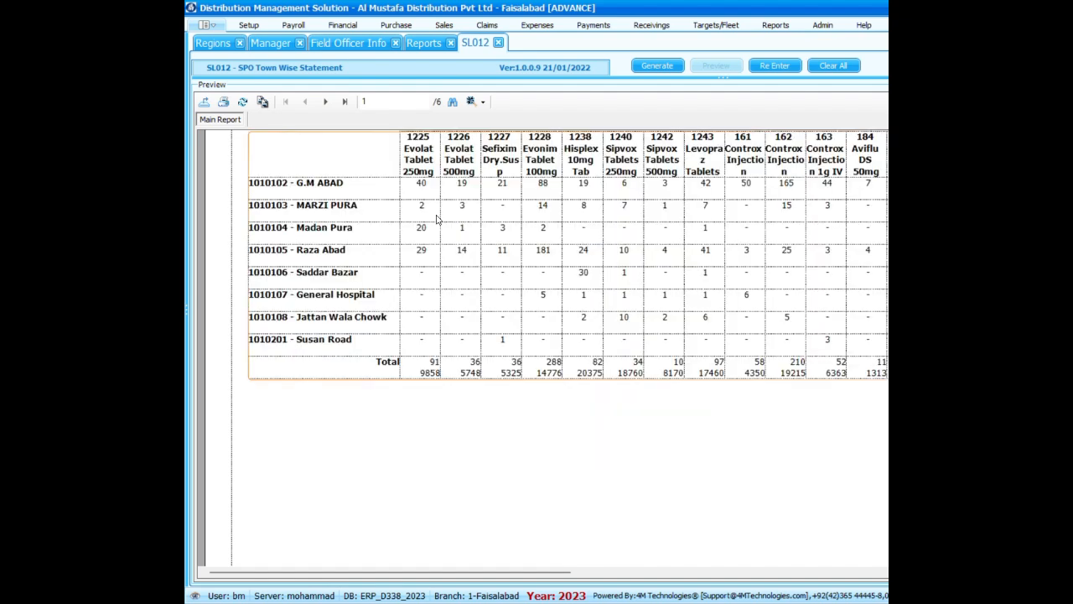
click(421, 164)
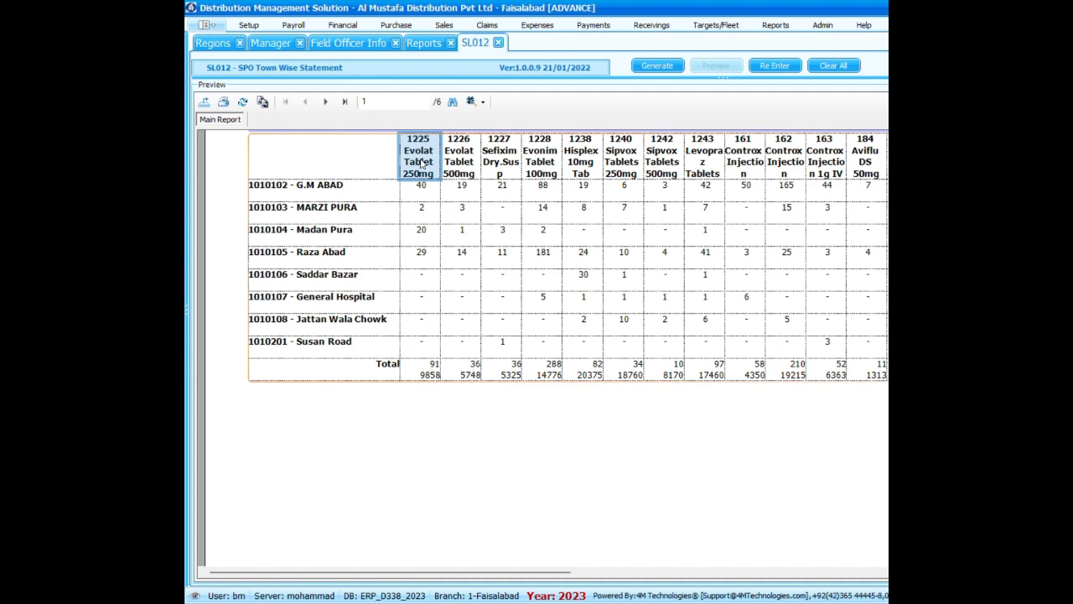
Examine the Evolat Tablet 250mg column's quantities by town along with its total quantity and total amount.
click(422, 189)
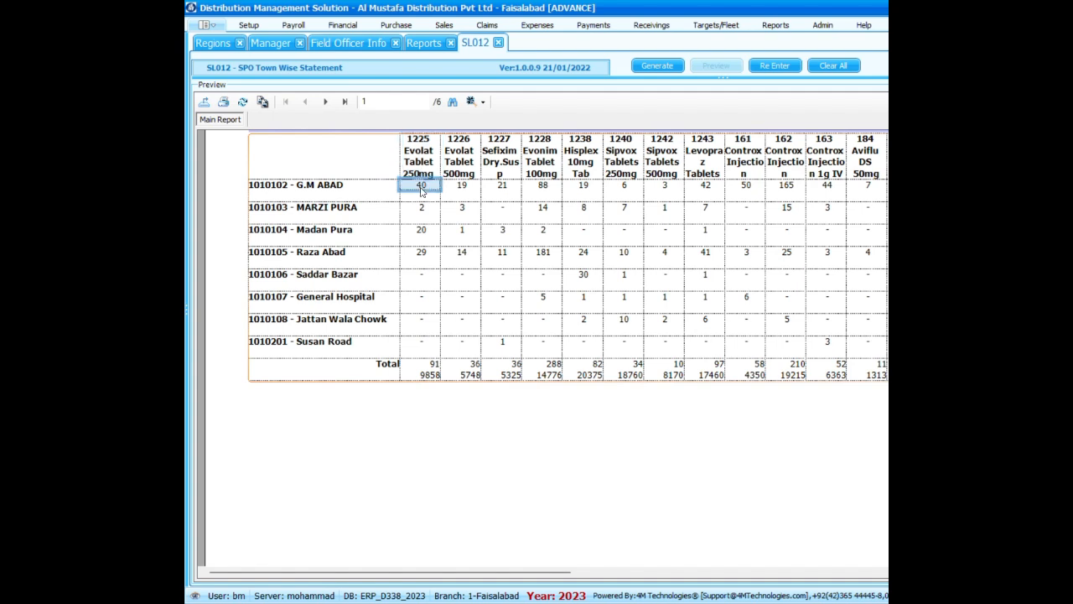
click(566, 253)
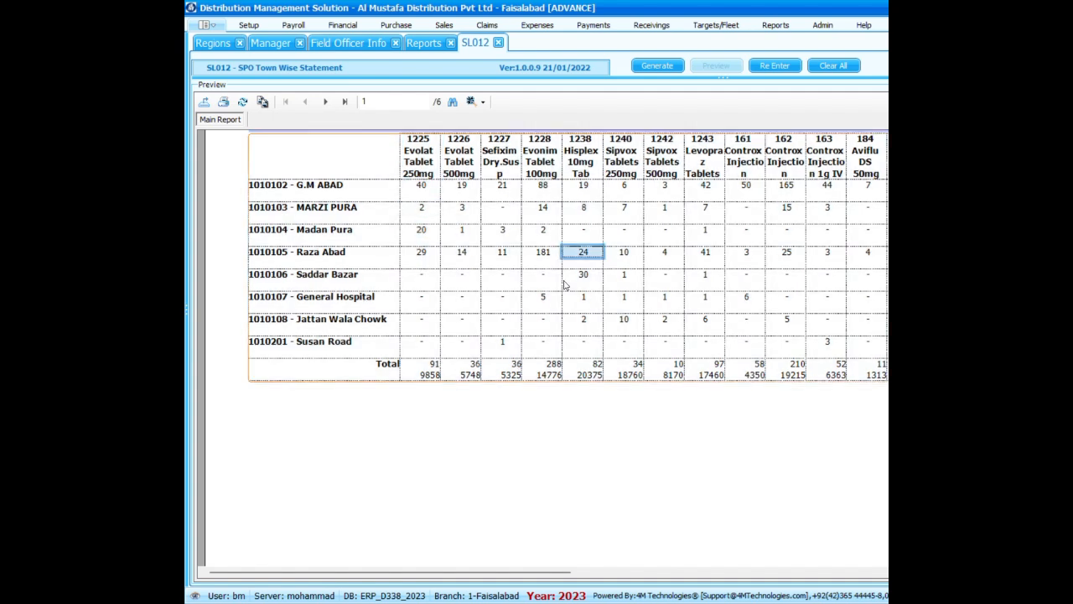
click(436, 376)
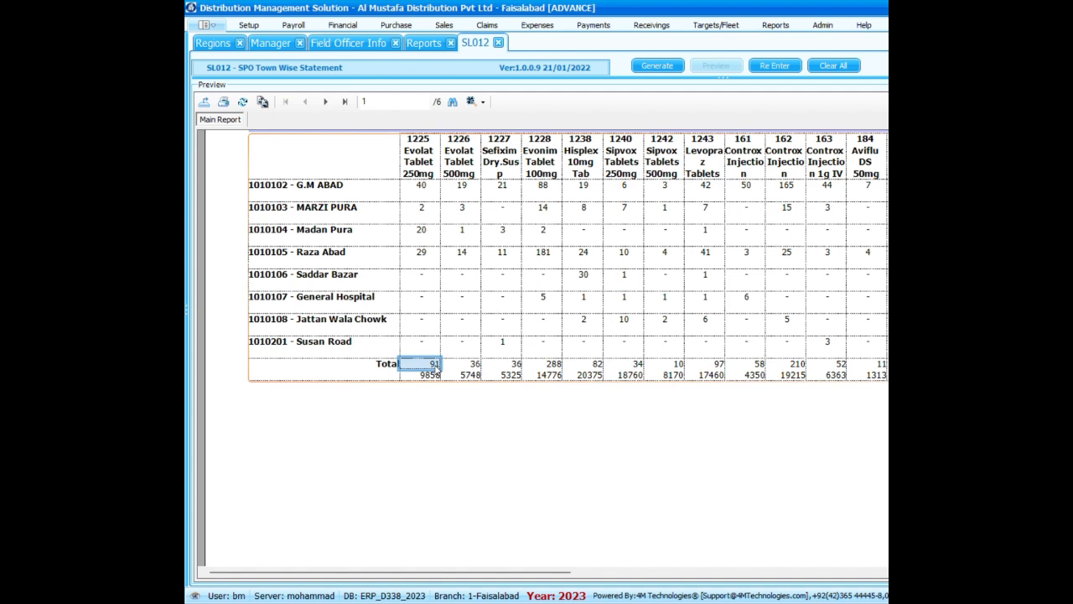
click(432, 375)
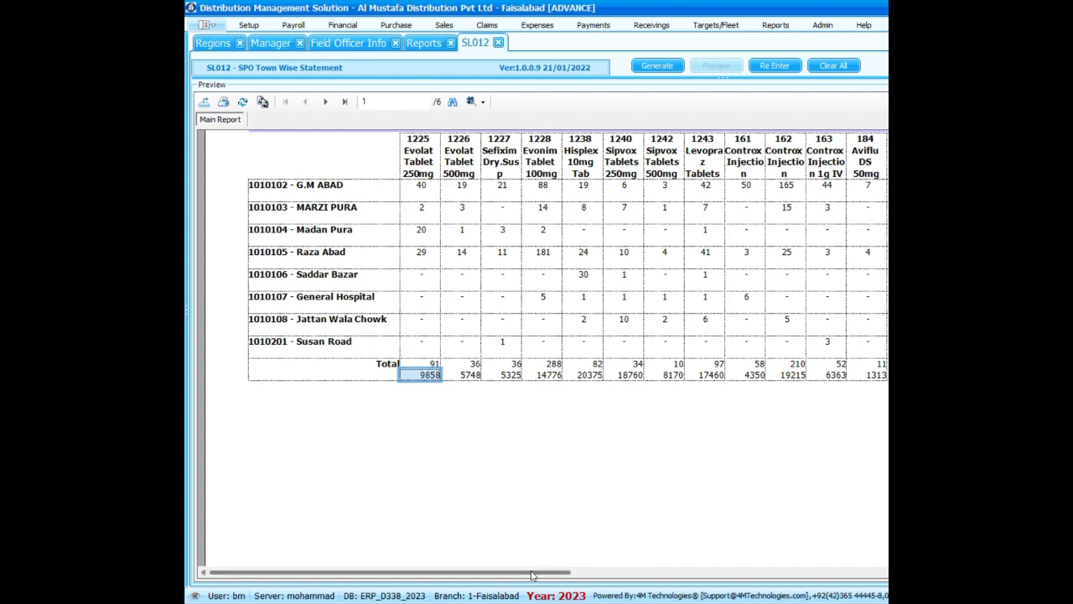
Examine the Total Amount column's quantity and amount for each town and the overall total.
drag(534, 571, 900, 570)
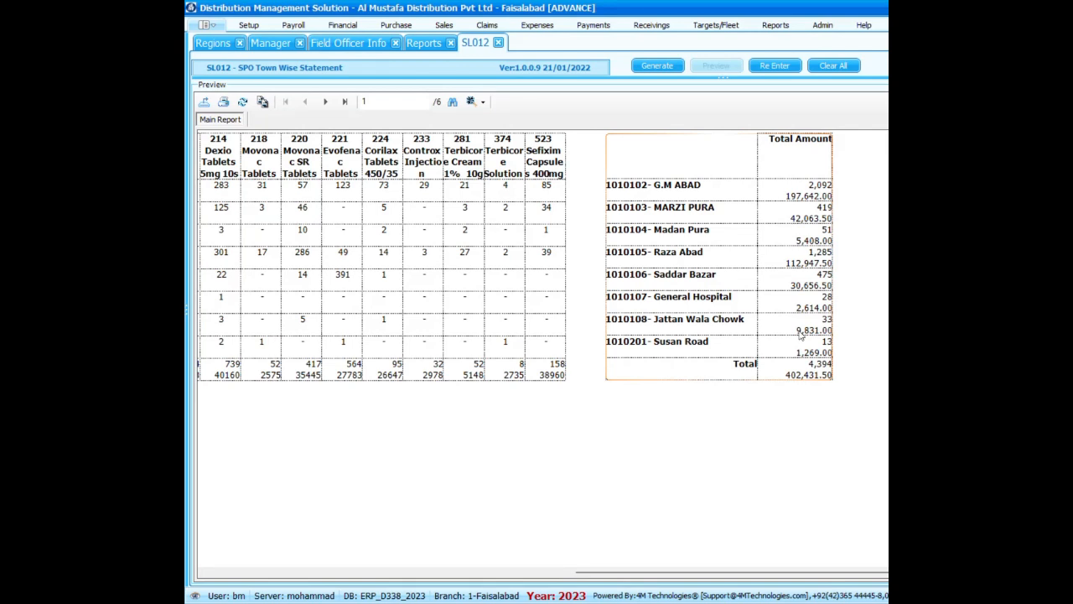
click(688, 198)
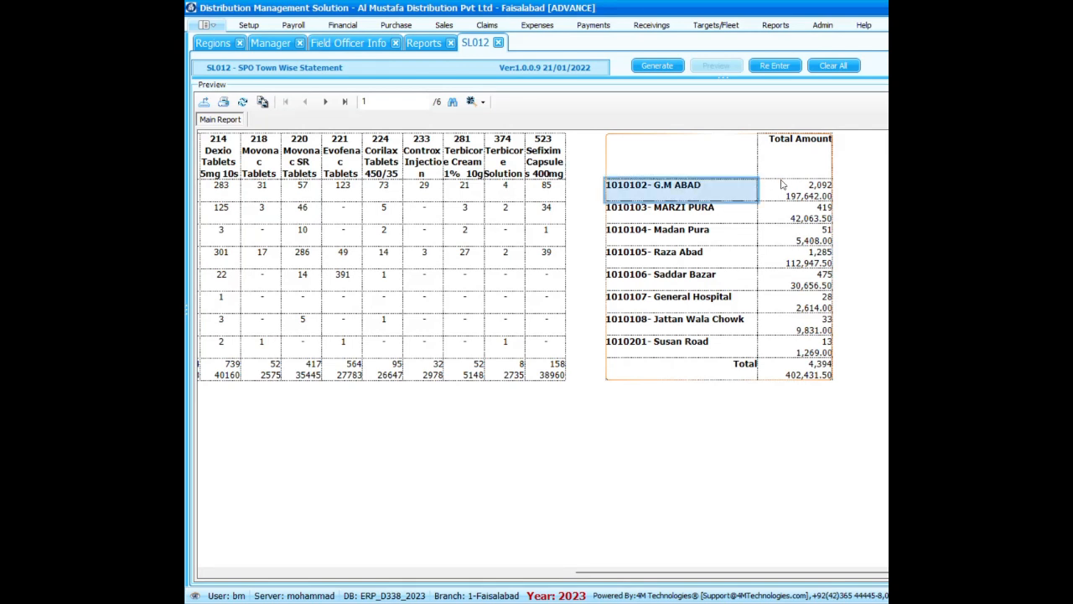
click(815, 189)
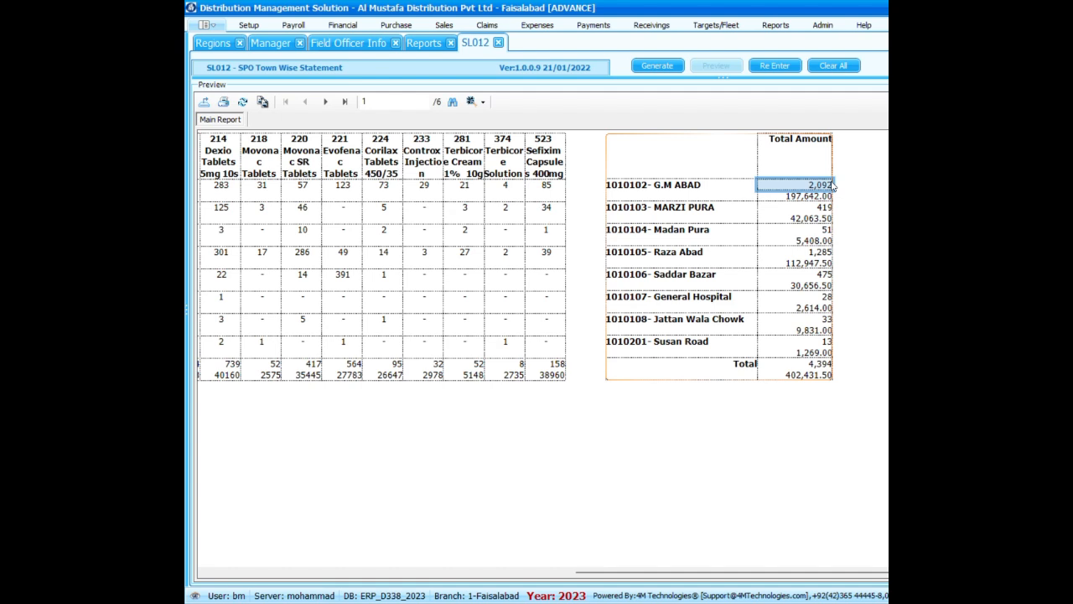
click(827, 197)
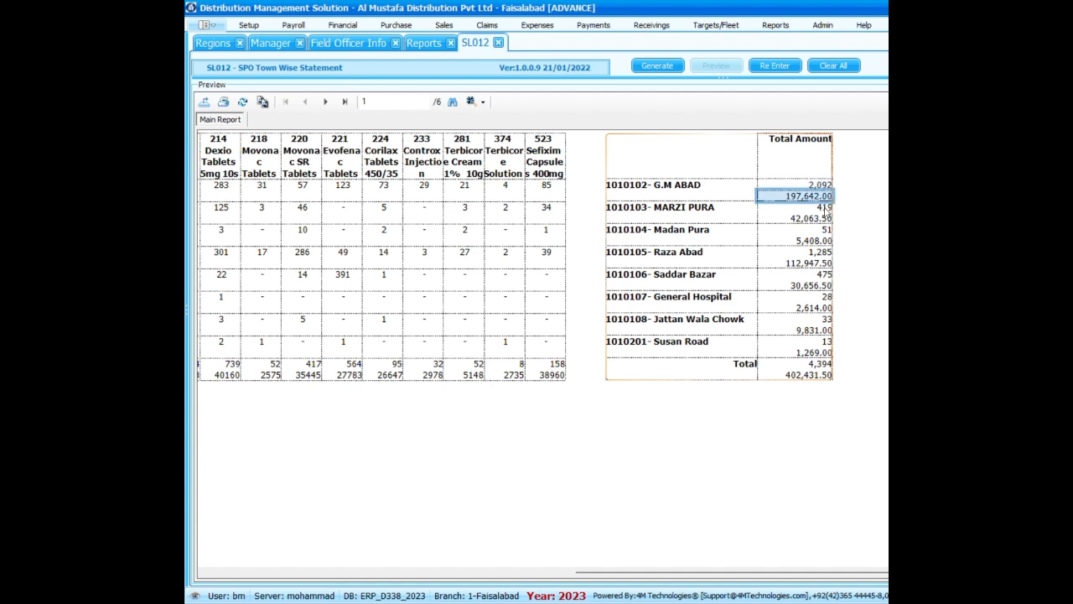
click(811, 231)
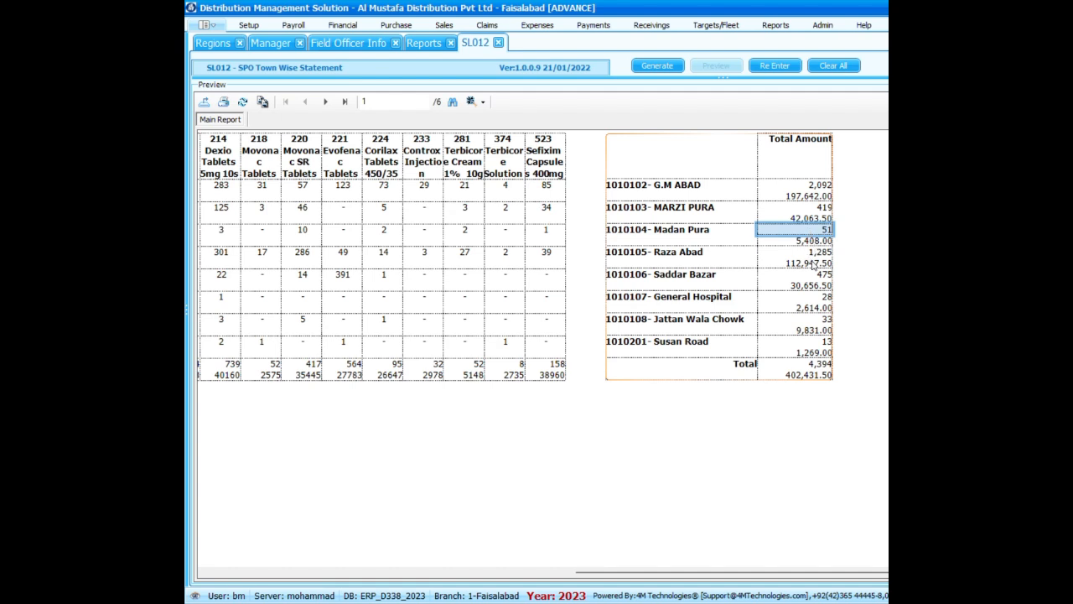
click(808, 255)
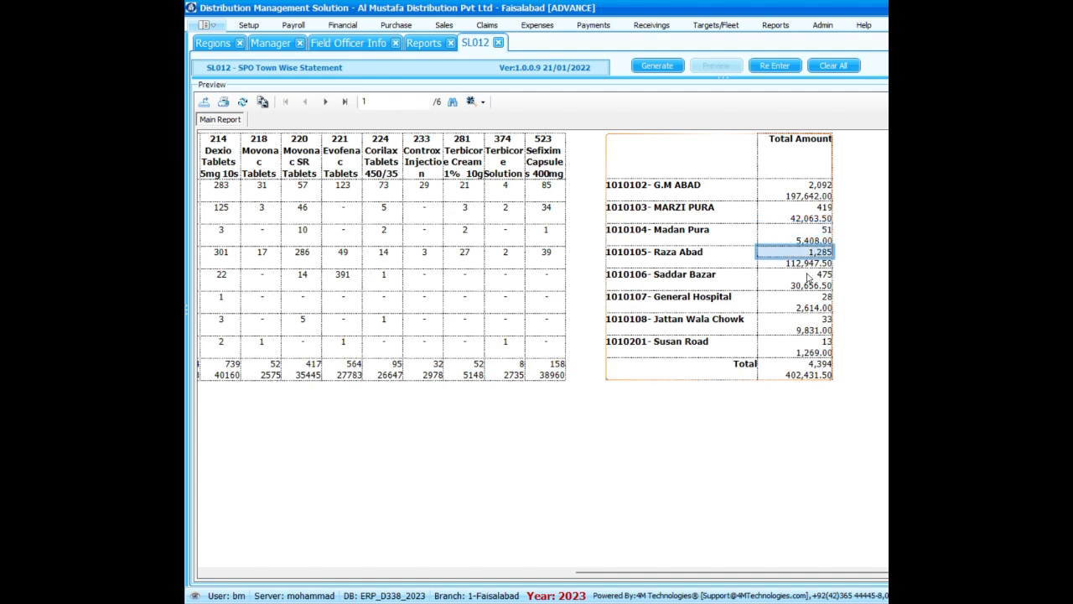
click(811, 281)
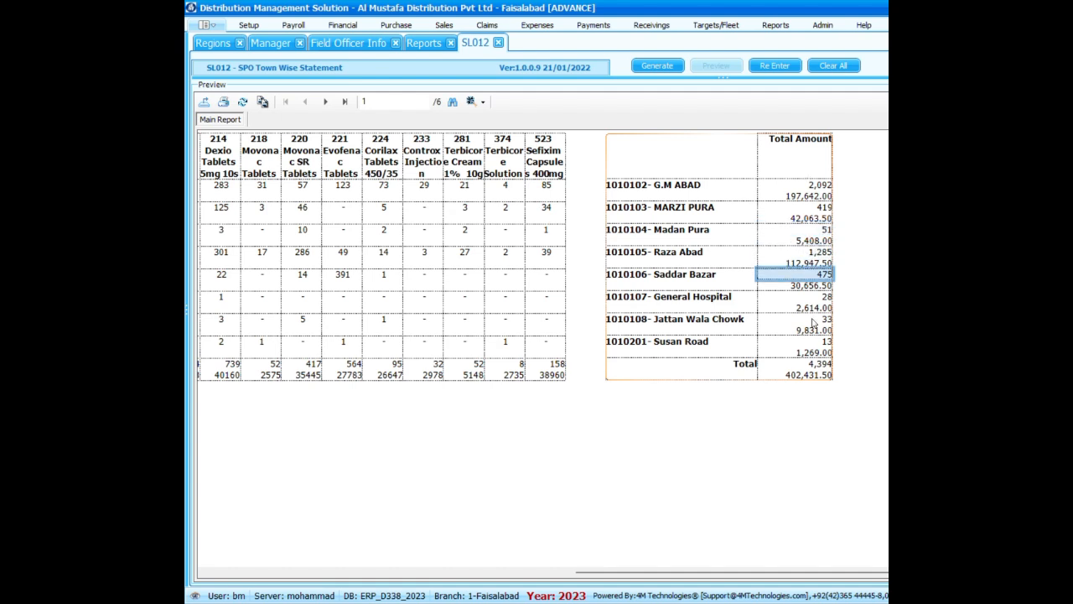
click(804, 376)
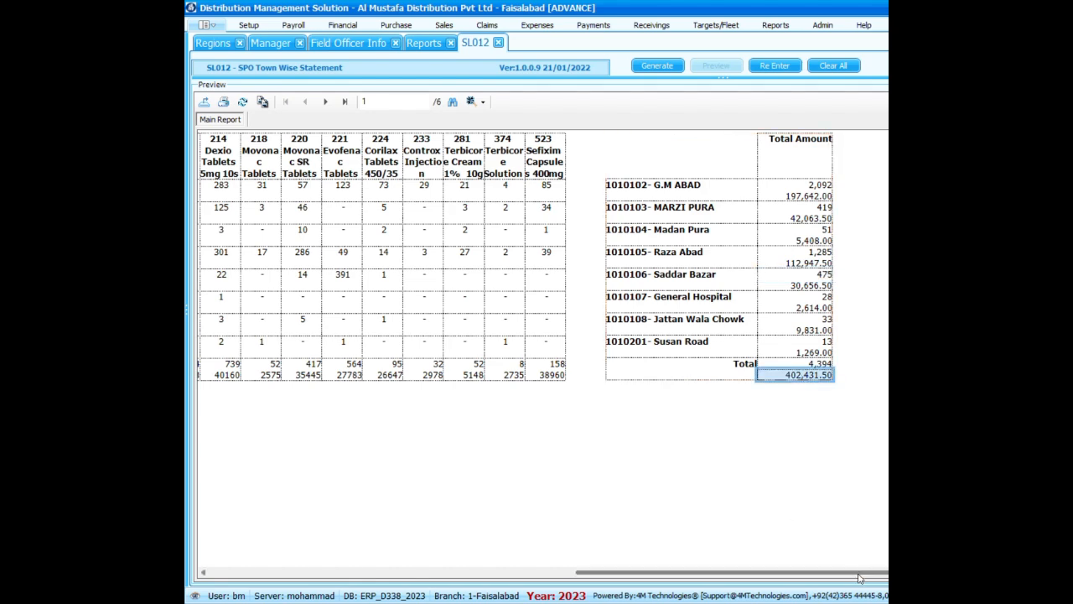
drag(856, 572, 555, 541)
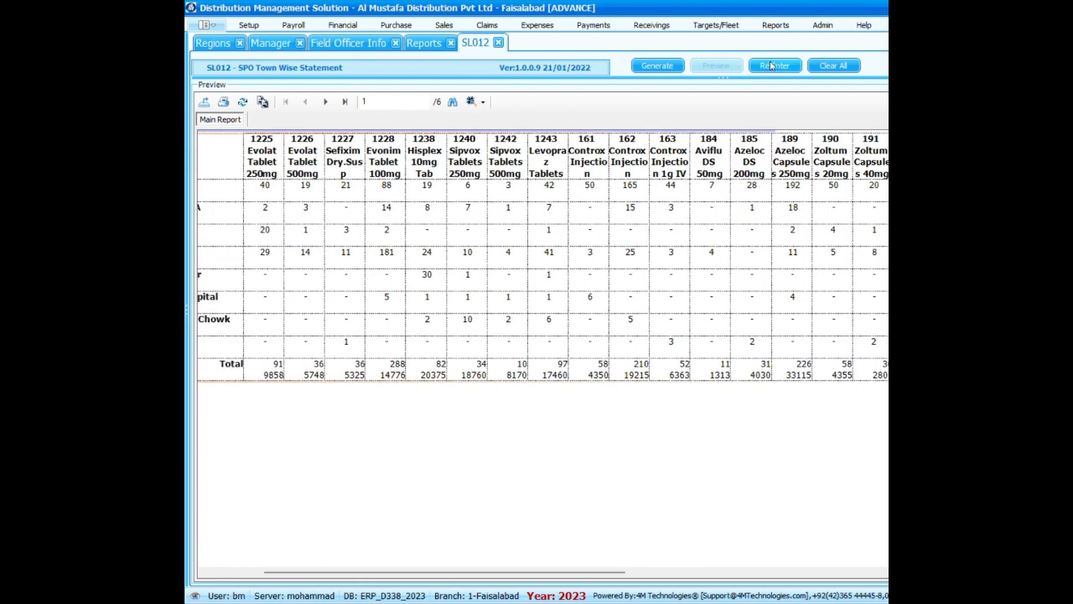
Return to the statement's criteria, clear the Manager filter and set SPO to the field officer with FOI Id 2.
click(771, 66)
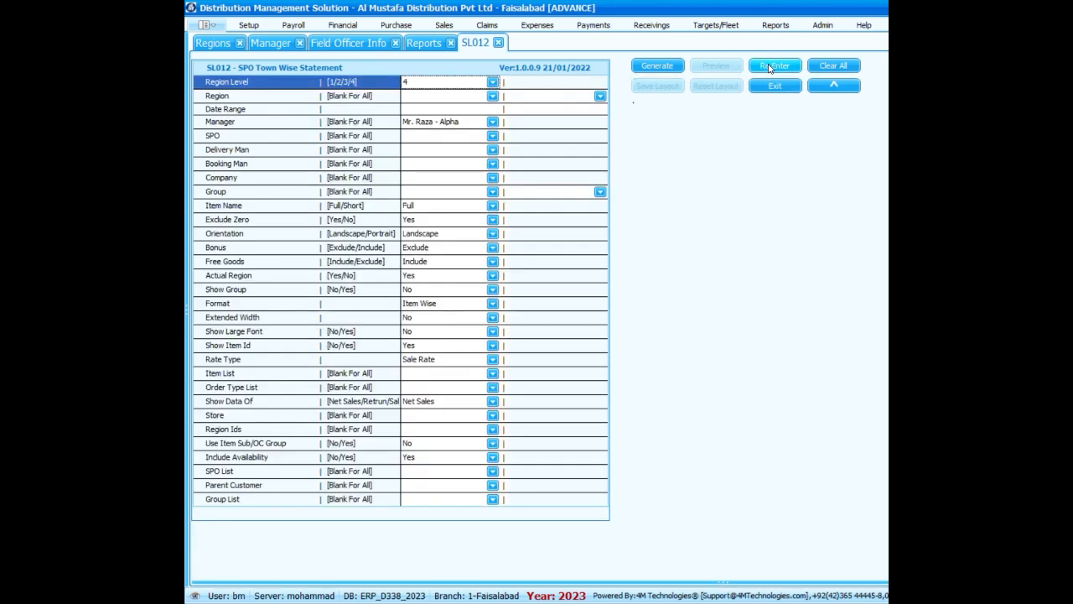
click(492, 122)
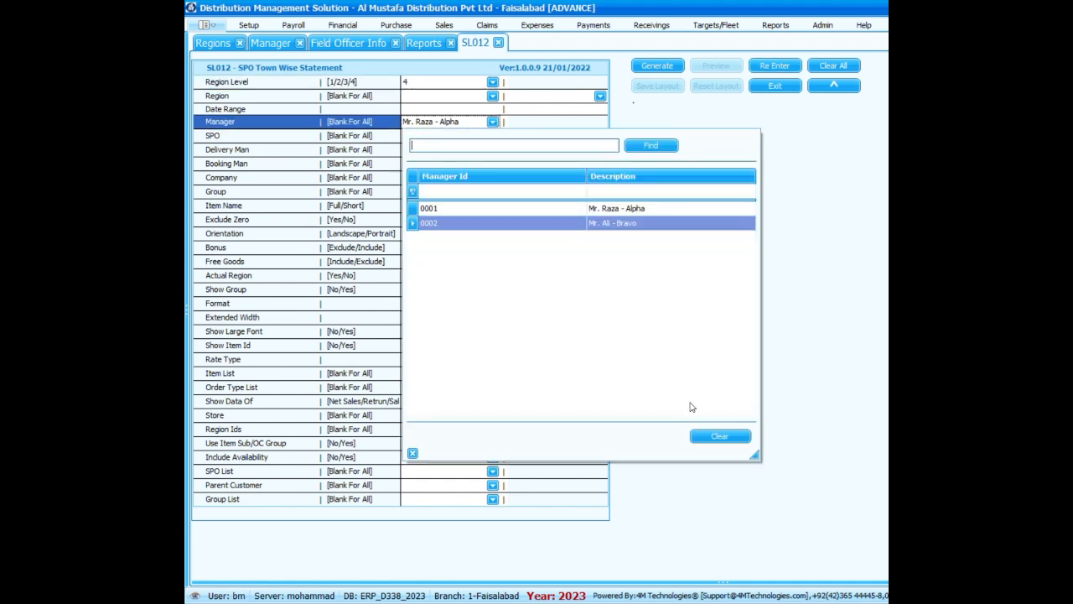
click(719, 436)
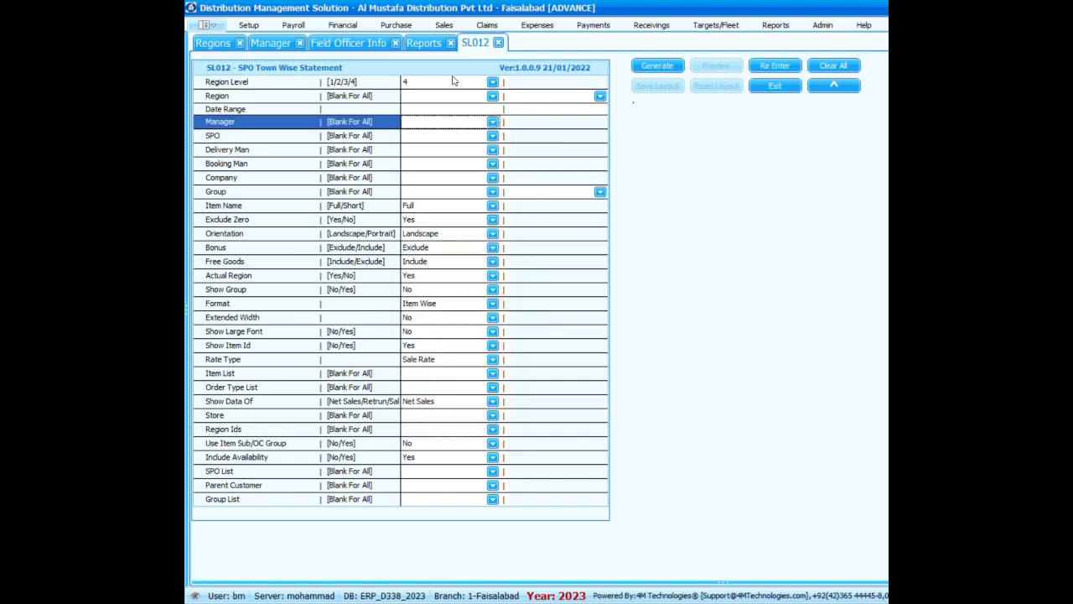
click(492, 135)
click(683, 253)
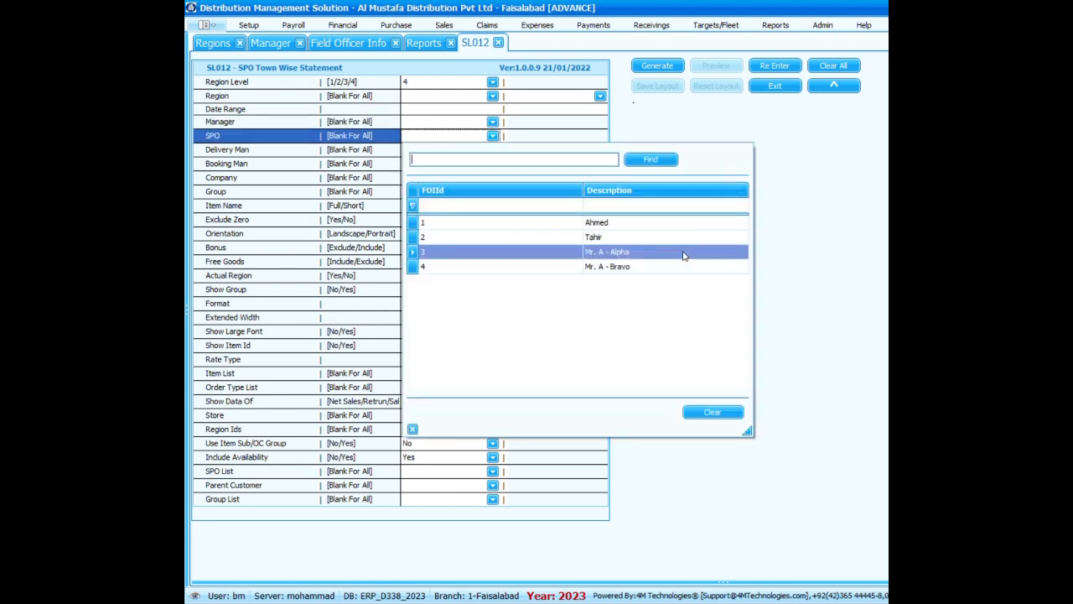
click(642, 240)
double_click(642, 240)
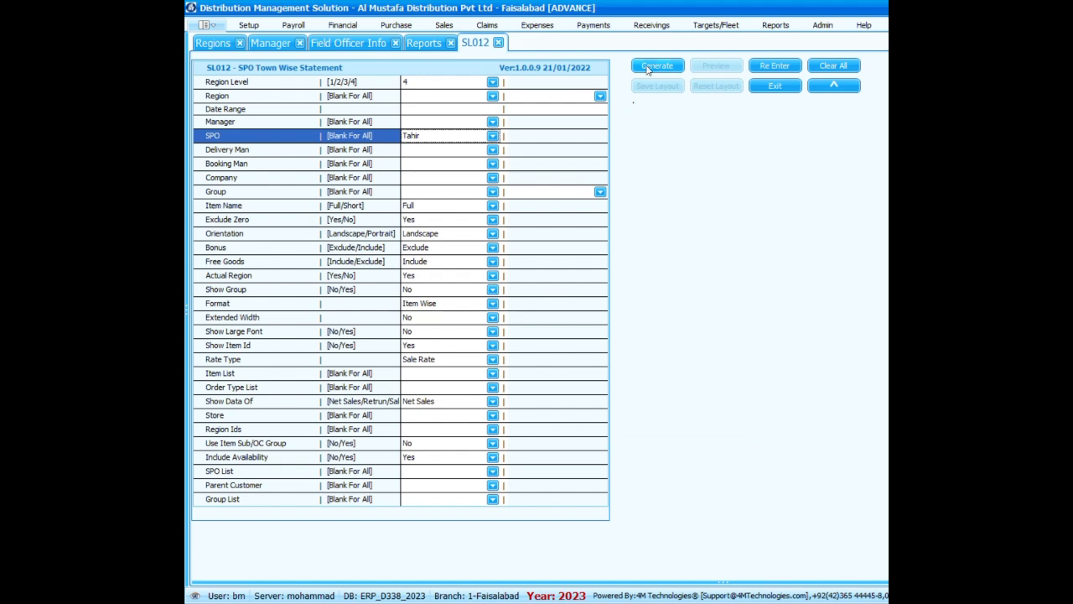
Generate the SPO Town Wise Statement for the chosen field officer and enlarge it to 200%.
click(650, 65)
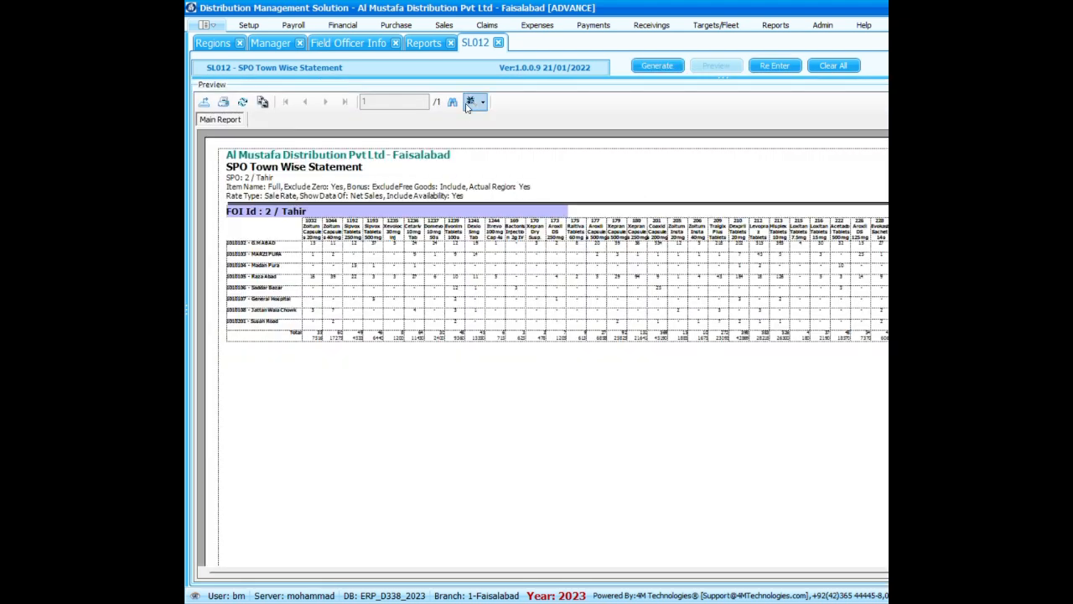
click(470, 103)
click(510, 180)
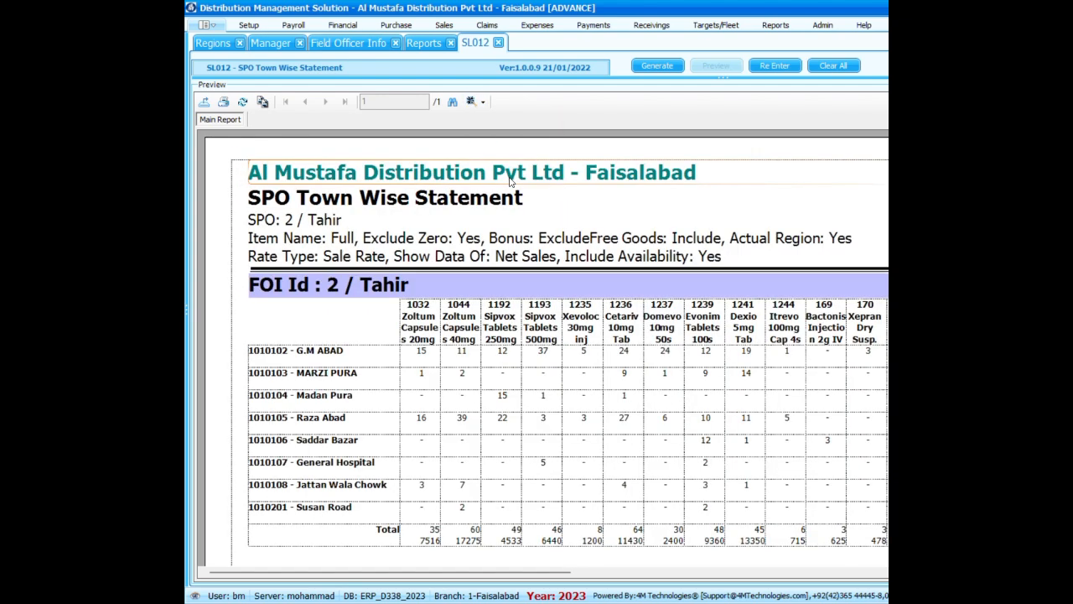
Reopen the statement's criteria, clear the SPO filter and set the Group range from Alpha to Alpha (001001).
click(775, 65)
click(492, 135)
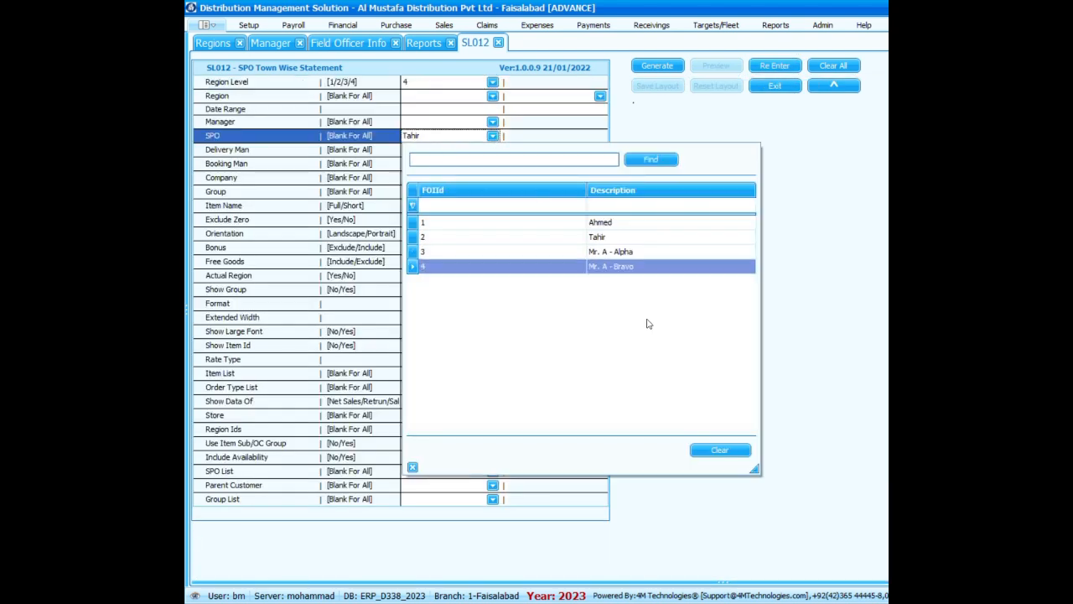
click(721, 453)
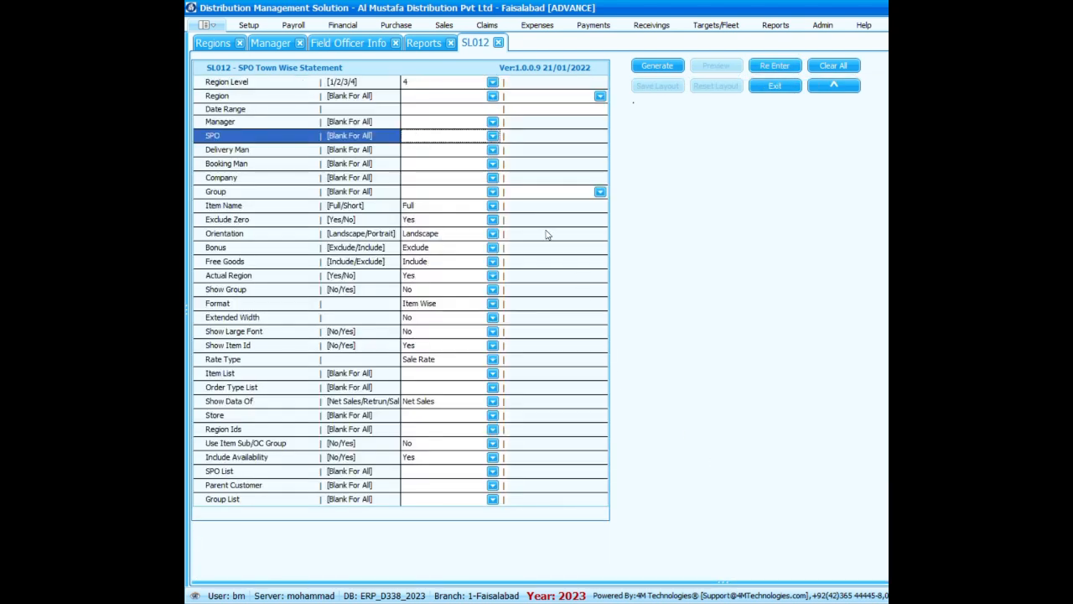
click(493, 190)
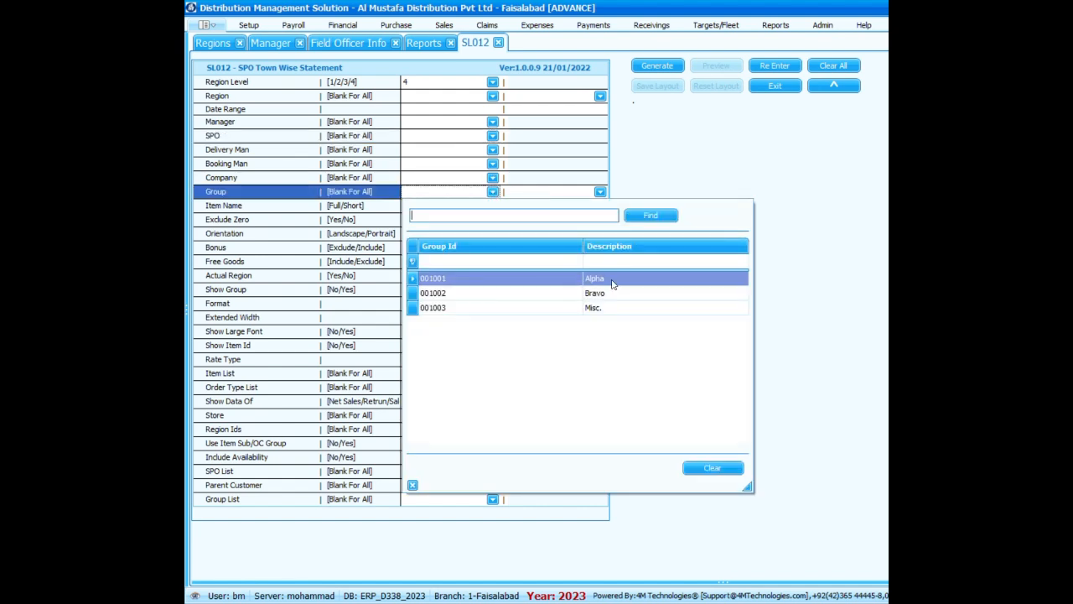
double_click(612, 283)
click(600, 192)
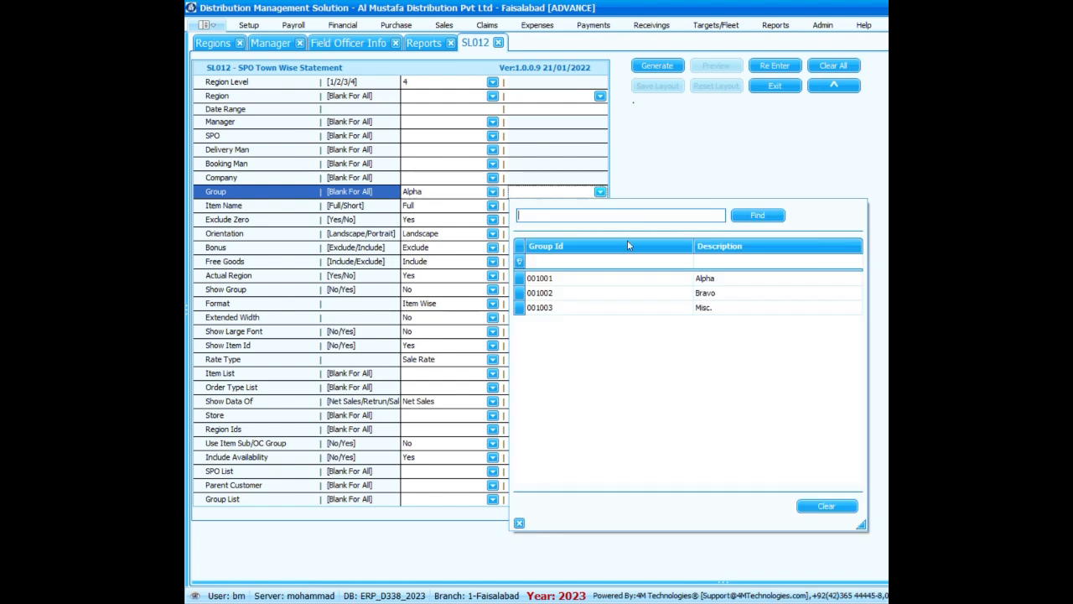
double_click(658, 285)
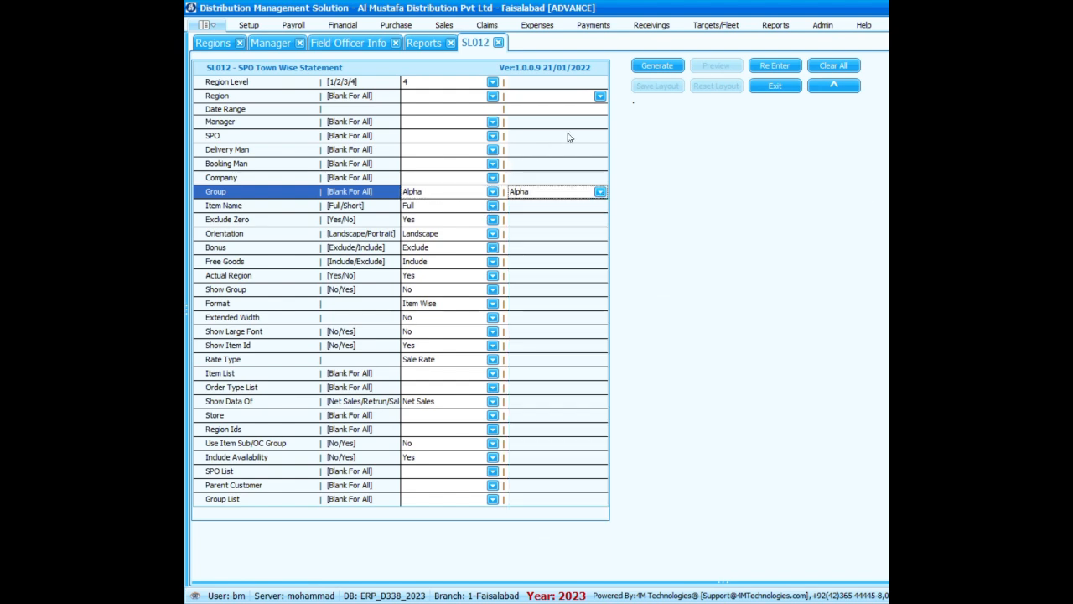
Generate the statement for the Alpha group, enlarge it to 200% and examine the item sales across all towns.
click(659, 66)
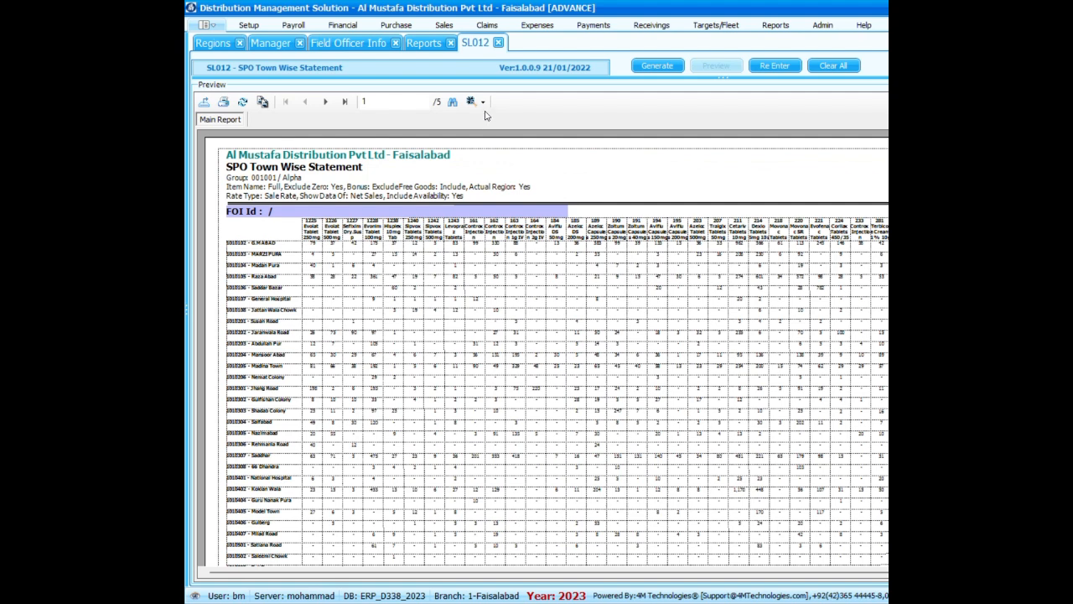
click(482, 102)
click(501, 184)
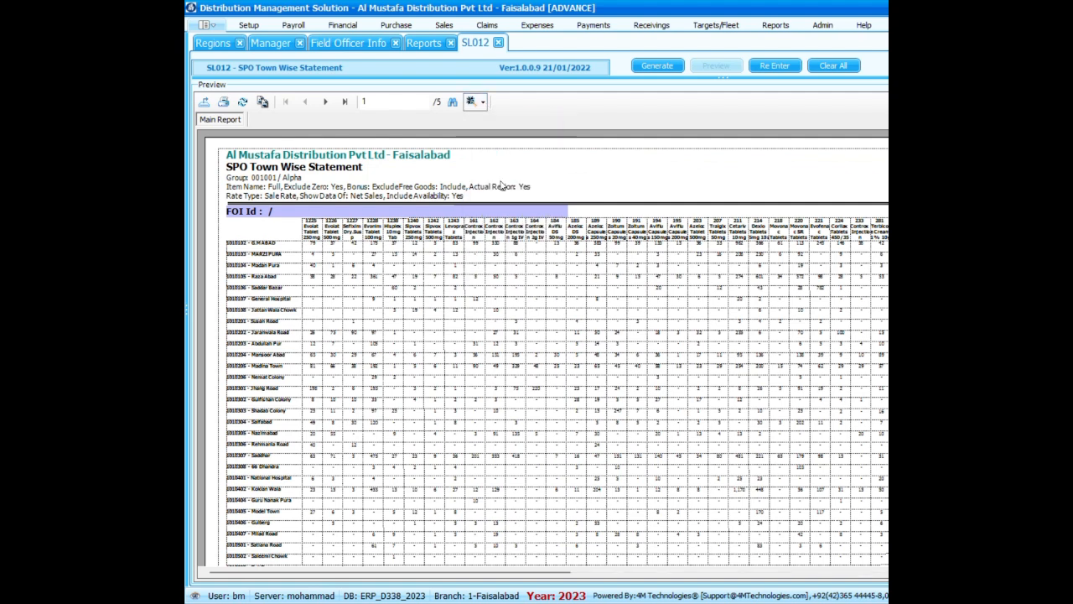
scroll(485, 359, down, 2)
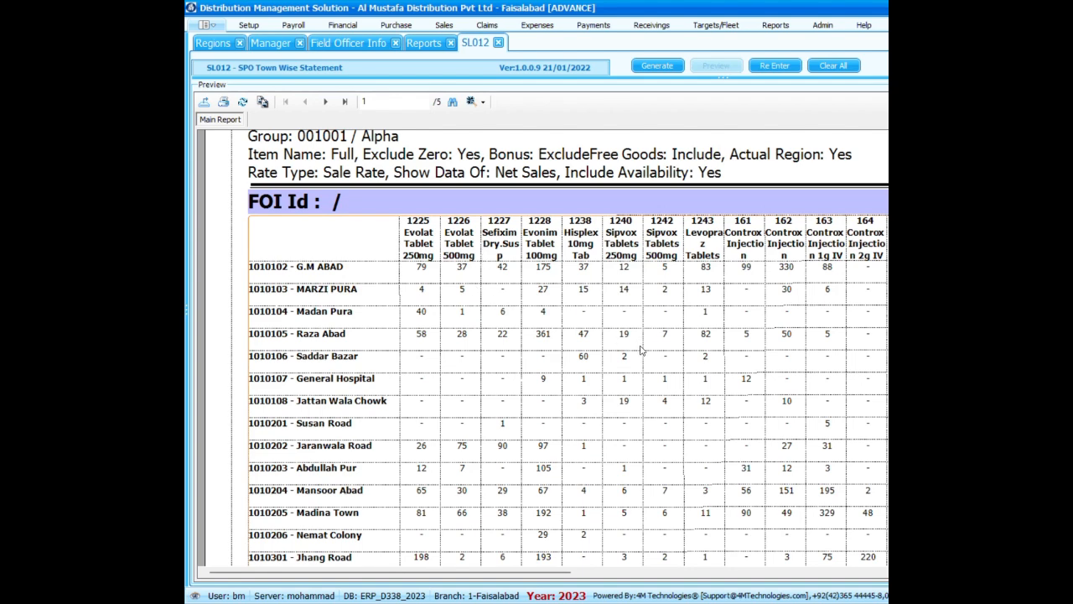
scroll(640, 351, down, 4)
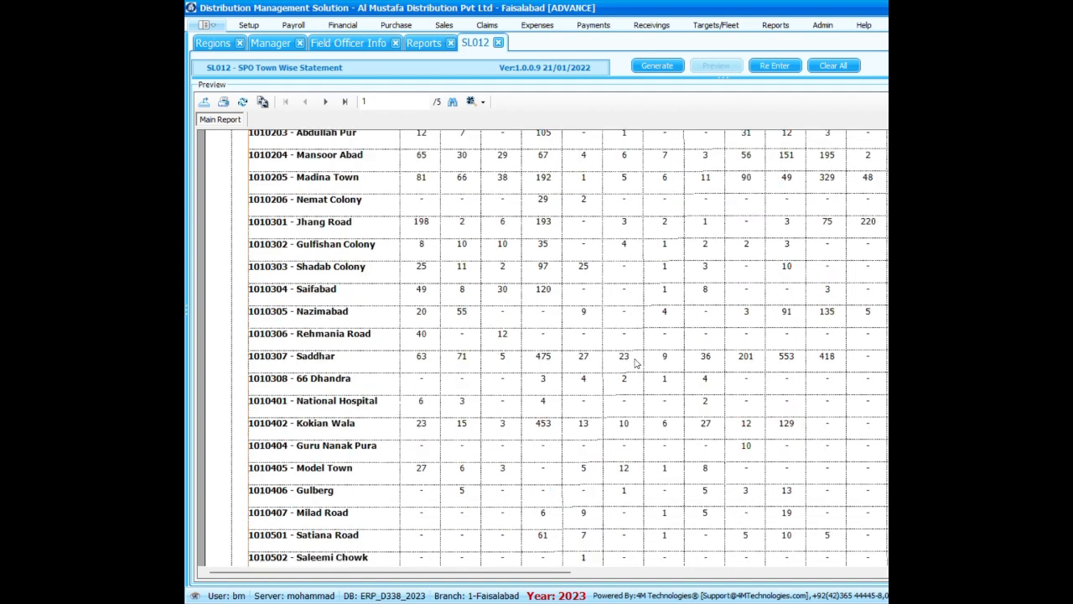
scroll(635, 362, up, 6)
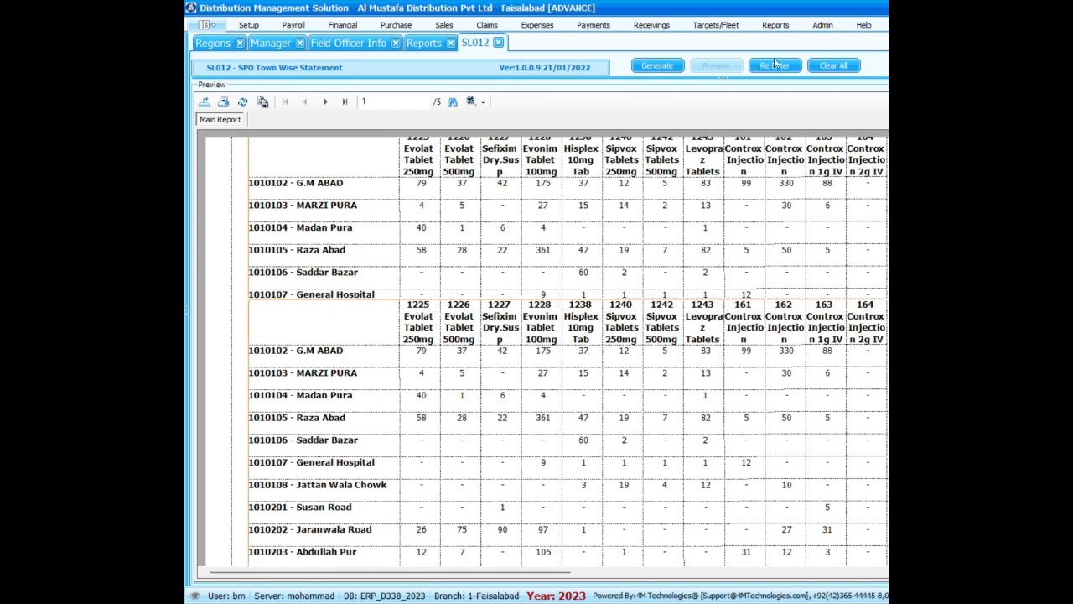
Close the SPO Town Wise Statement and open the SL013 Manager Wise SPO Report from the reports list.
click(775, 66)
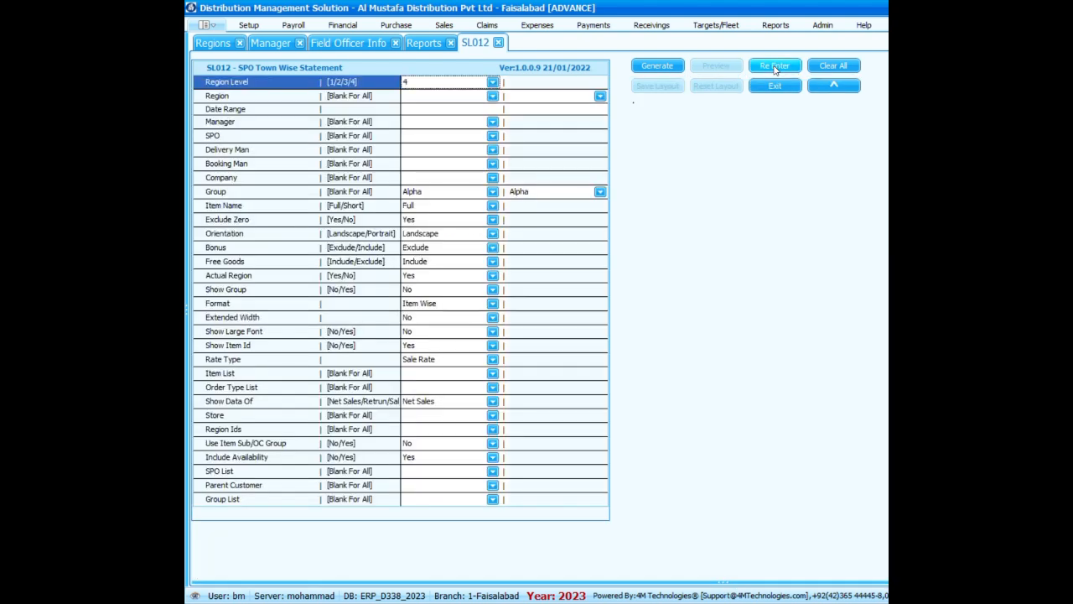
click(499, 43)
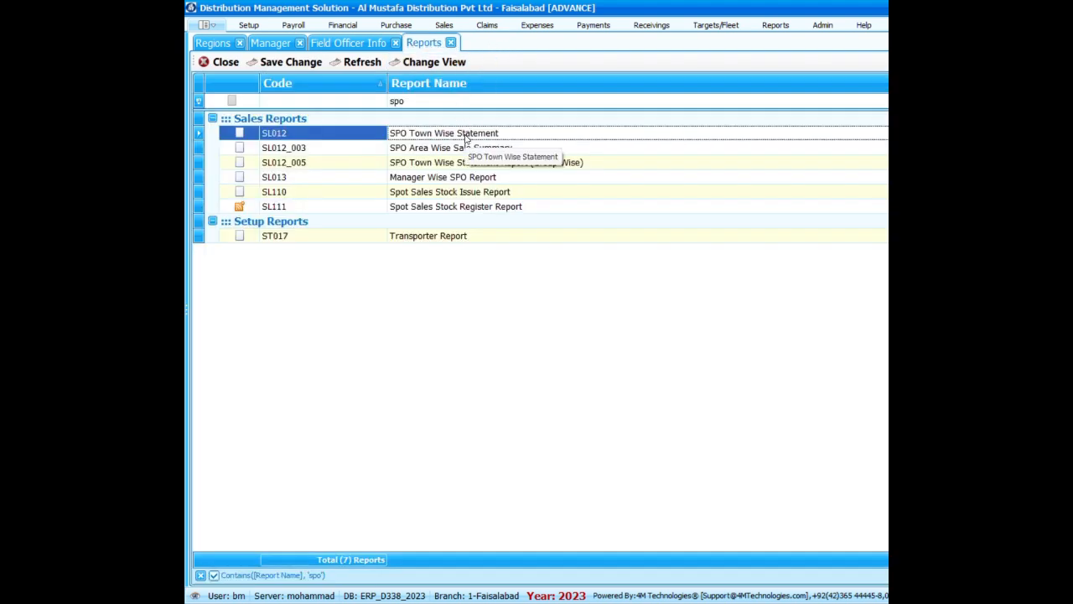
click(490, 178)
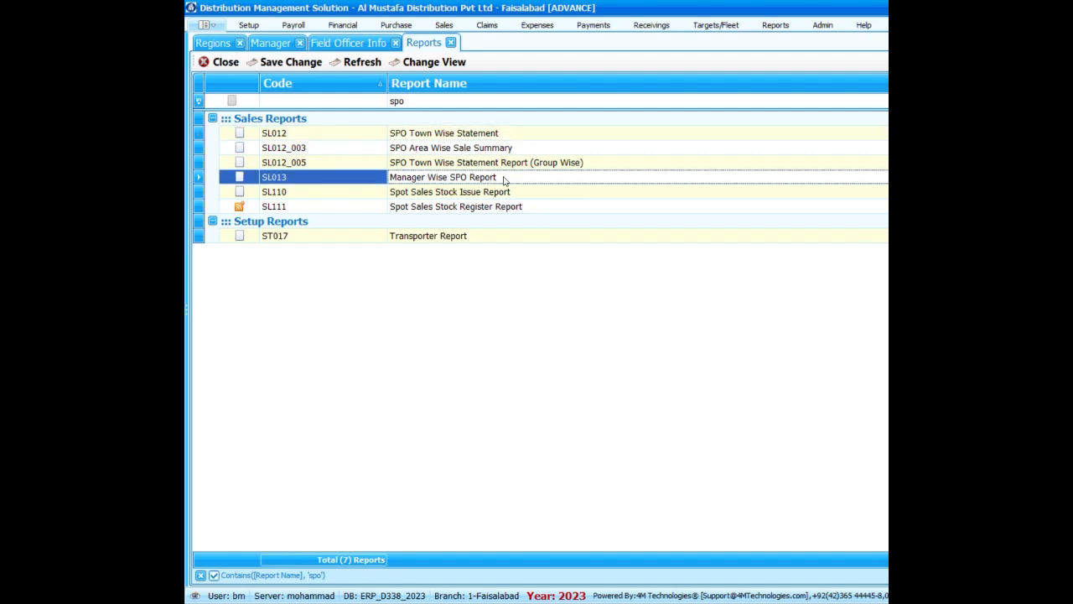
double_click(503, 180)
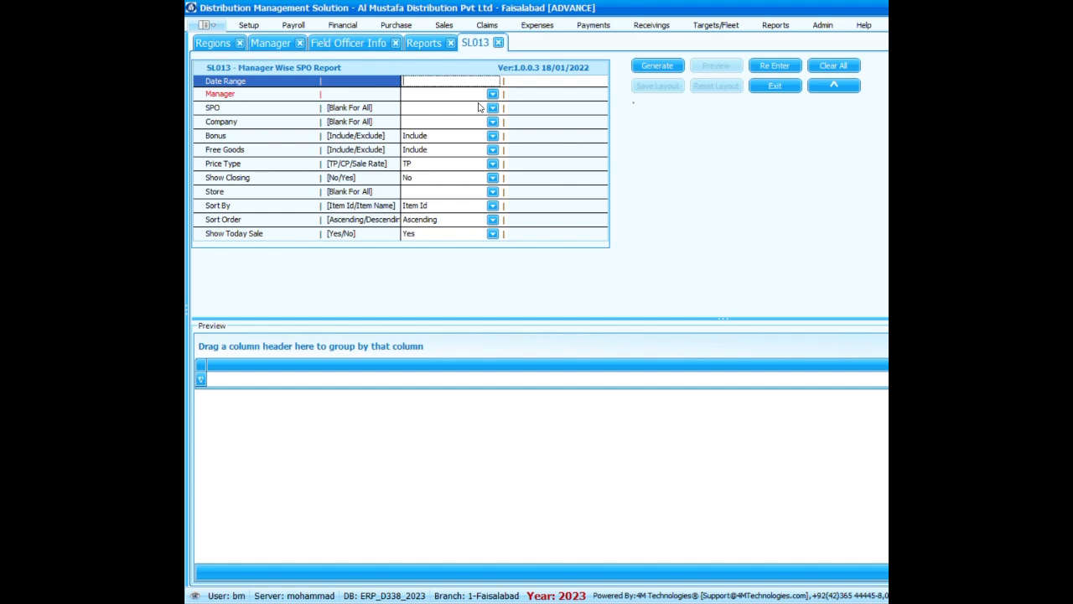
Set the Manager Wise SPO Report's date range from 01/10/2024 to 21/10/2024.
text(01/10/2024)
click(560, 81)
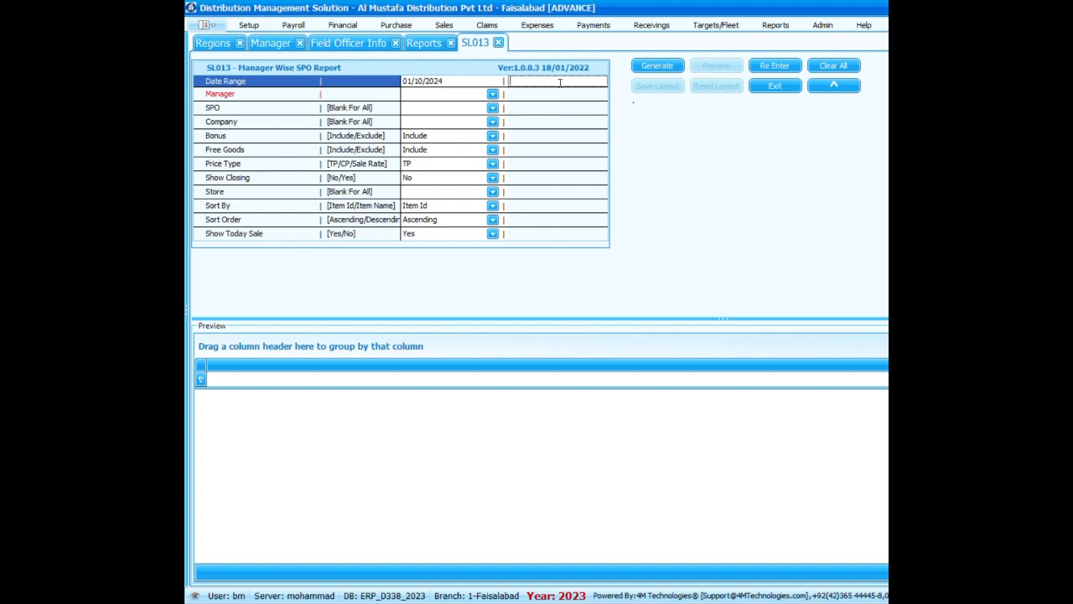
text(21/10/2024)
click(576, 92)
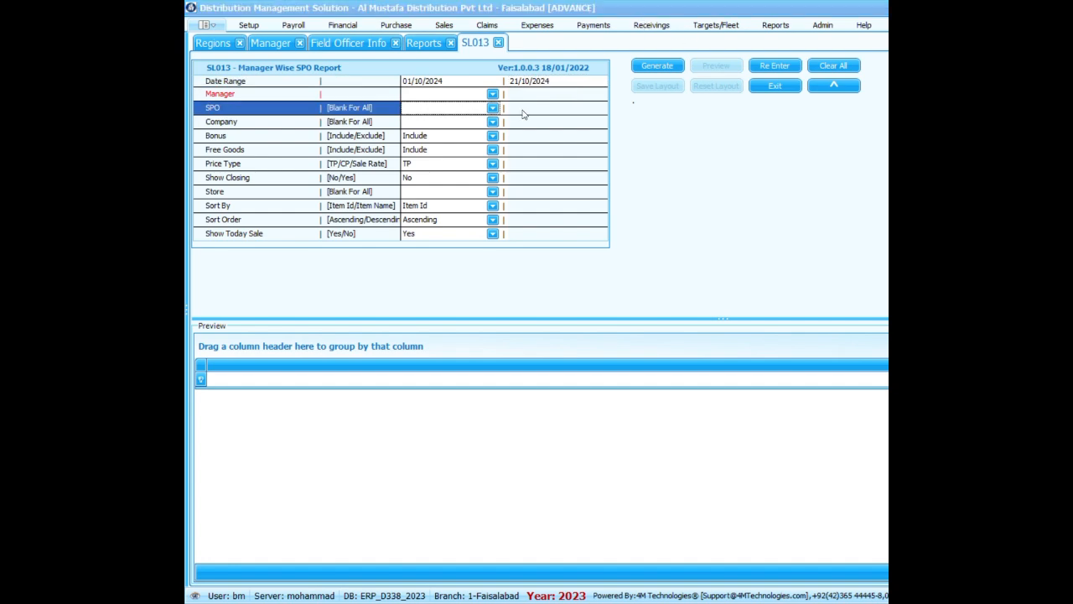
Choose the Alpha manager as the report's Manager and generate the Manager Wise SPO Report.
click(493, 95)
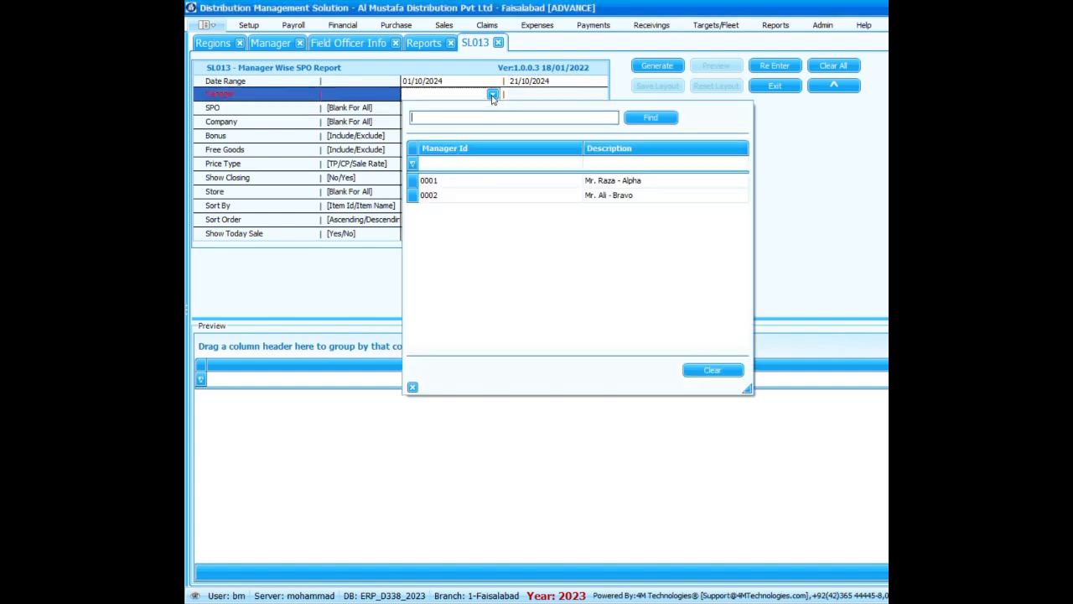
double_click(642, 185)
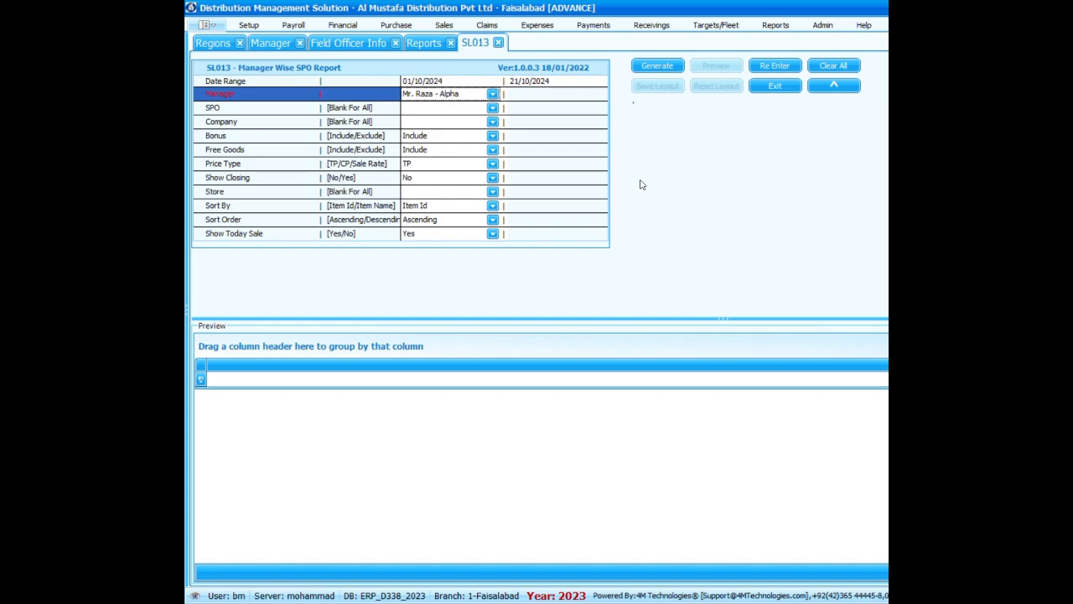
click(657, 65)
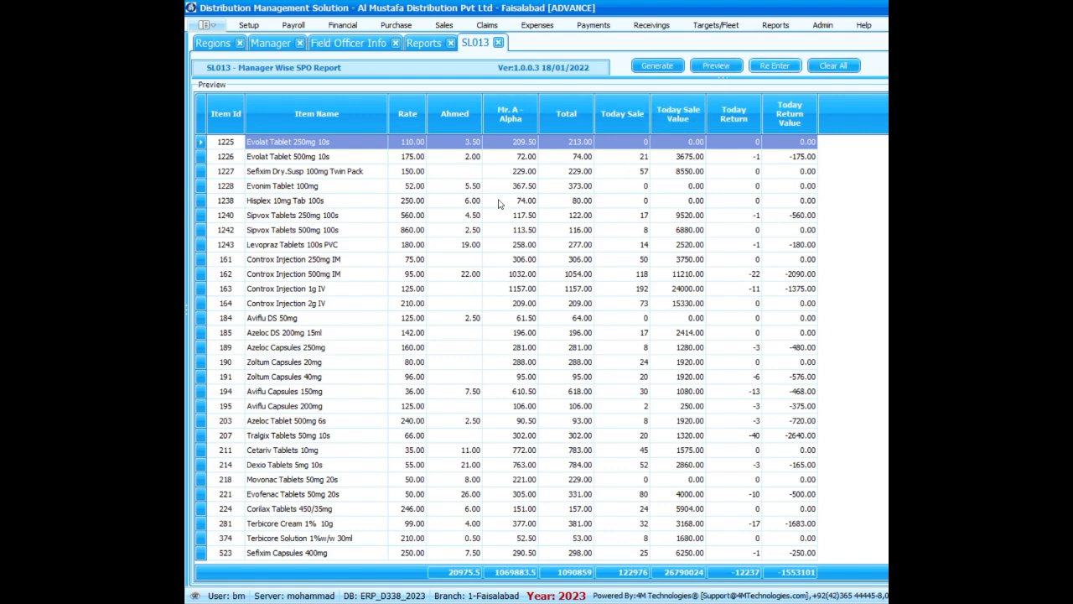
Reopen the report criteria, change the Manager to the Bravo manager and generate the report.
click(773, 67)
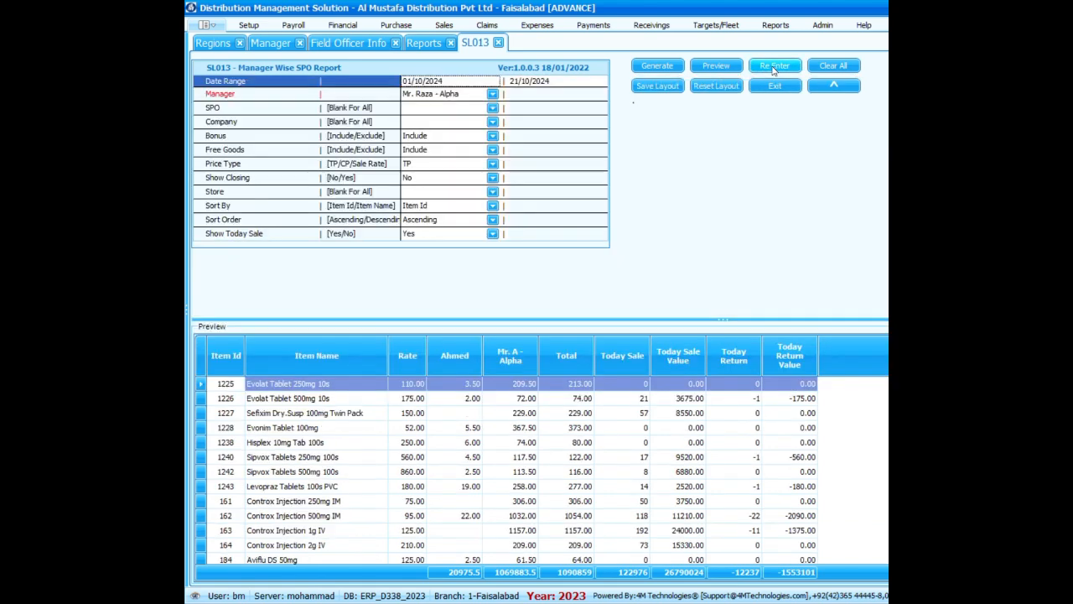
click(493, 94)
double_click(503, 195)
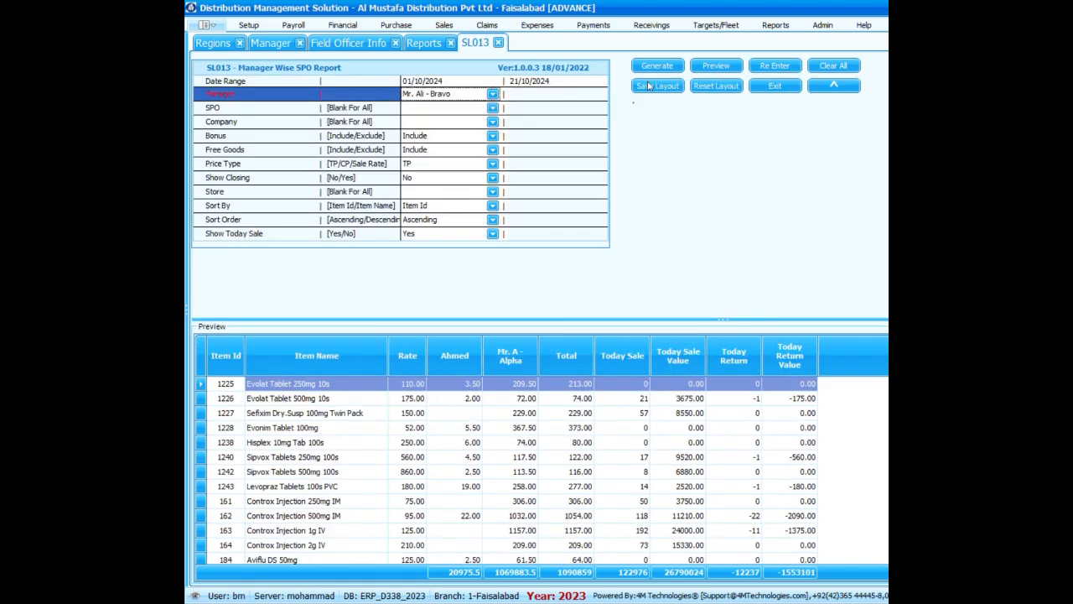
click(658, 66)
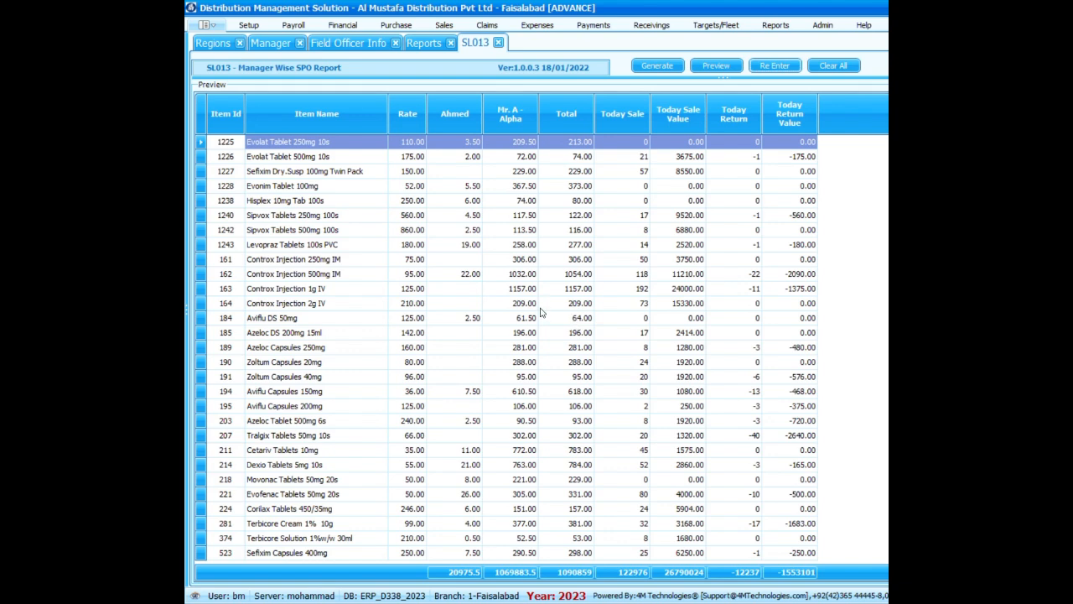
Reopen the criteria, clear the Manager value and try to generate the report without a manager.
click(771, 66)
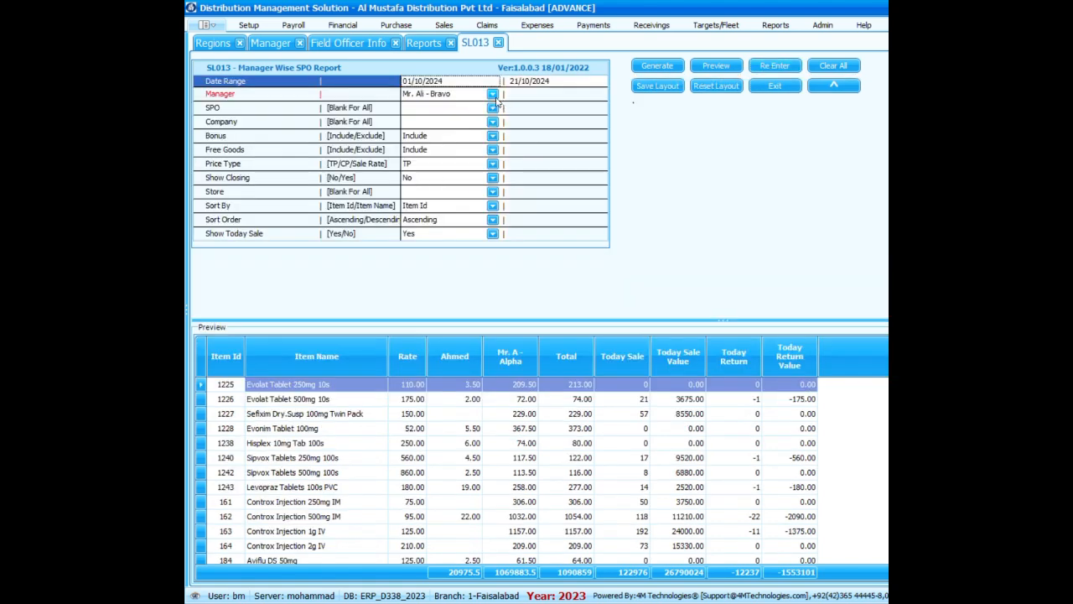
click(494, 95)
click(720, 409)
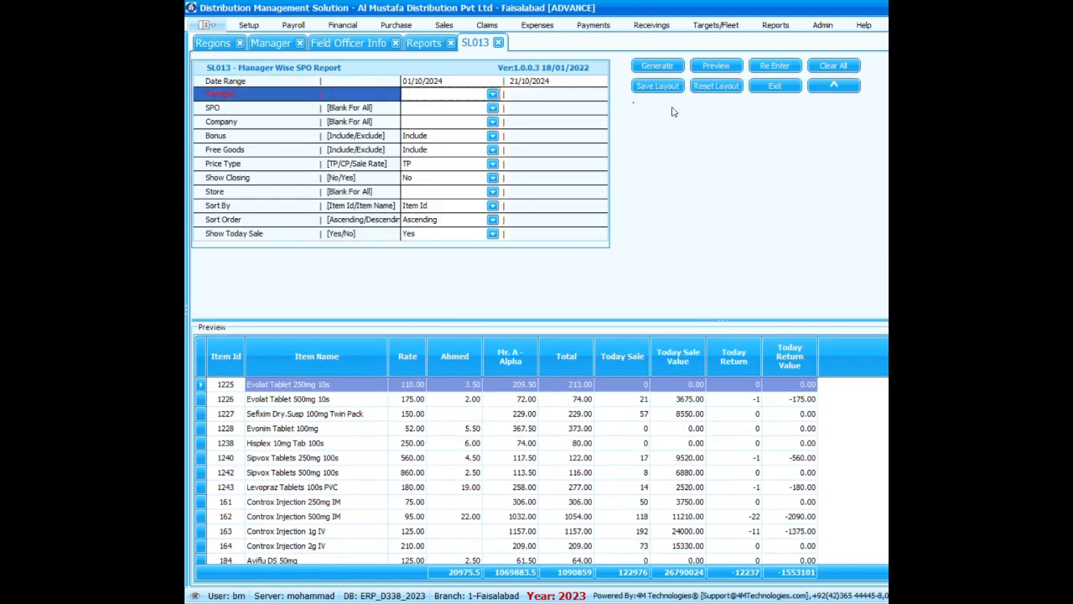
click(661, 65)
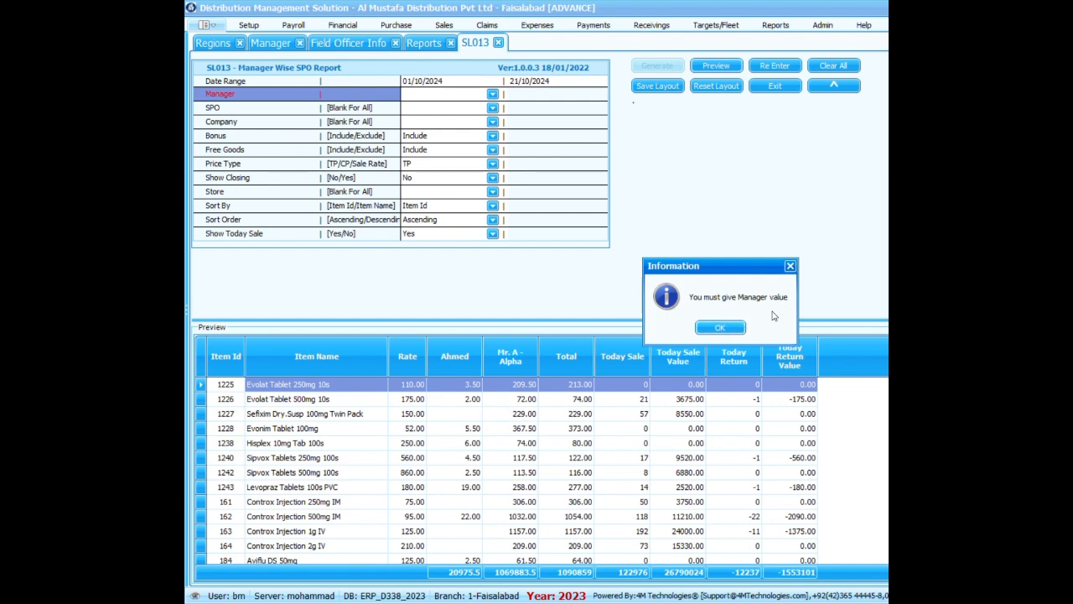
click(721, 328)
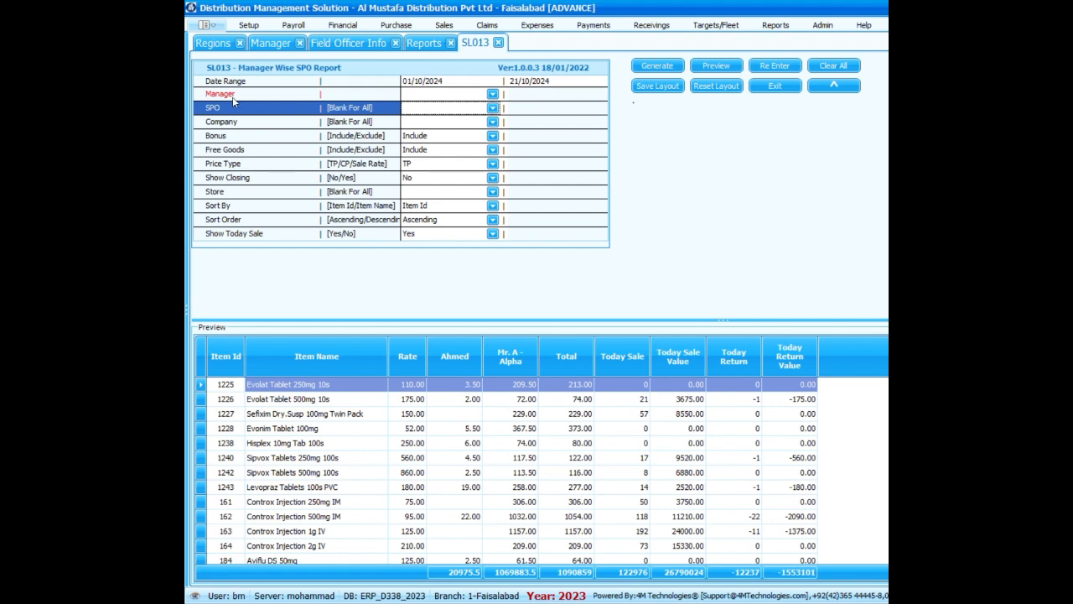
Set the Manager to the Alpha manager and the SPO to the Alpha field officer (FOIId 3), and generate the report.
click(448, 95)
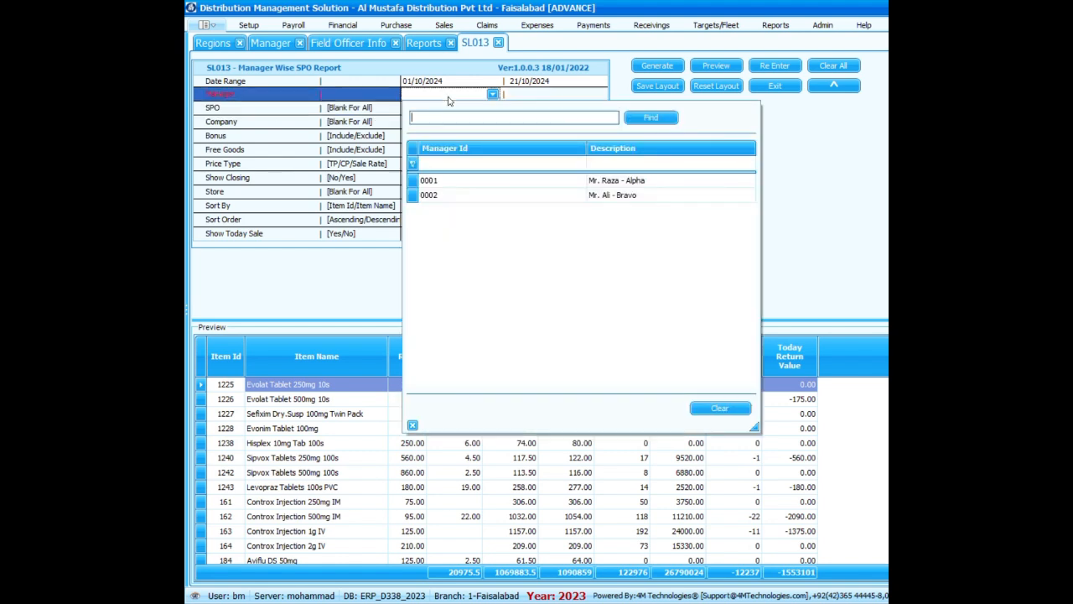
double_click(652, 176)
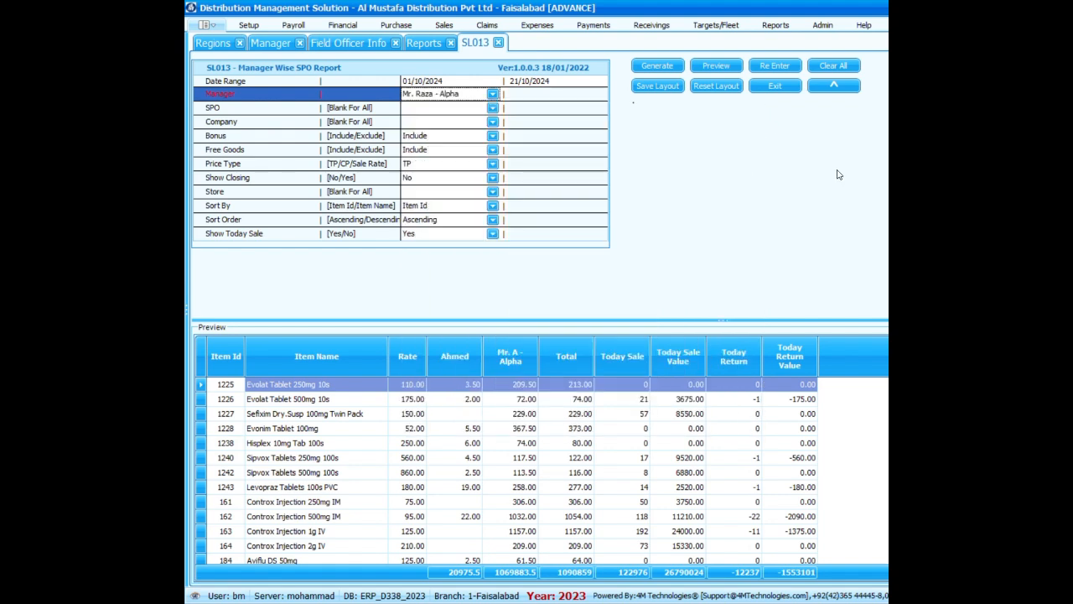
click(493, 109)
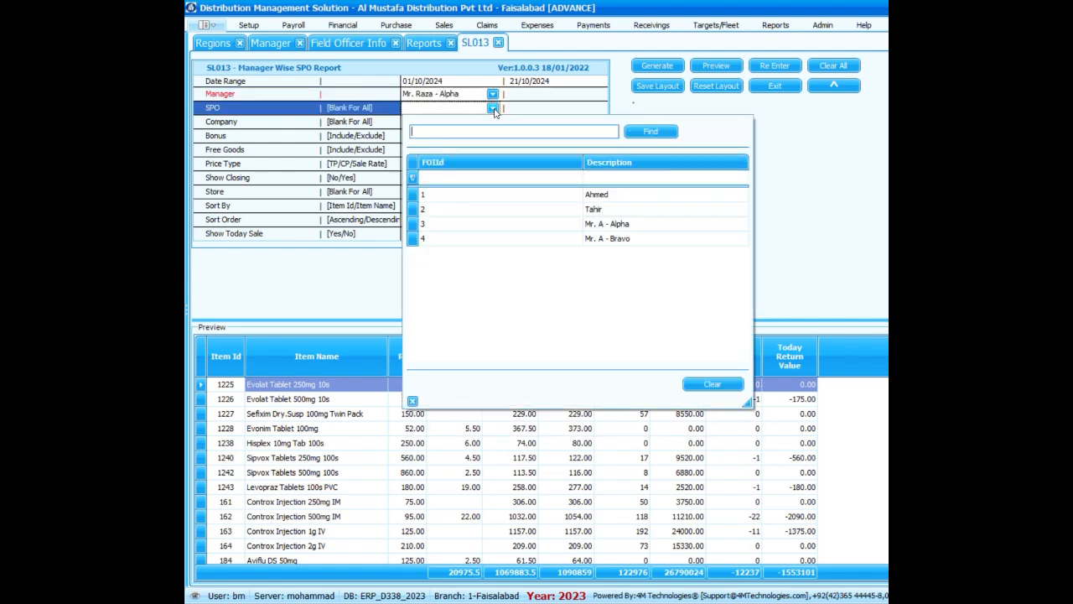
double_click(640, 223)
click(655, 74)
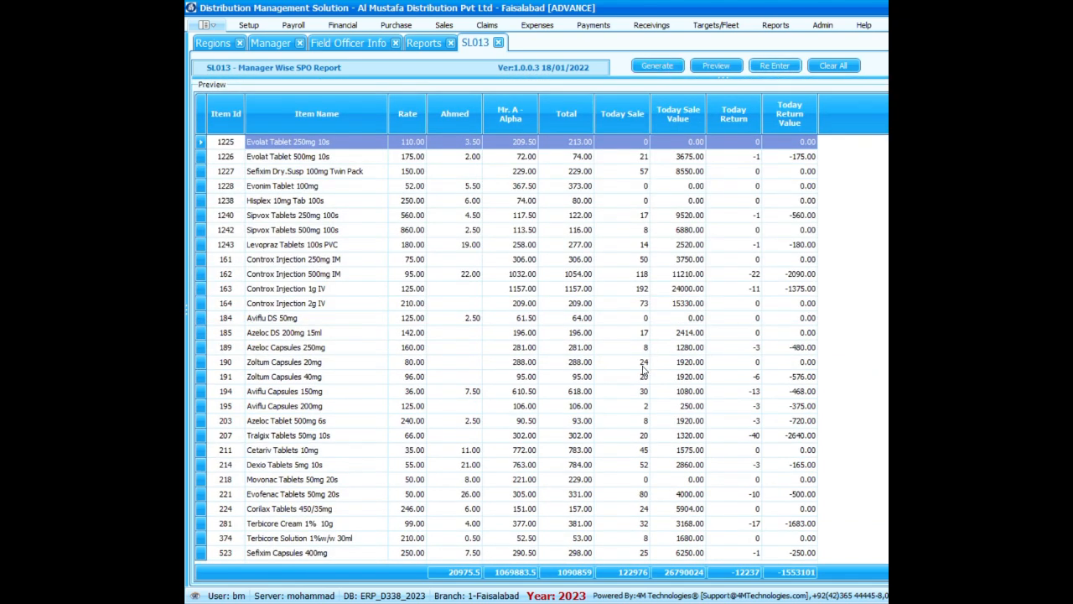
Close the Manager Wise SPO Report and select the "spo" report name filter in the reports list for editing.
click(498, 42)
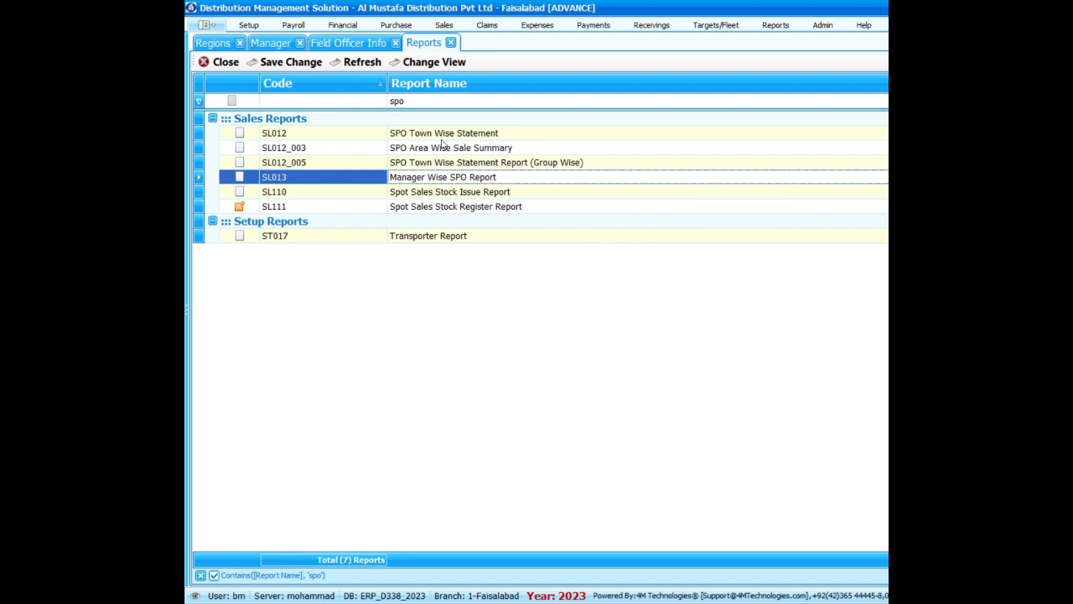
click(384, 104)
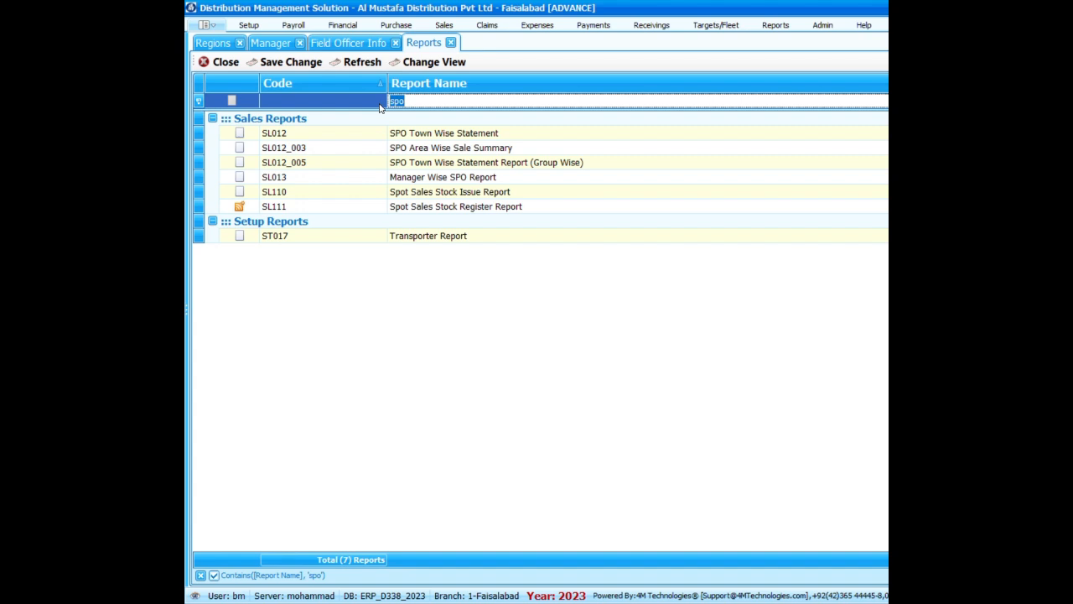